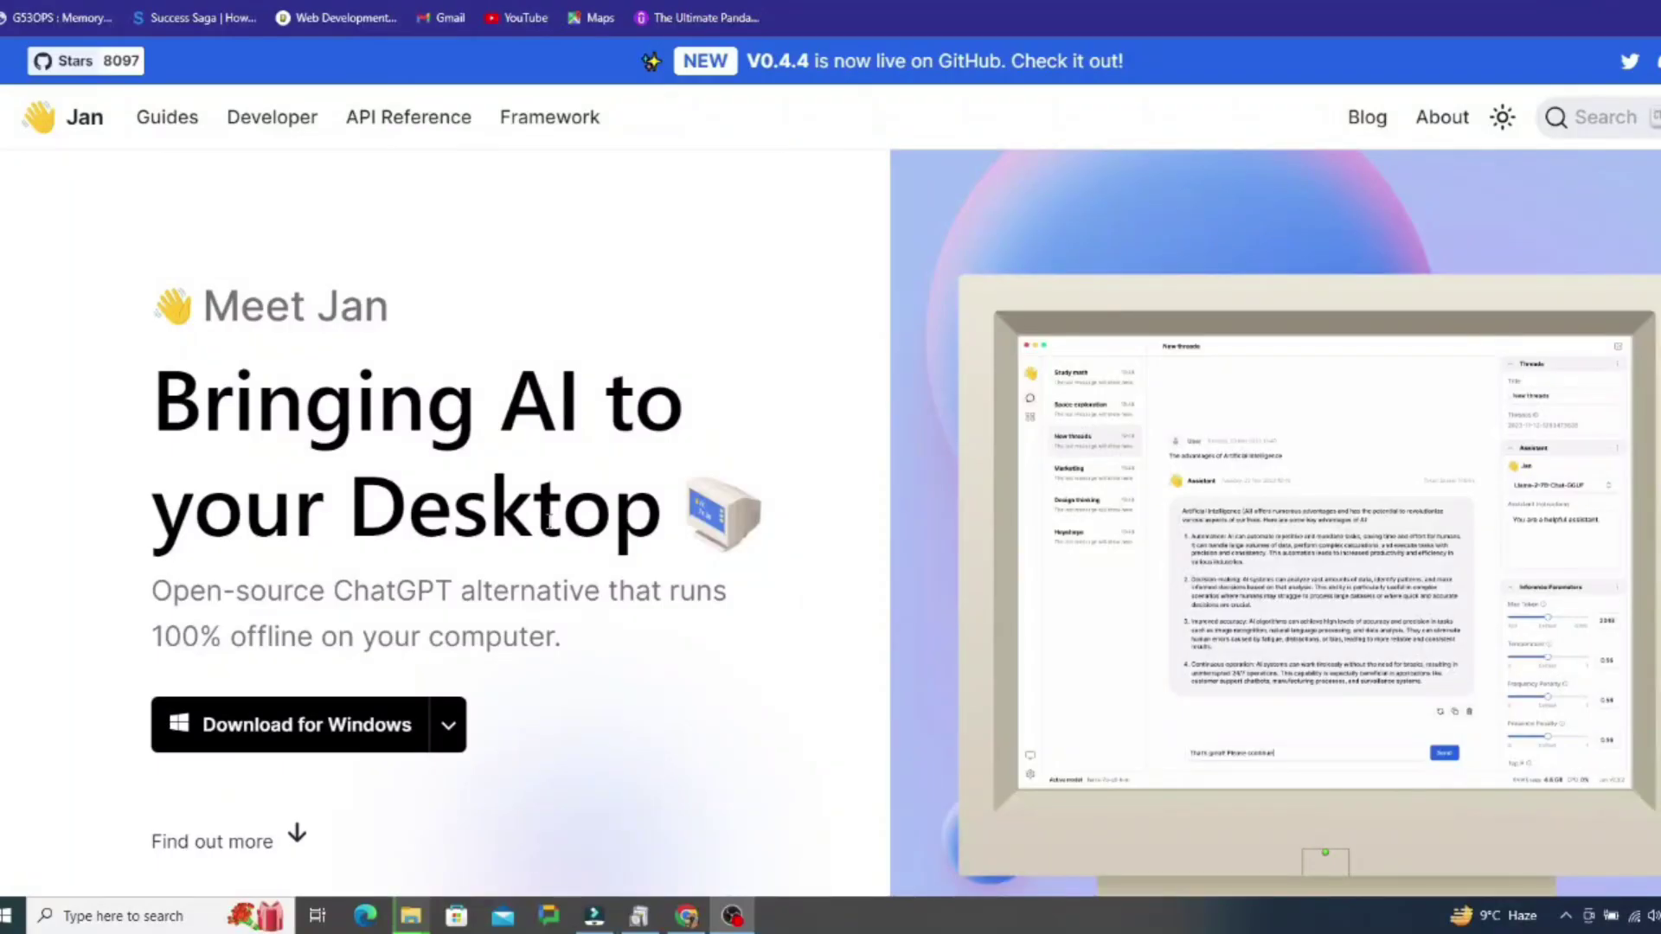
# Read the headline and the tagline about the open-source ChatGPT alternative at the start of the Jan homepage
pyautogui.scroll(-1, 548, 519)
pyautogui.scroll(-1, 548, 521)
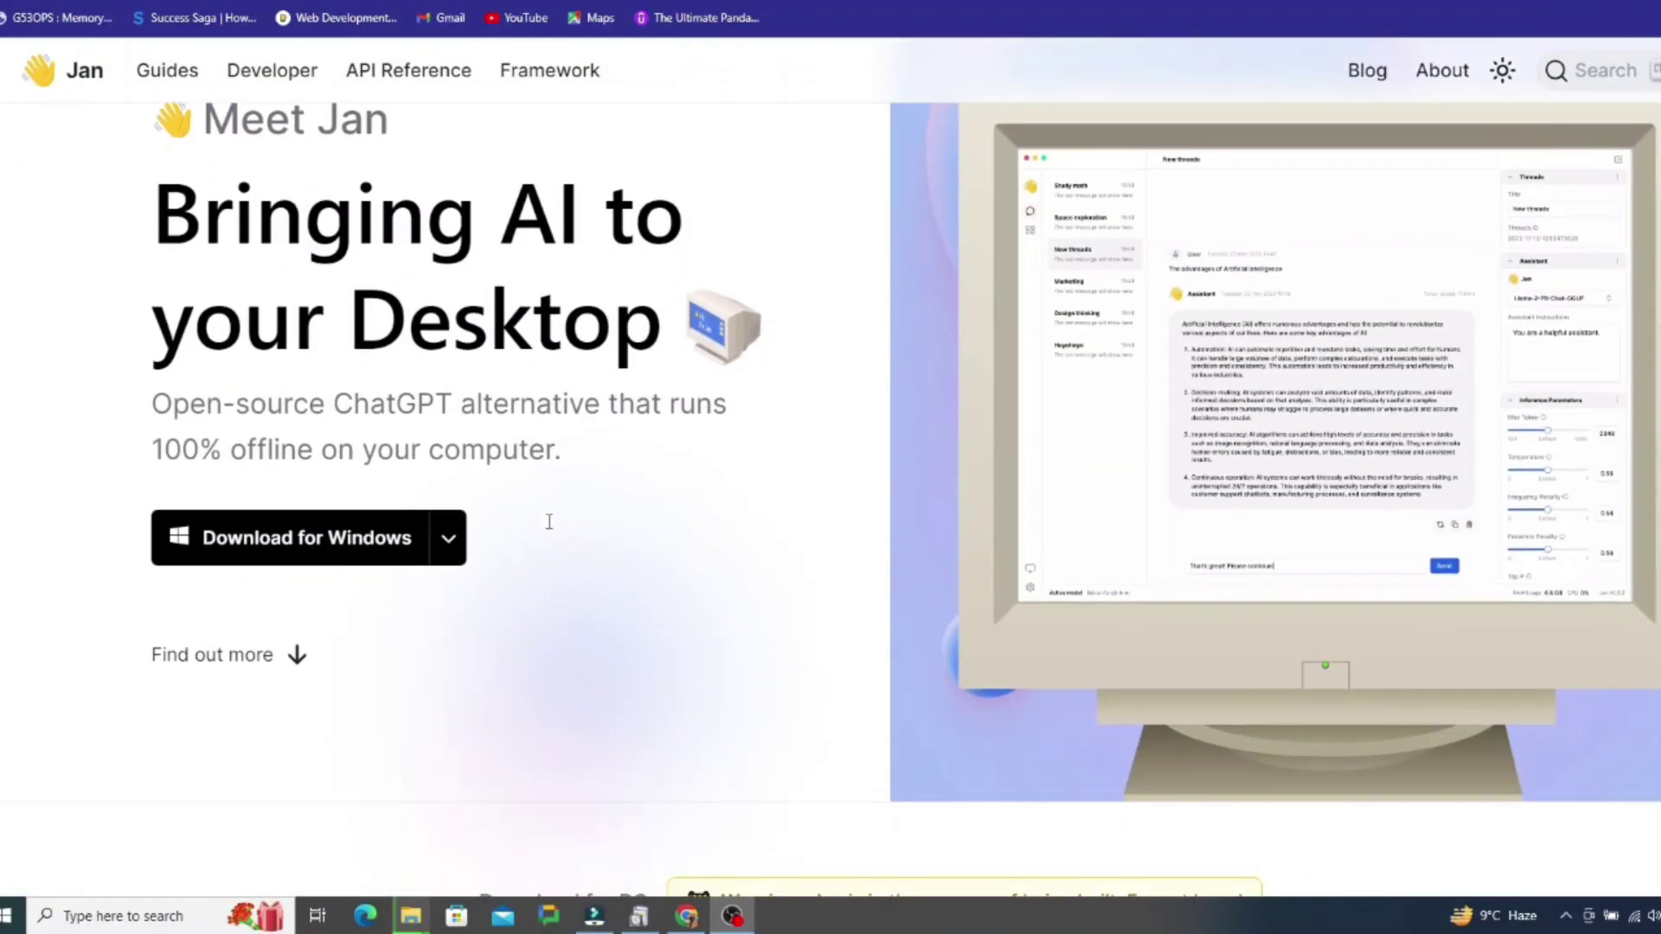
pyautogui.scroll(-1, 548, 521)
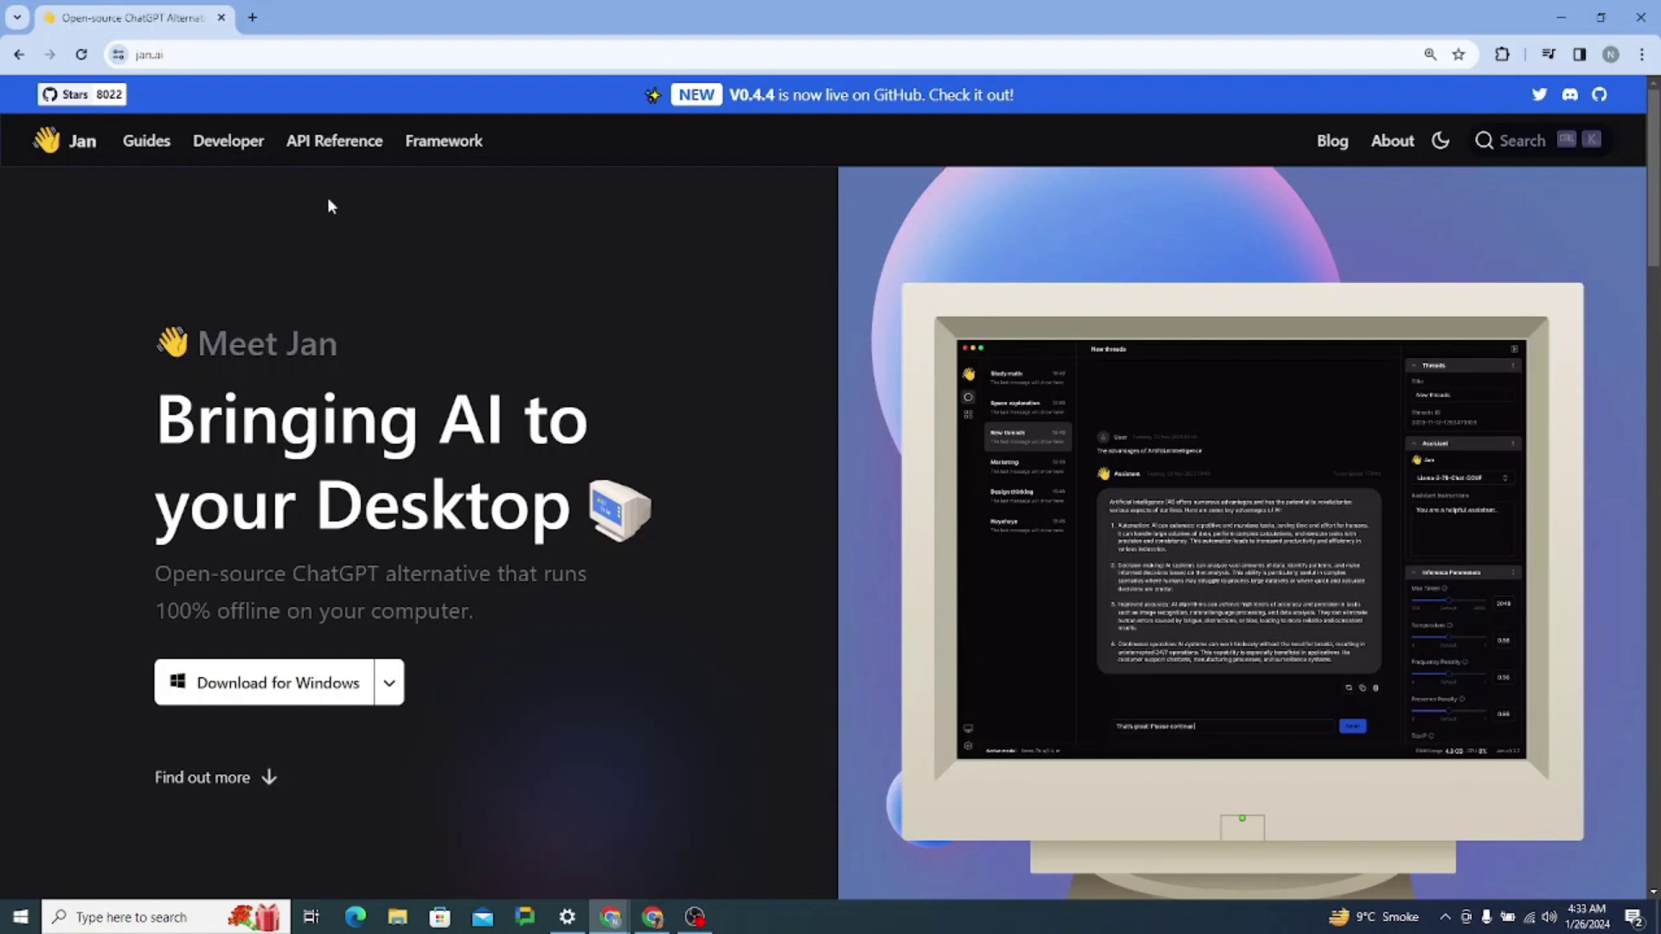
pyautogui.scroll(-2, 353, 226)
pyautogui.scroll(2, 139, 415)
pyautogui.moveTo(147, 413); pyautogui.dragTo(530, 496)
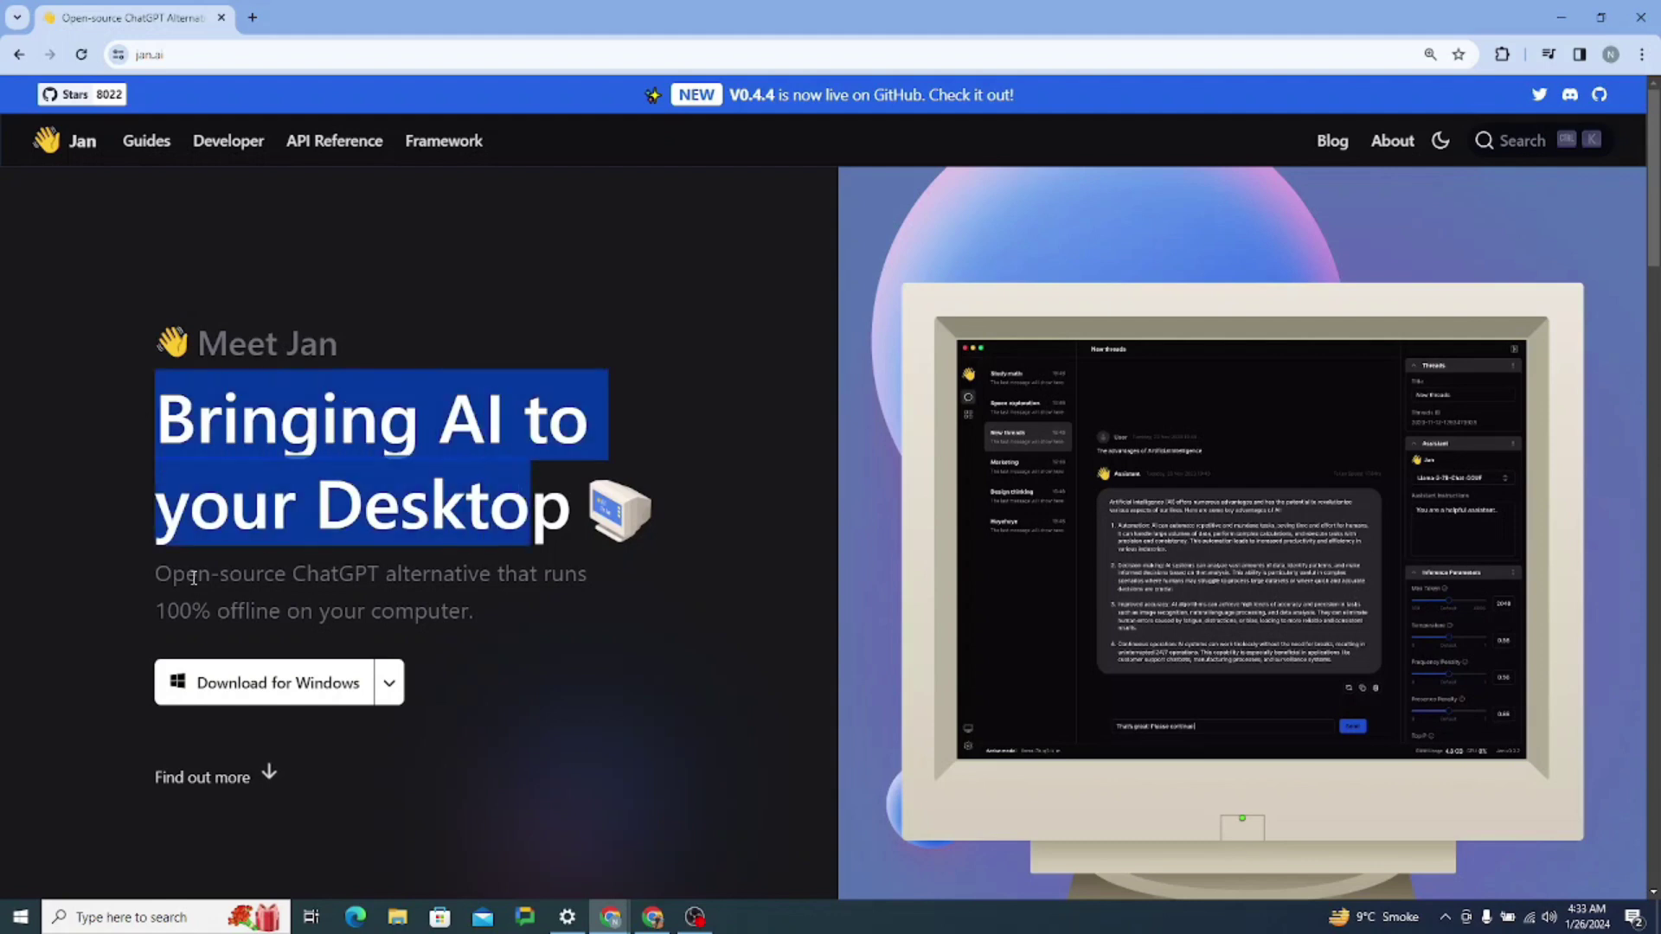
pyautogui.moveTo(185, 577); pyautogui.dragTo(484, 611)
pyautogui.click(568, 647)
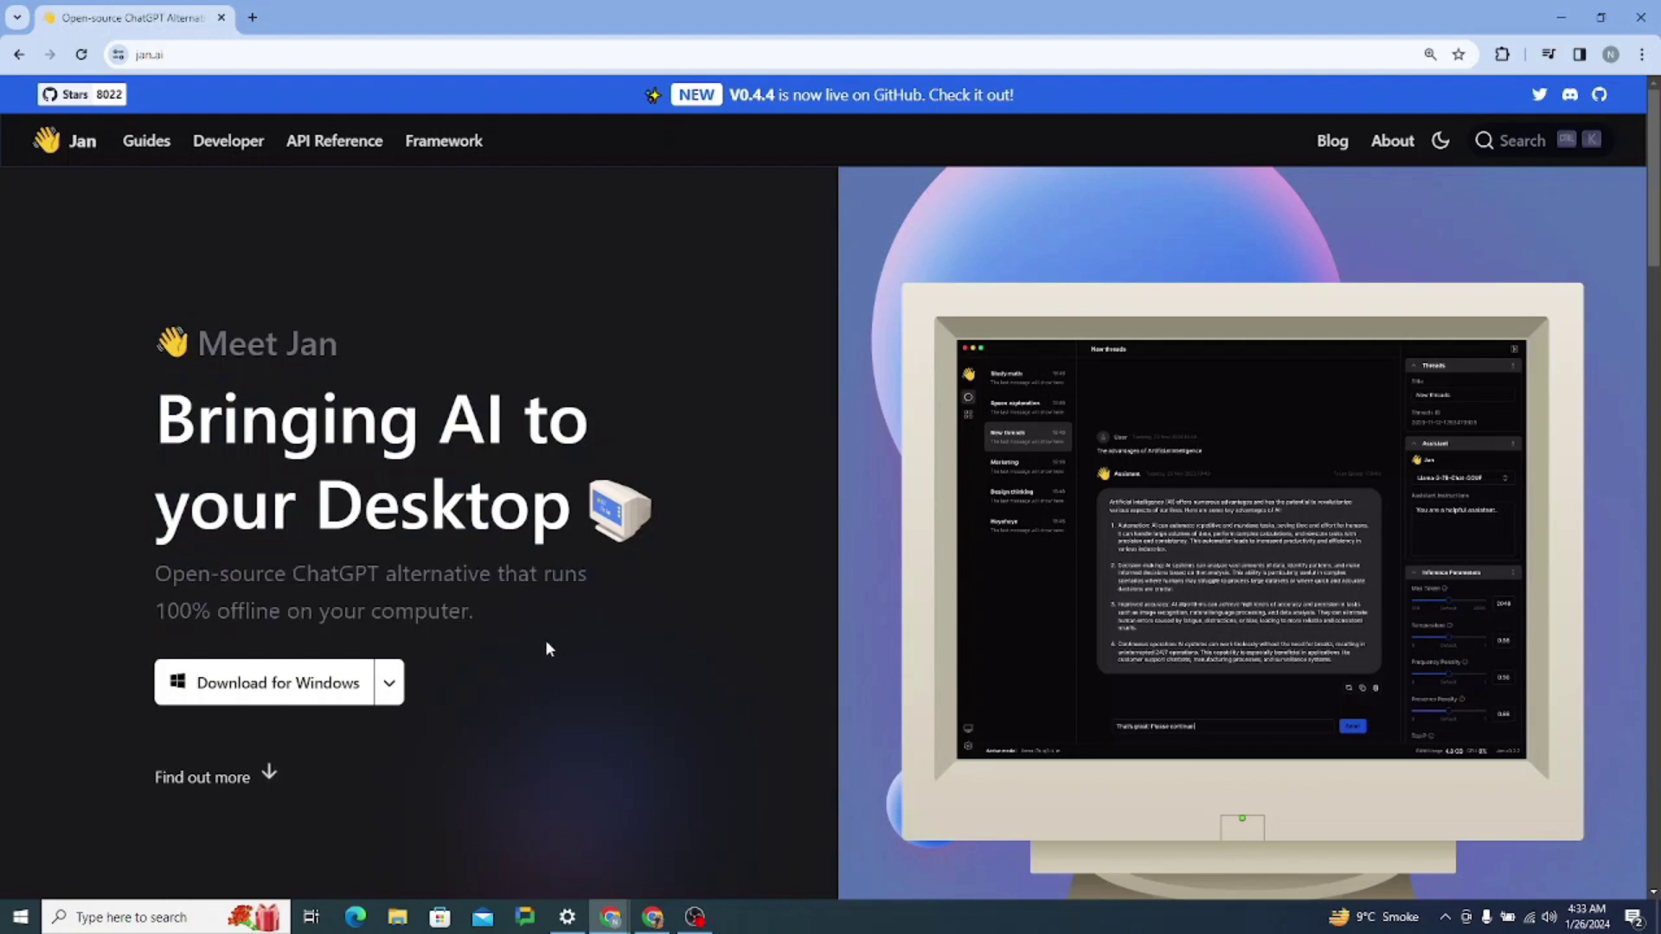
# Review the homepage's PC download options and its open source, Desktop App, Mobile App and Offline and Local First sections
pyautogui.scroll(-8, 310, 589)
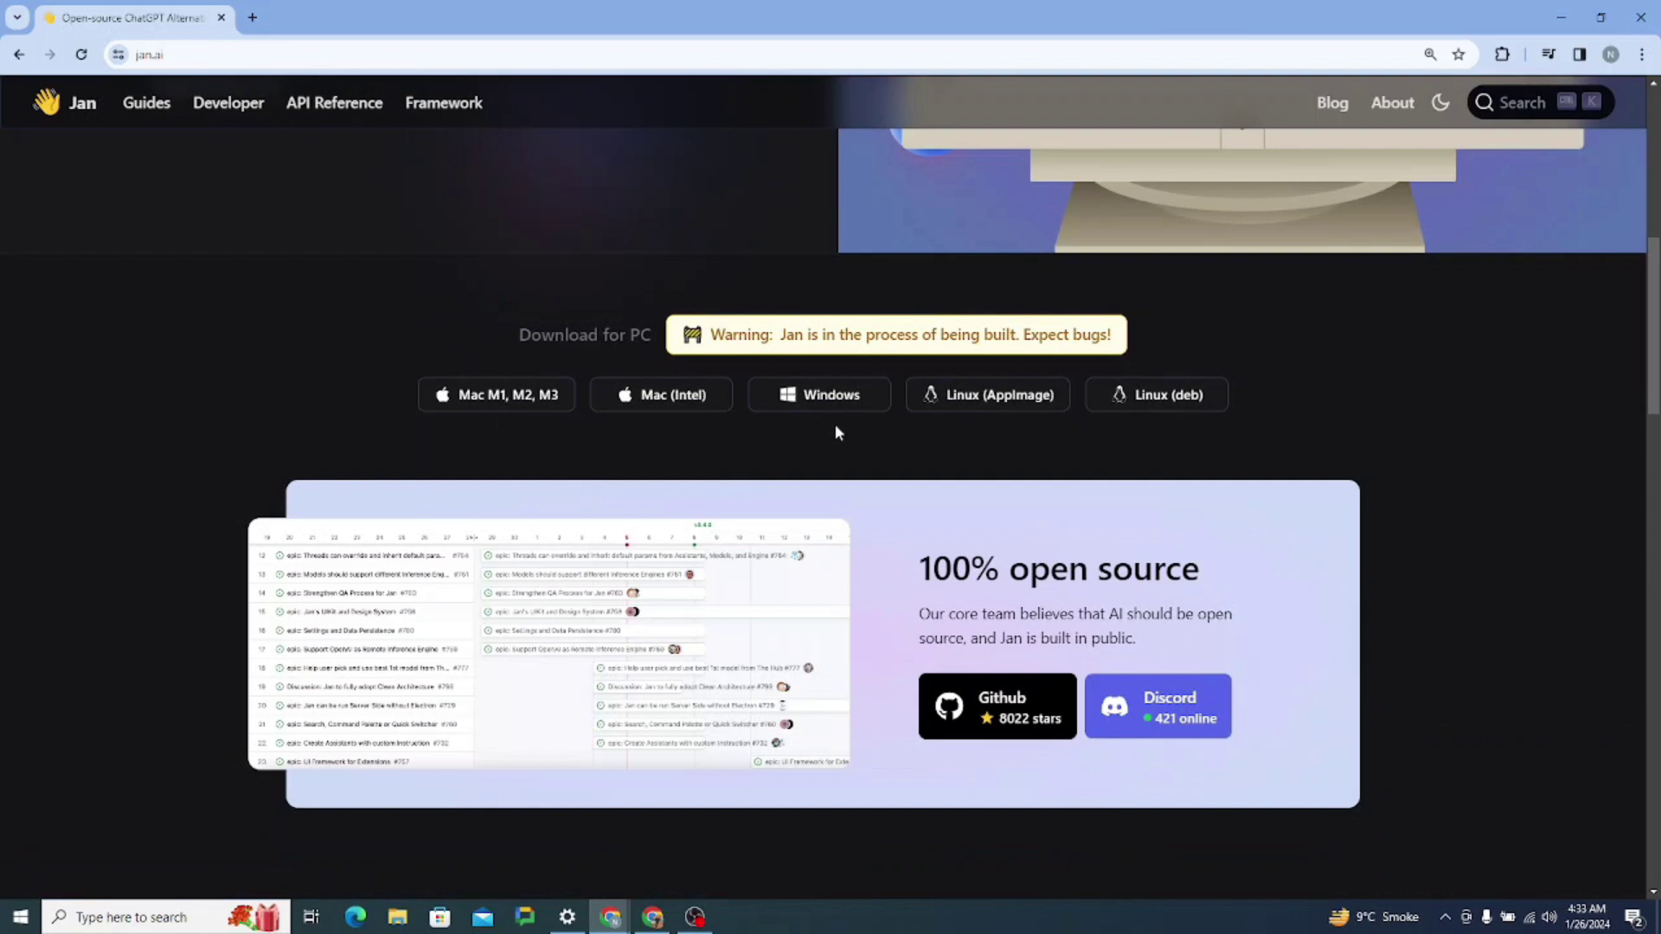
pyautogui.scroll(-7, 837, 471)
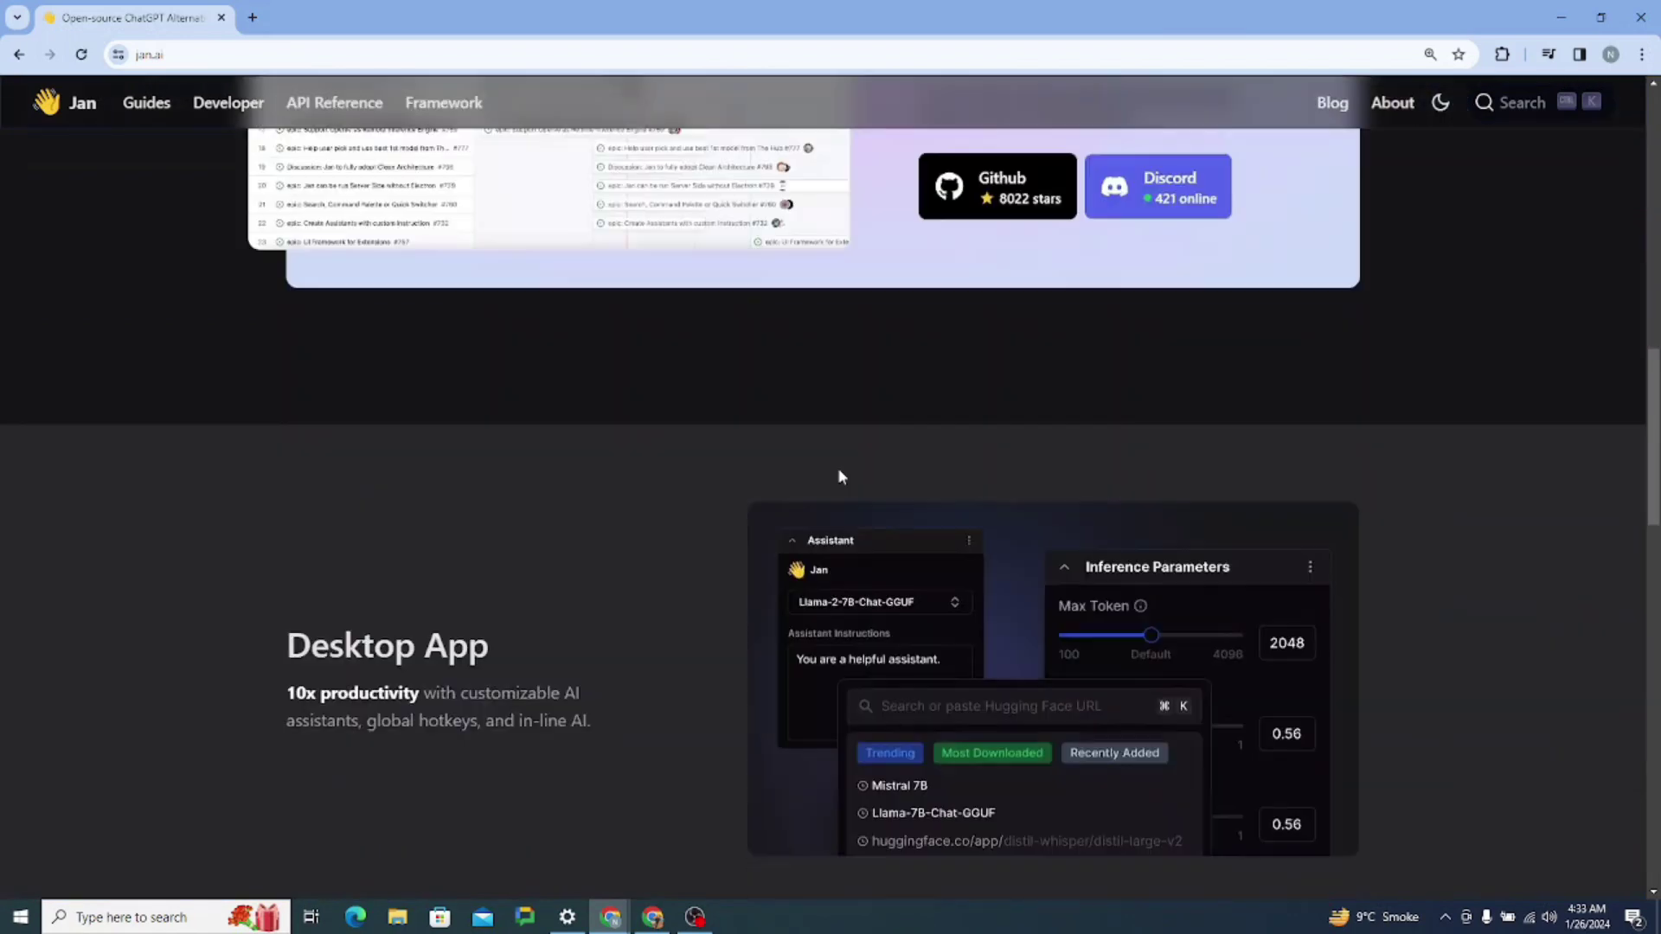
pyautogui.scroll(-3, 839, 473)
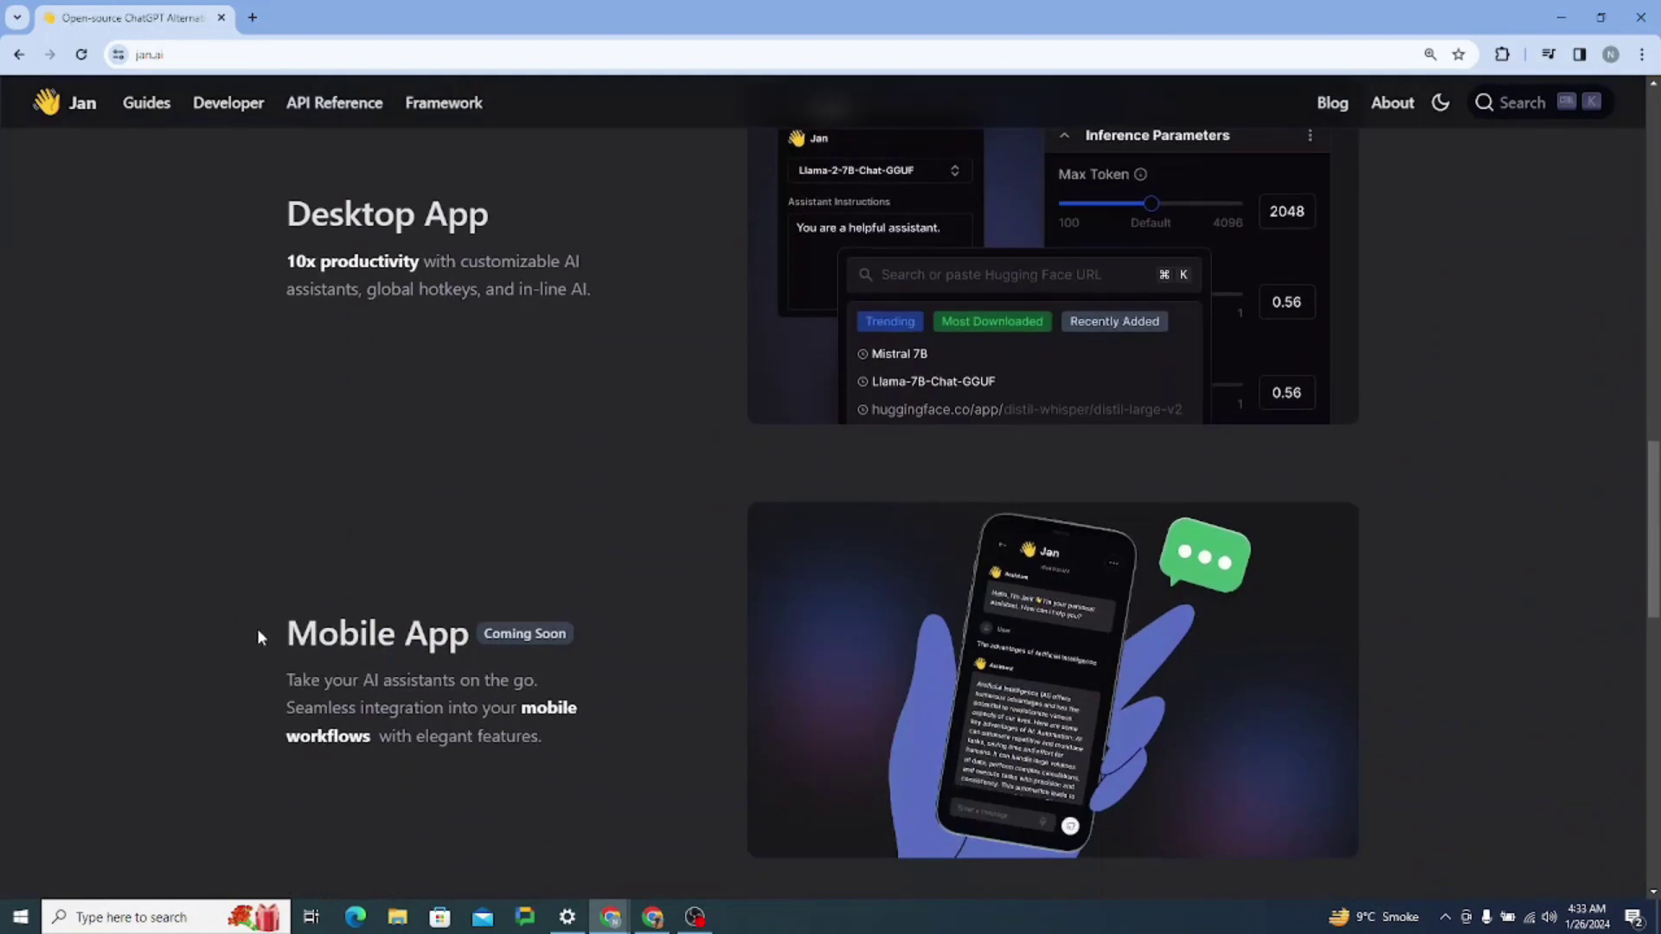
pyautogui.moveTo(258, 630); pyautogui.dragTo(550, 671)
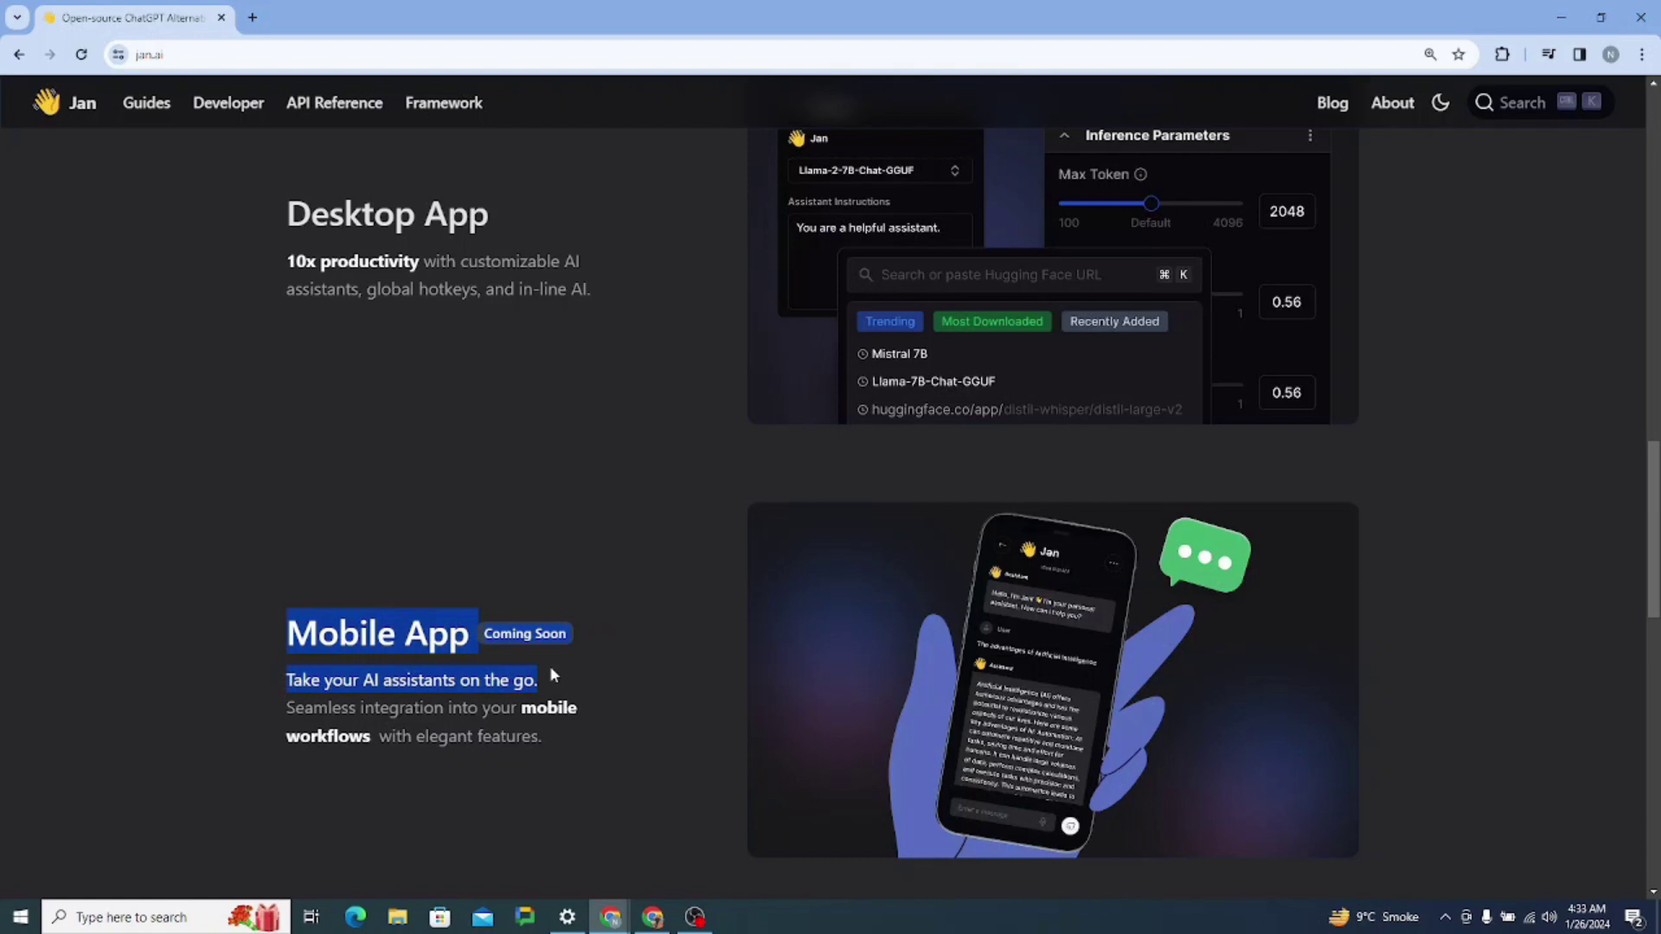
pyautogui.click(619, 596)
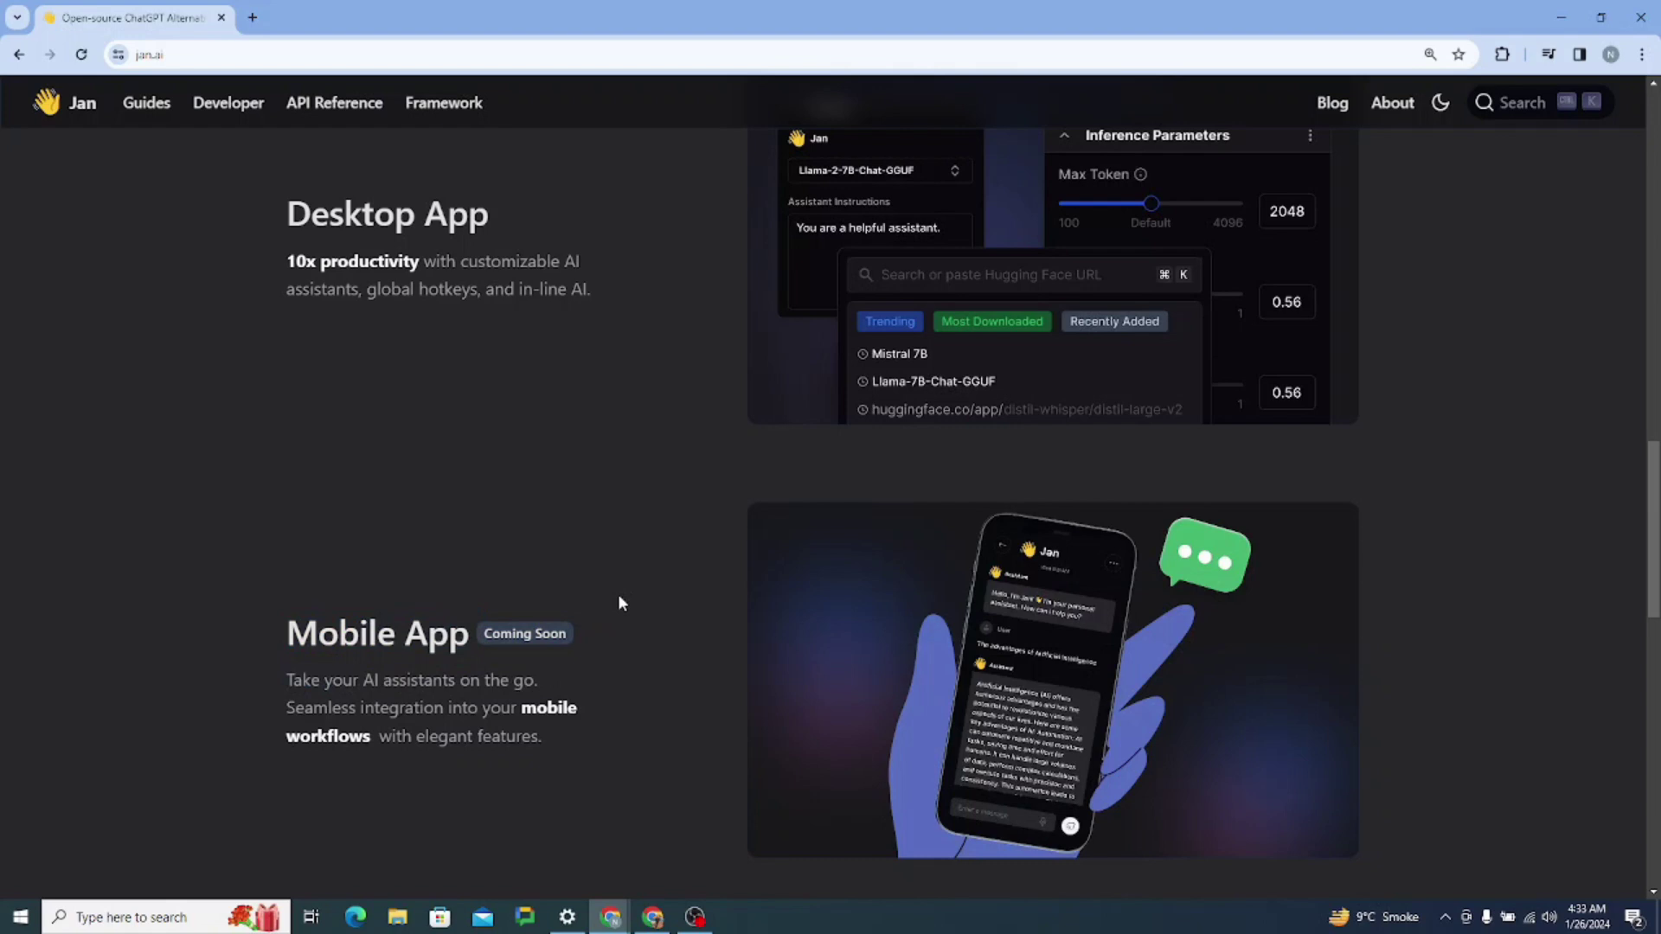
pyautogui.scroll(-2, 620, 603)
pyautogui.moveTo(283, 443); pyautogui.dragTo(561, 569)
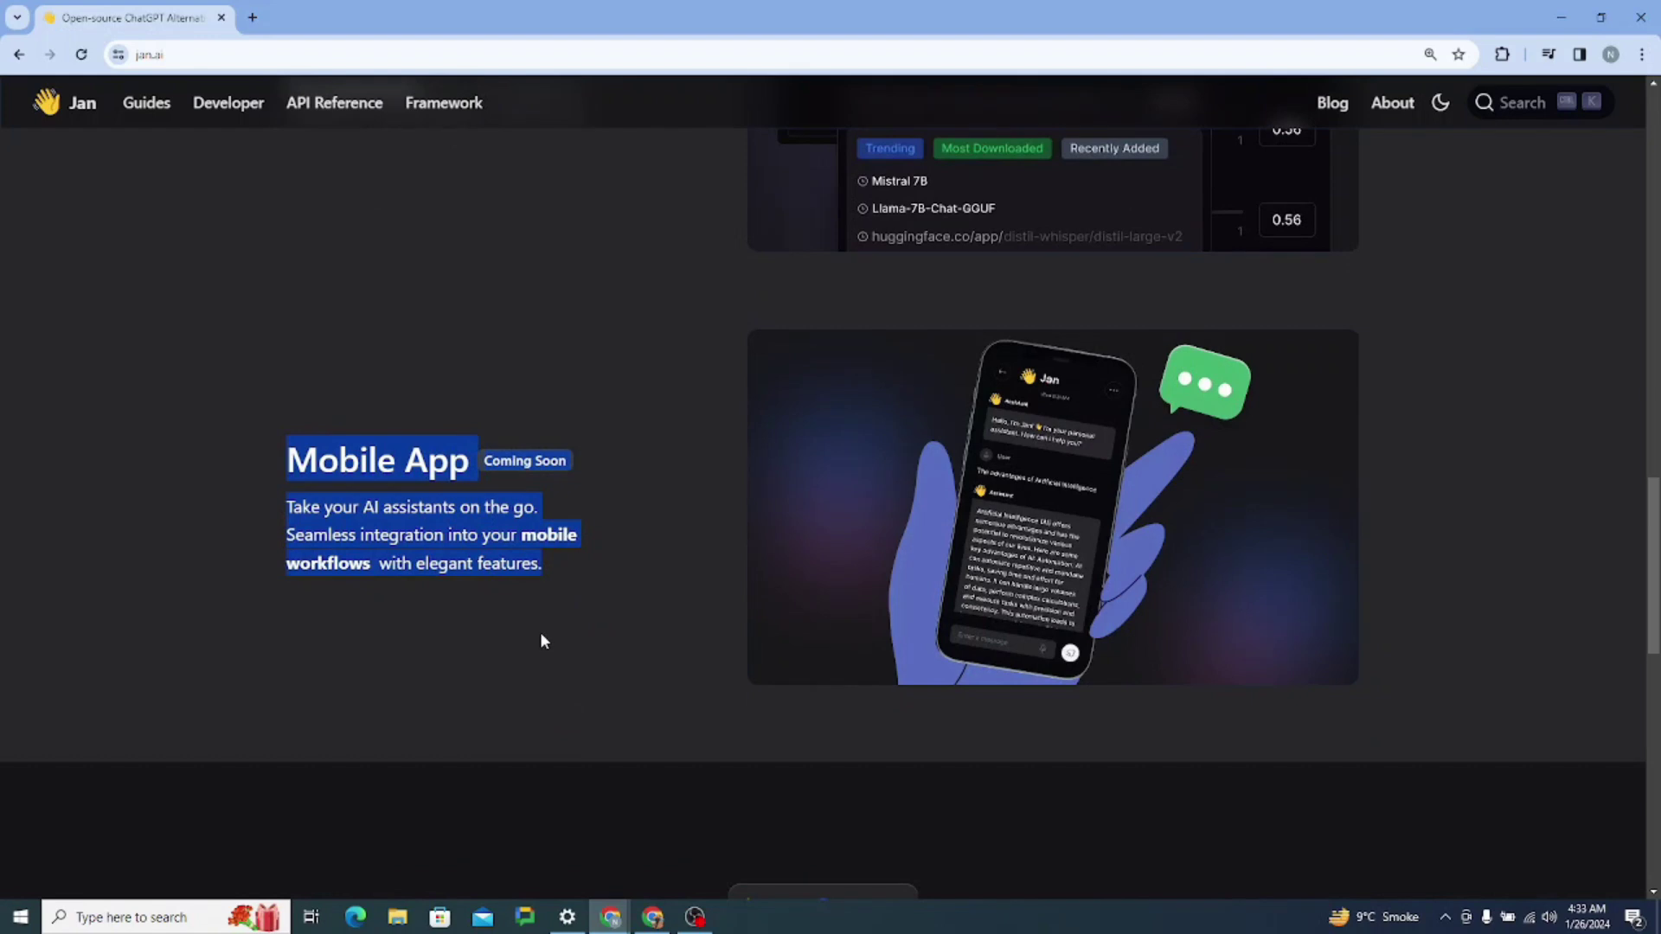
pyautogui.click(229, 476)
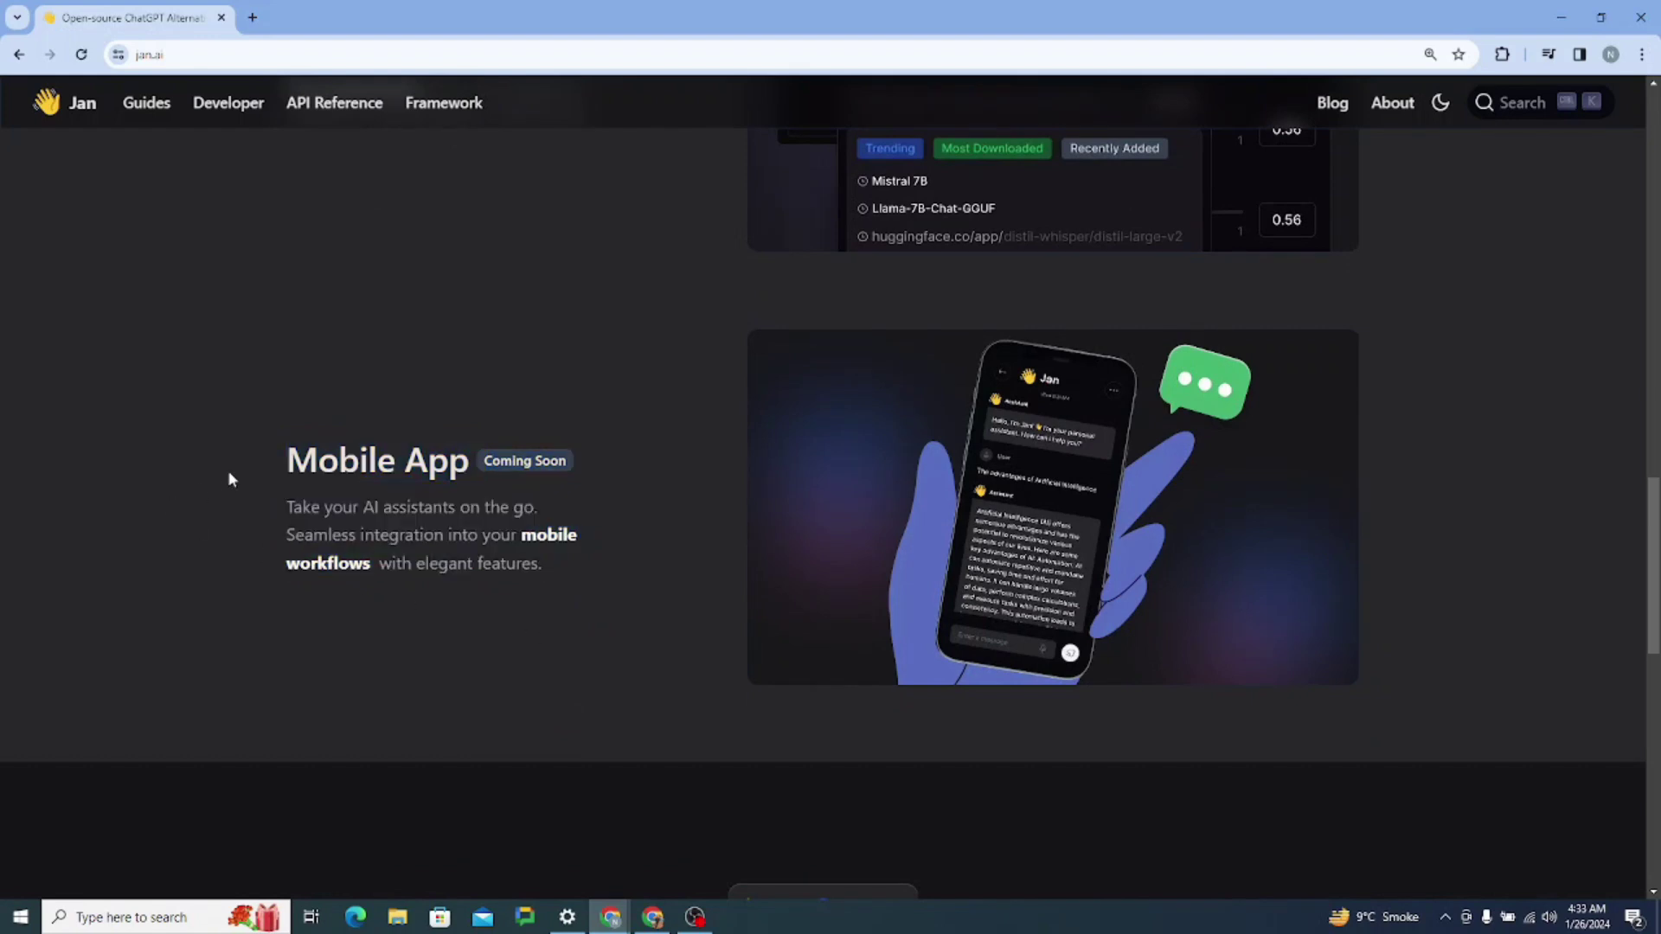
pyautogui.scroll(-6, 230, 477)
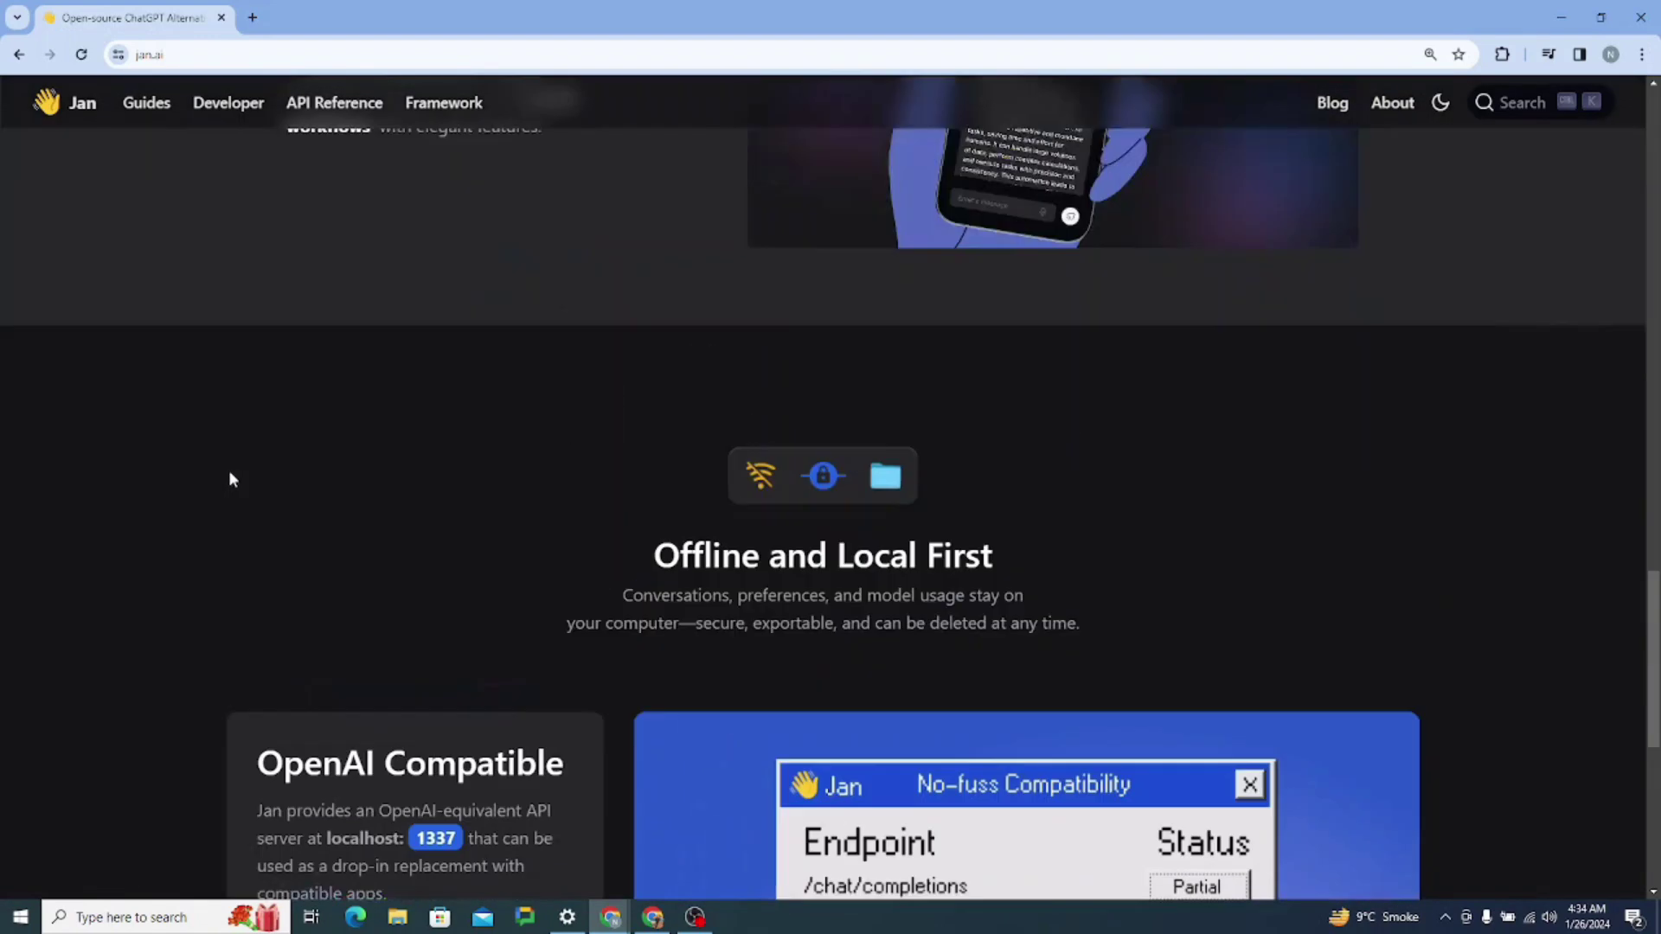
# Download the Windows version of Jan from the start of the homepage
pyautogui.scroll(3, 231, 478)
pyautogui.scroll(10, 228, 469)
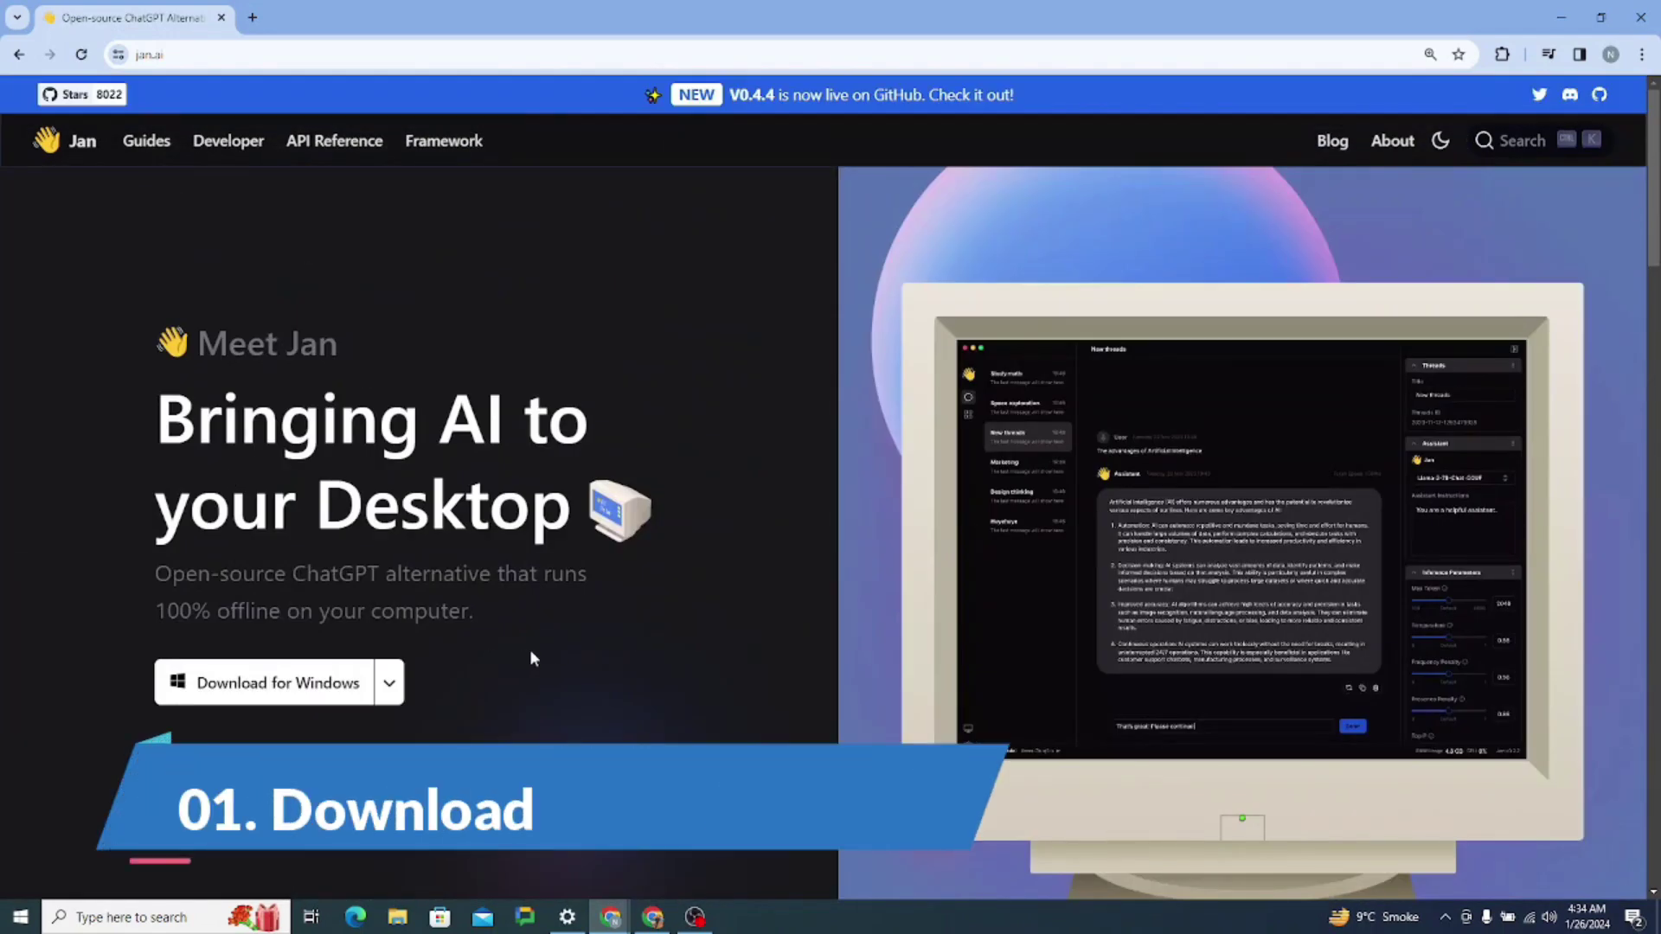
pyautogui.click(245, 687)
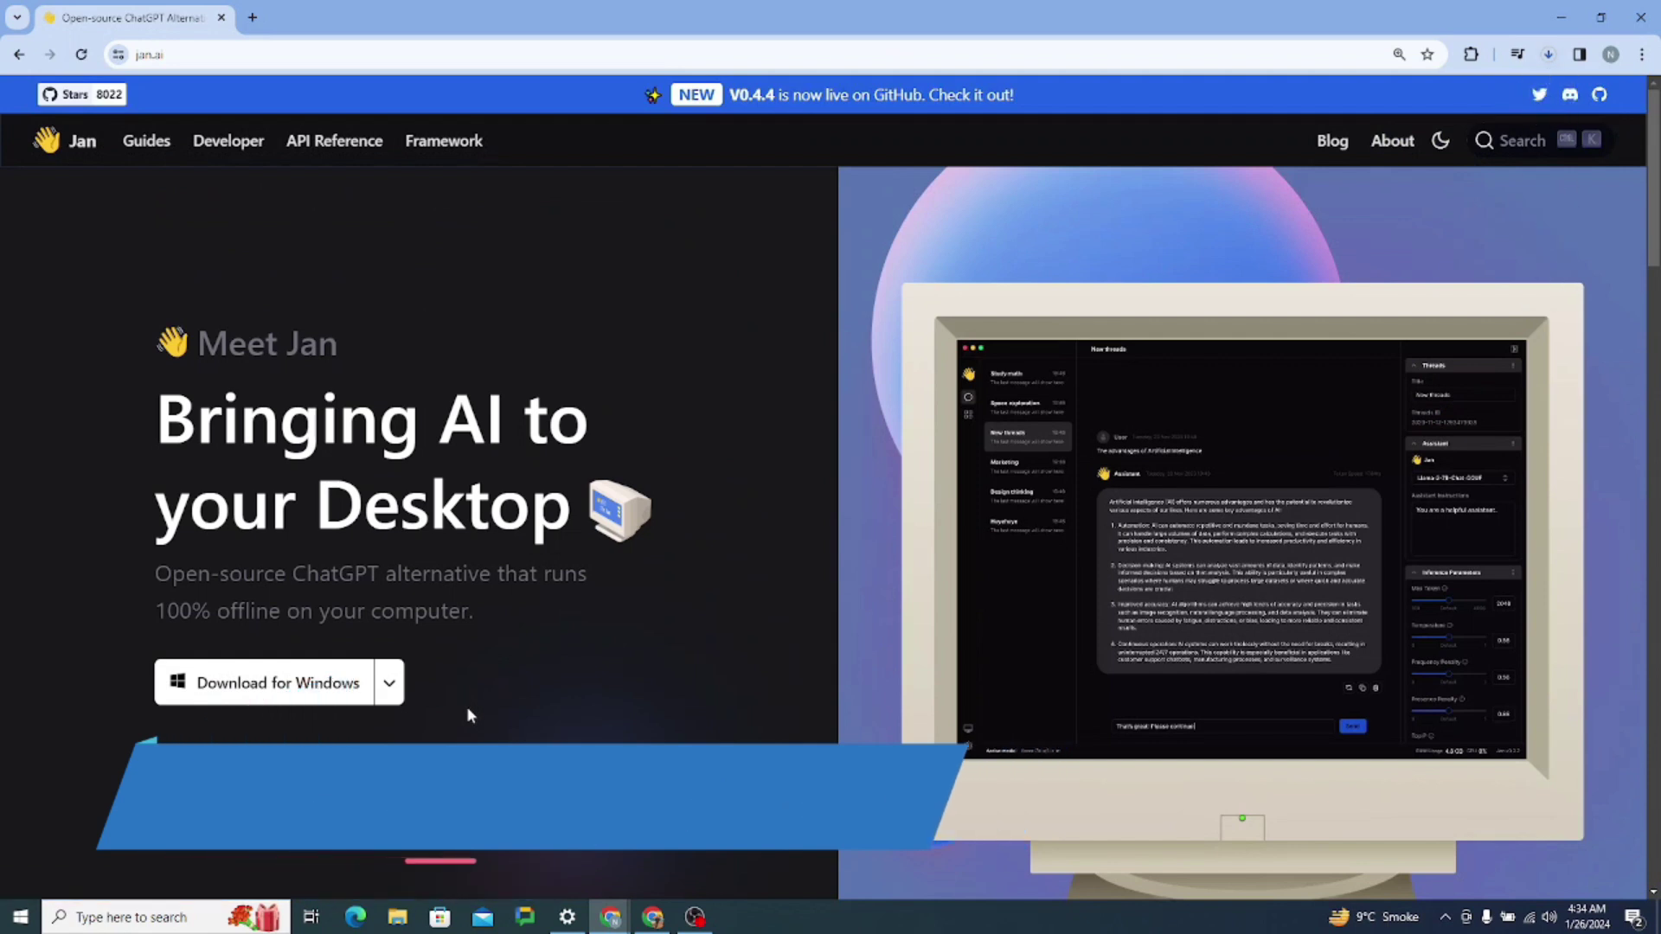
pyautogui.scroll(-4, 692, 342)
pyautogui.scroll(4, 692, 342)
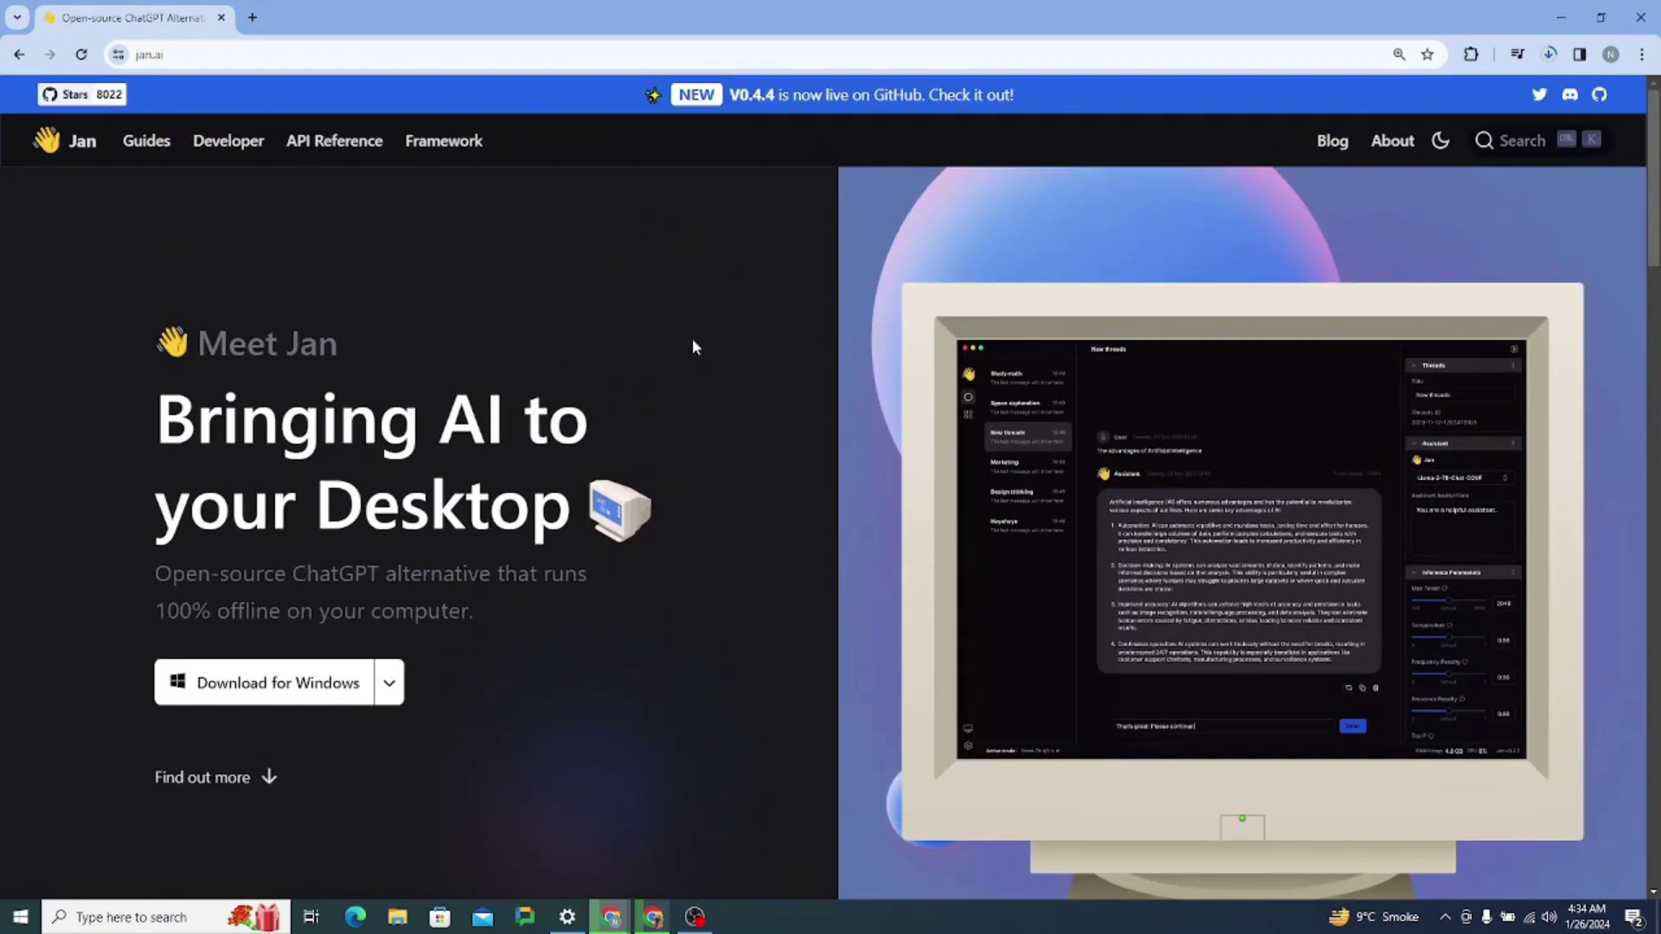
pyautogui.scroll(-5, 693, 346)
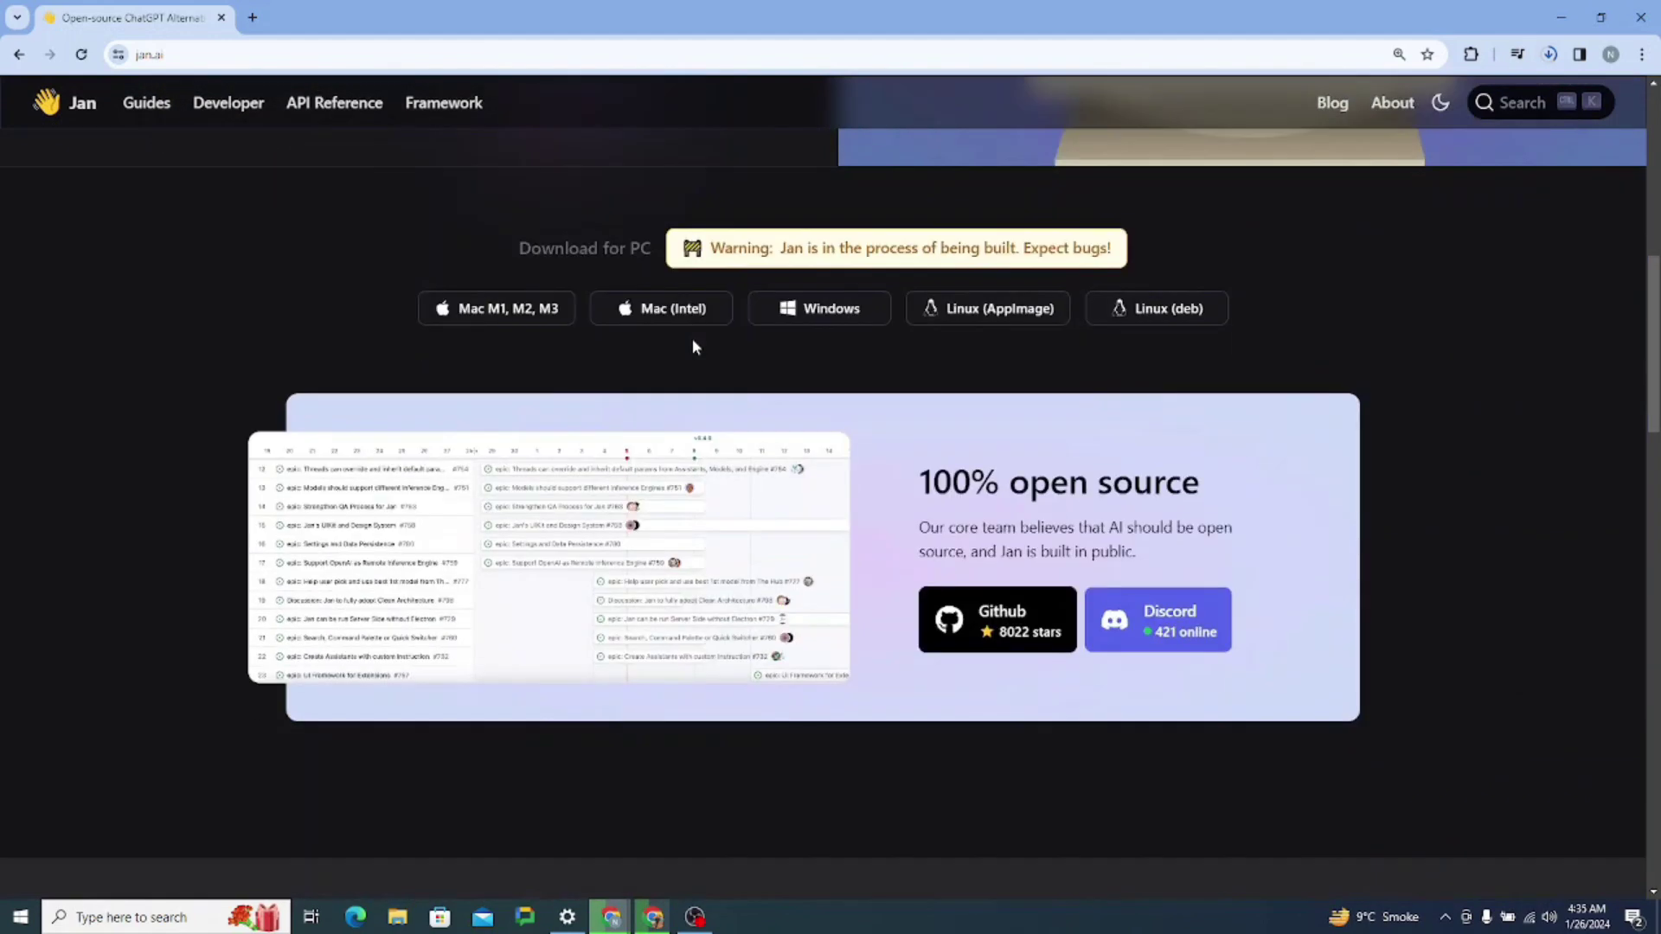
pyautogui.scroll(5, 692, 345)
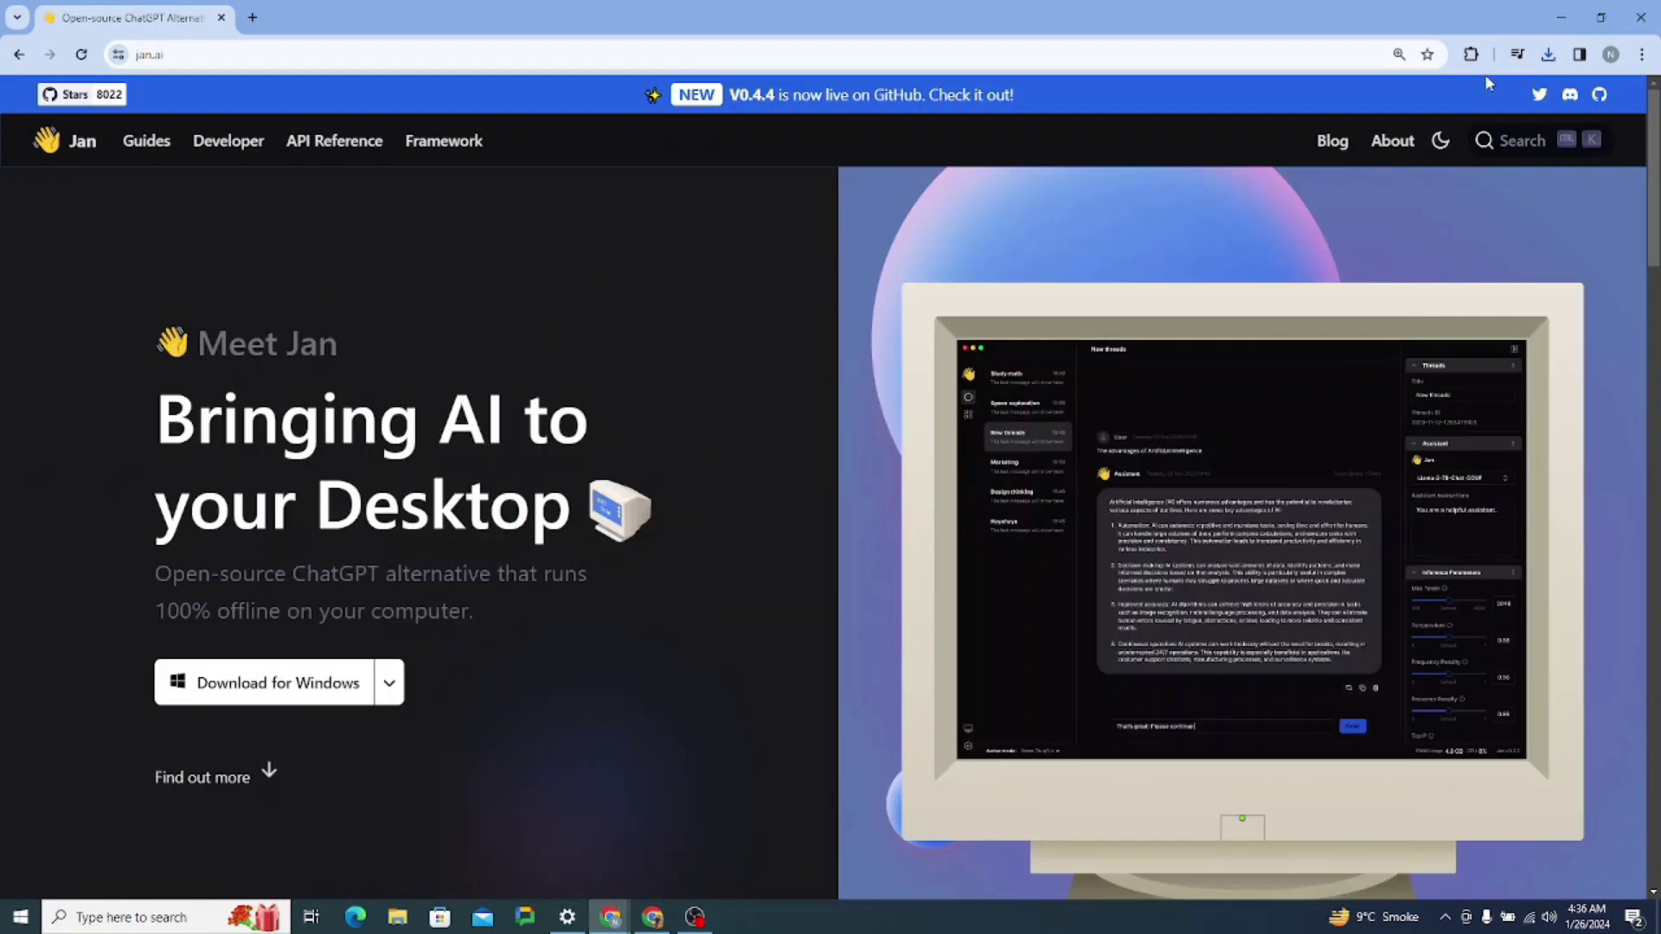
# Launch Jan from the browser's finished download and maximize the Jan app window
pyautogui.click(1549, 56)
pyautogui.click(1549, 55)
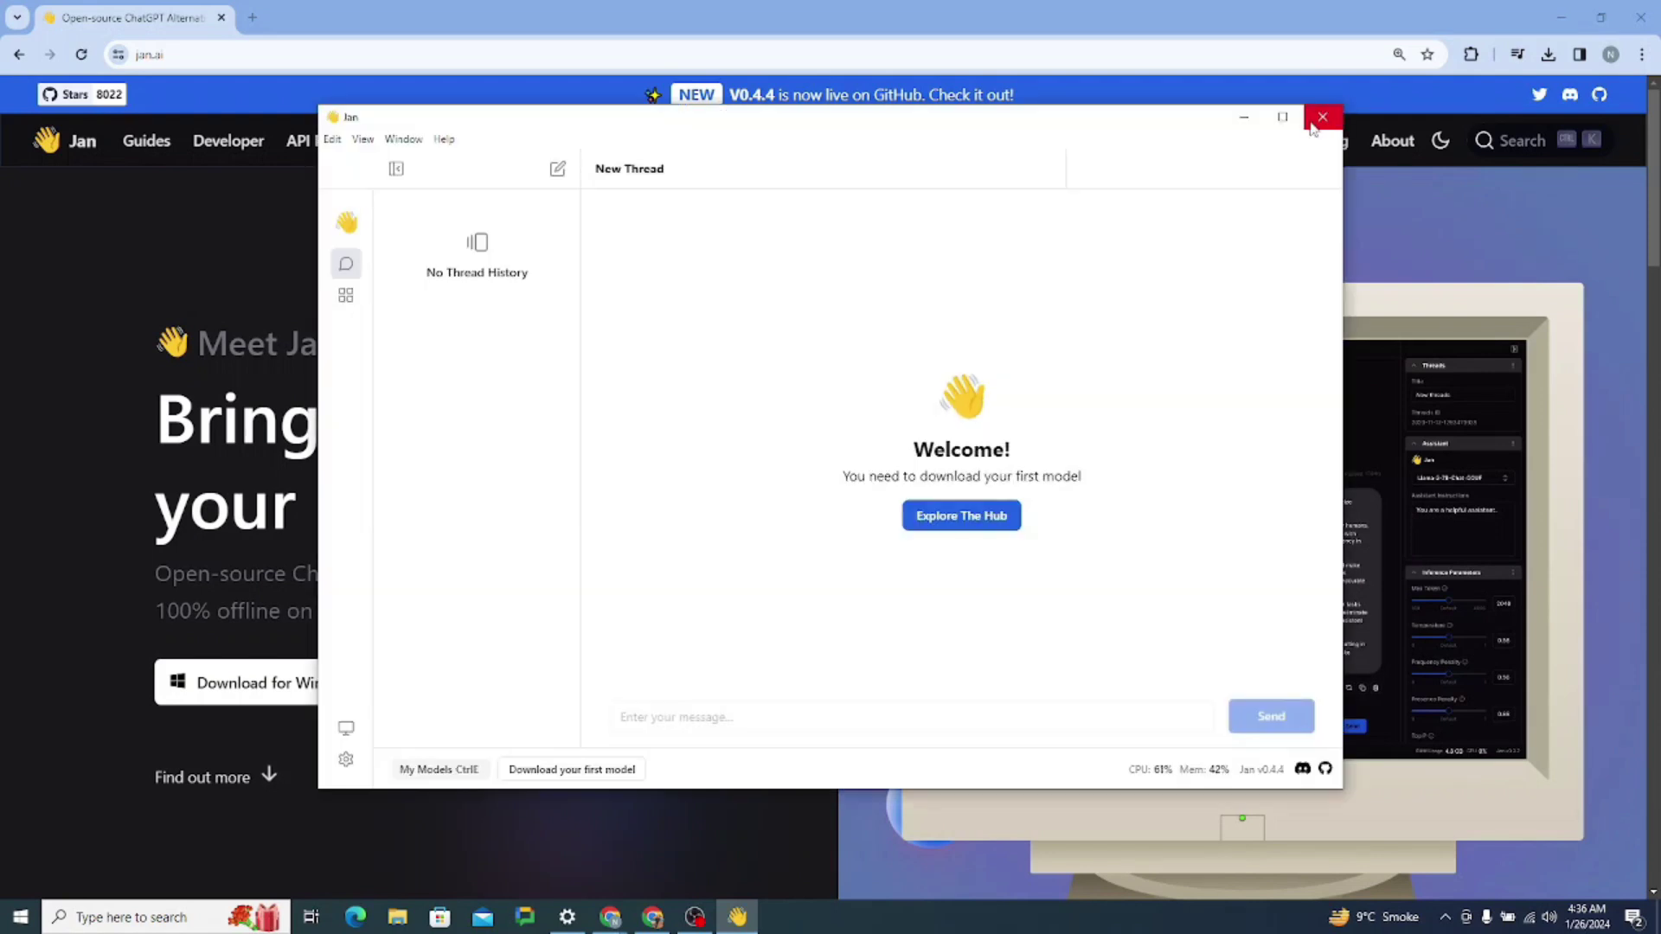
pyautogui.click(1281, 116)
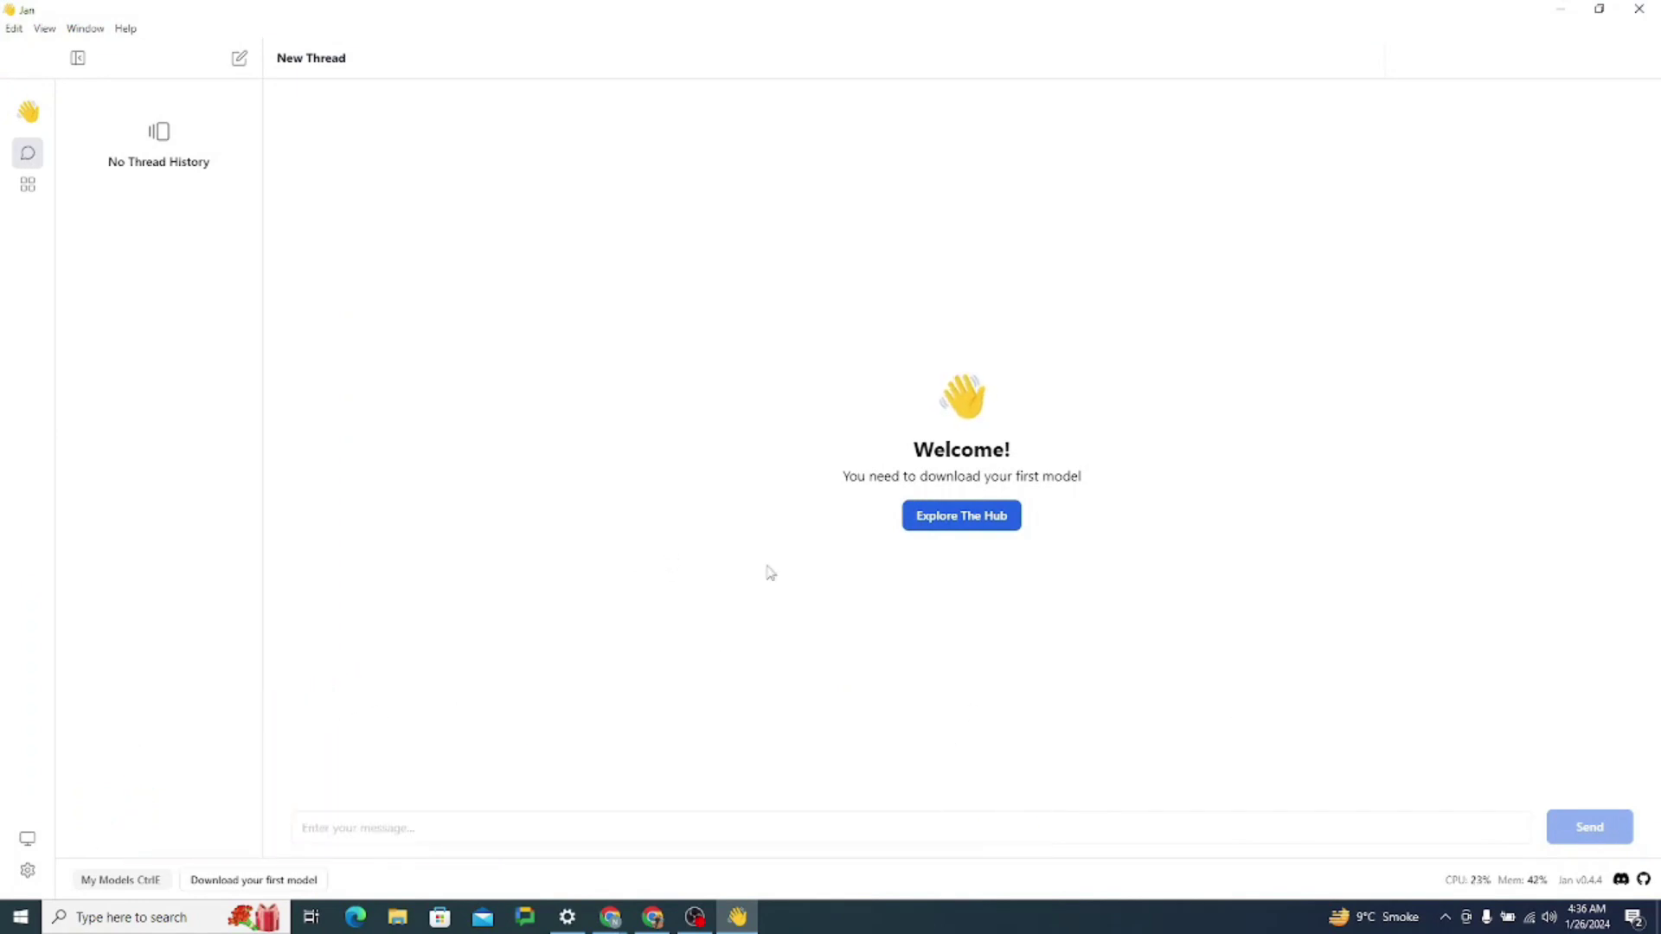
# Create a new thread and look over its title and assistant instructions settings
pyautogui.click(239, 58)
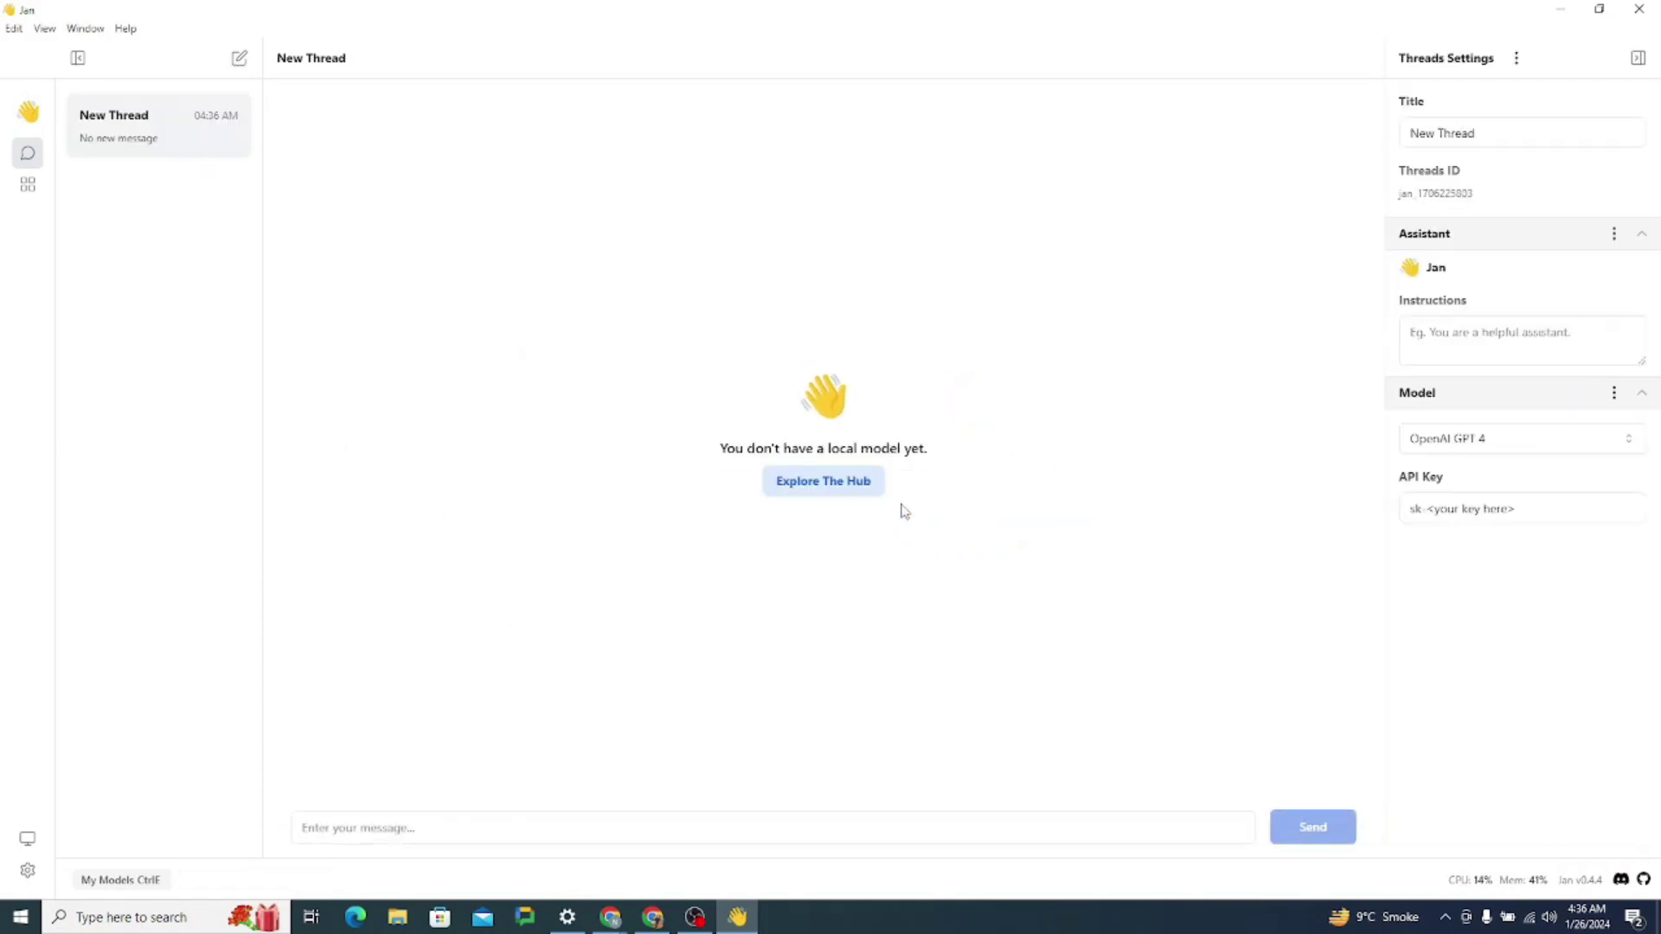
pyautogui.tripleClick(1475, 134)
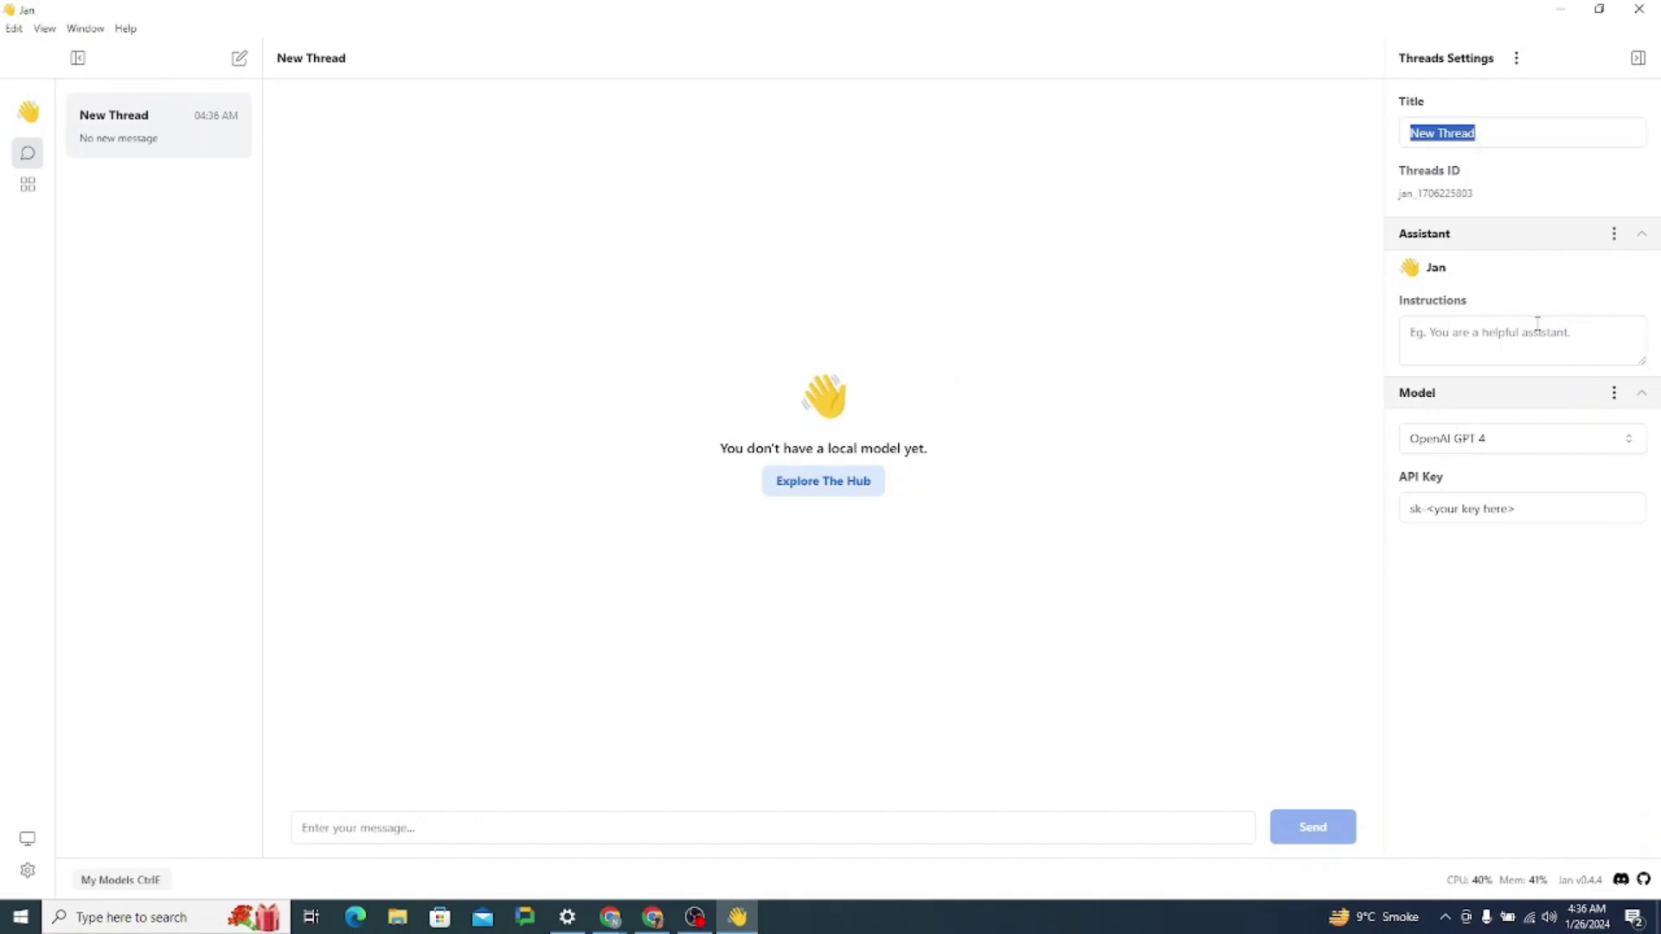
pyautogui.moveTo(1399, 305); pyautogui.dragTo(1486, 306)
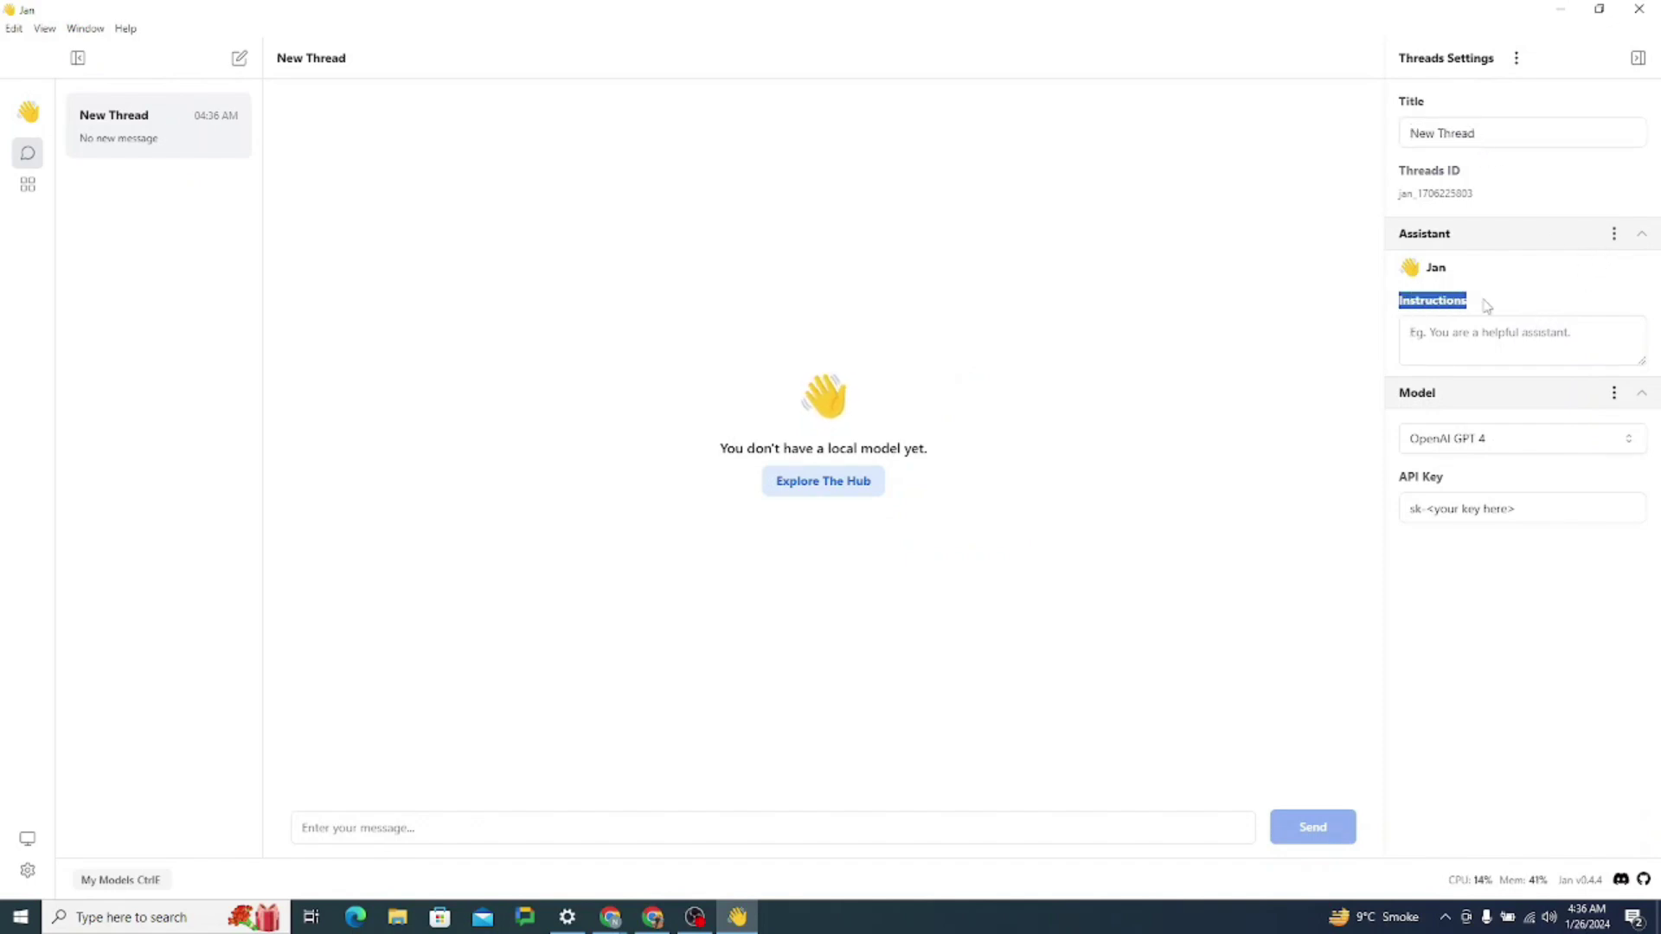
pyautogui.click(1481, 345)
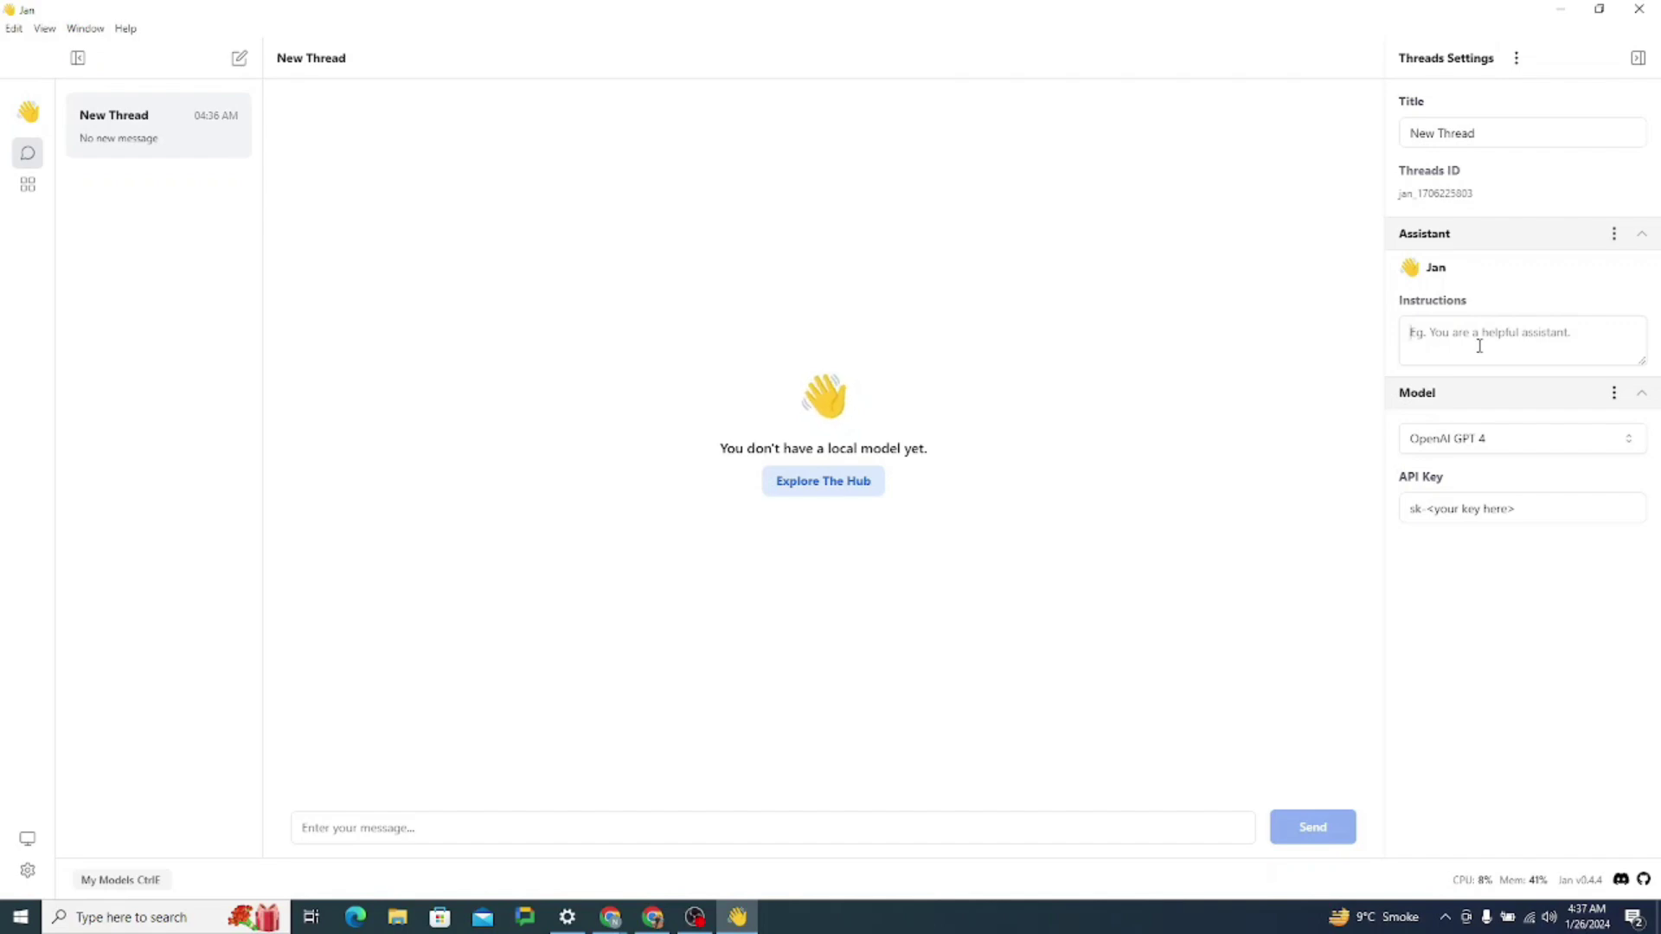
# Check which models the thread can use and where its API key is entered, keeping OpenAI GPT 4 selected
pyautogui.click(1613, 400)
pyautogui.click(1613, 404)
pyautogui.click(1597, 443)
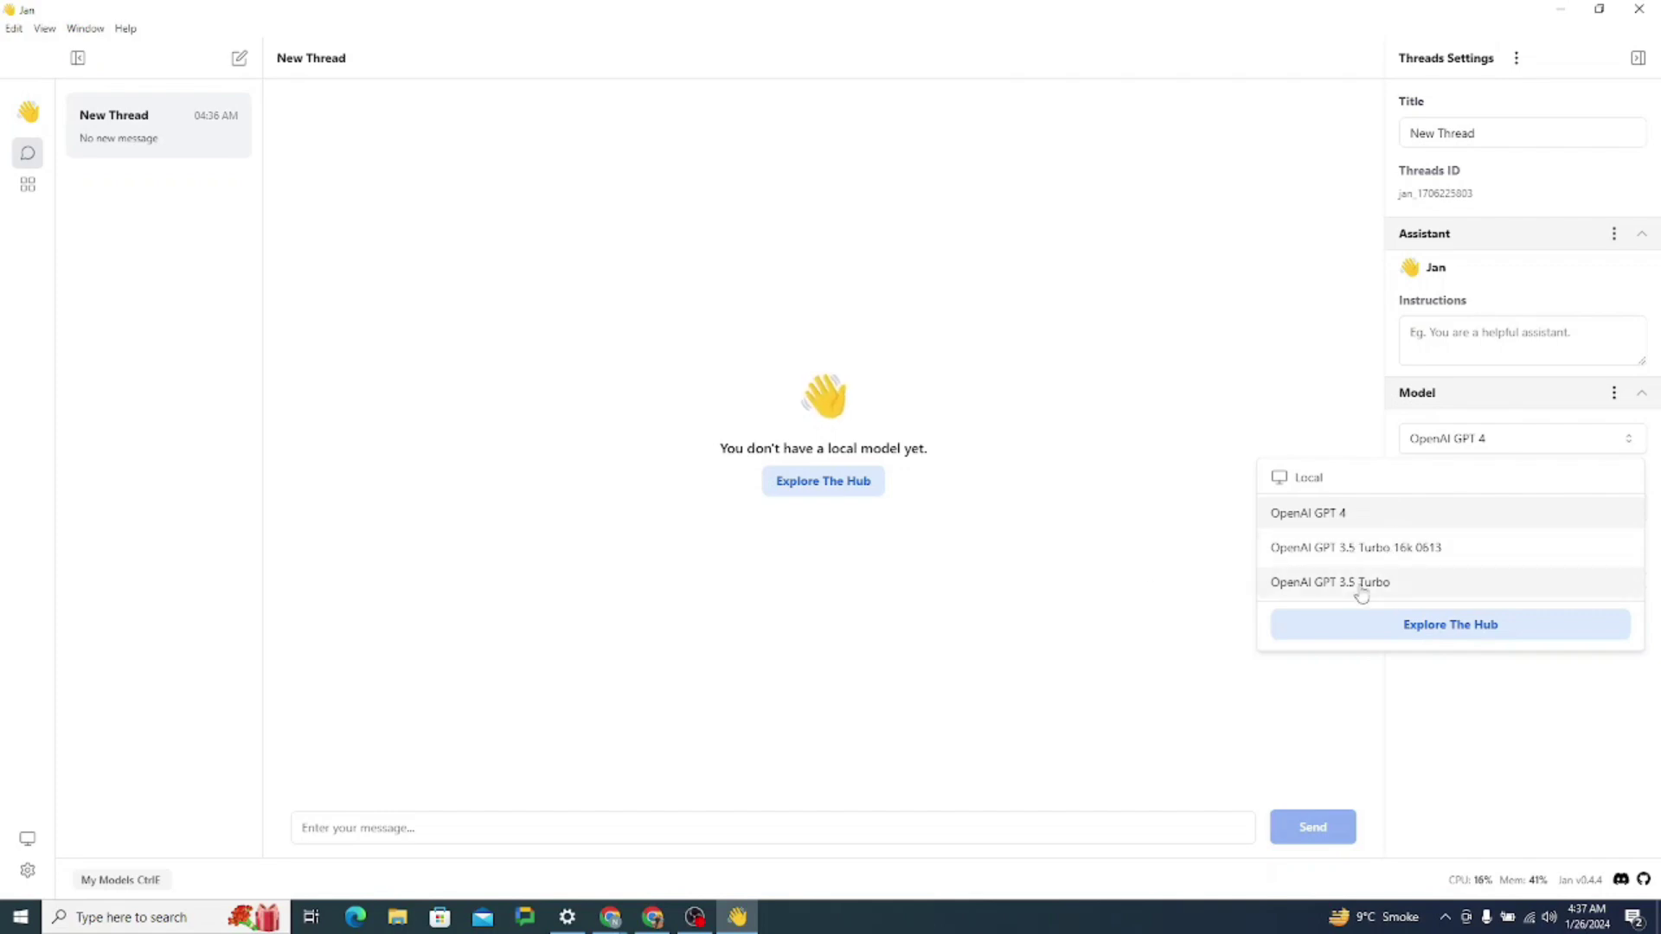
pyautogui.click(1100, 554)
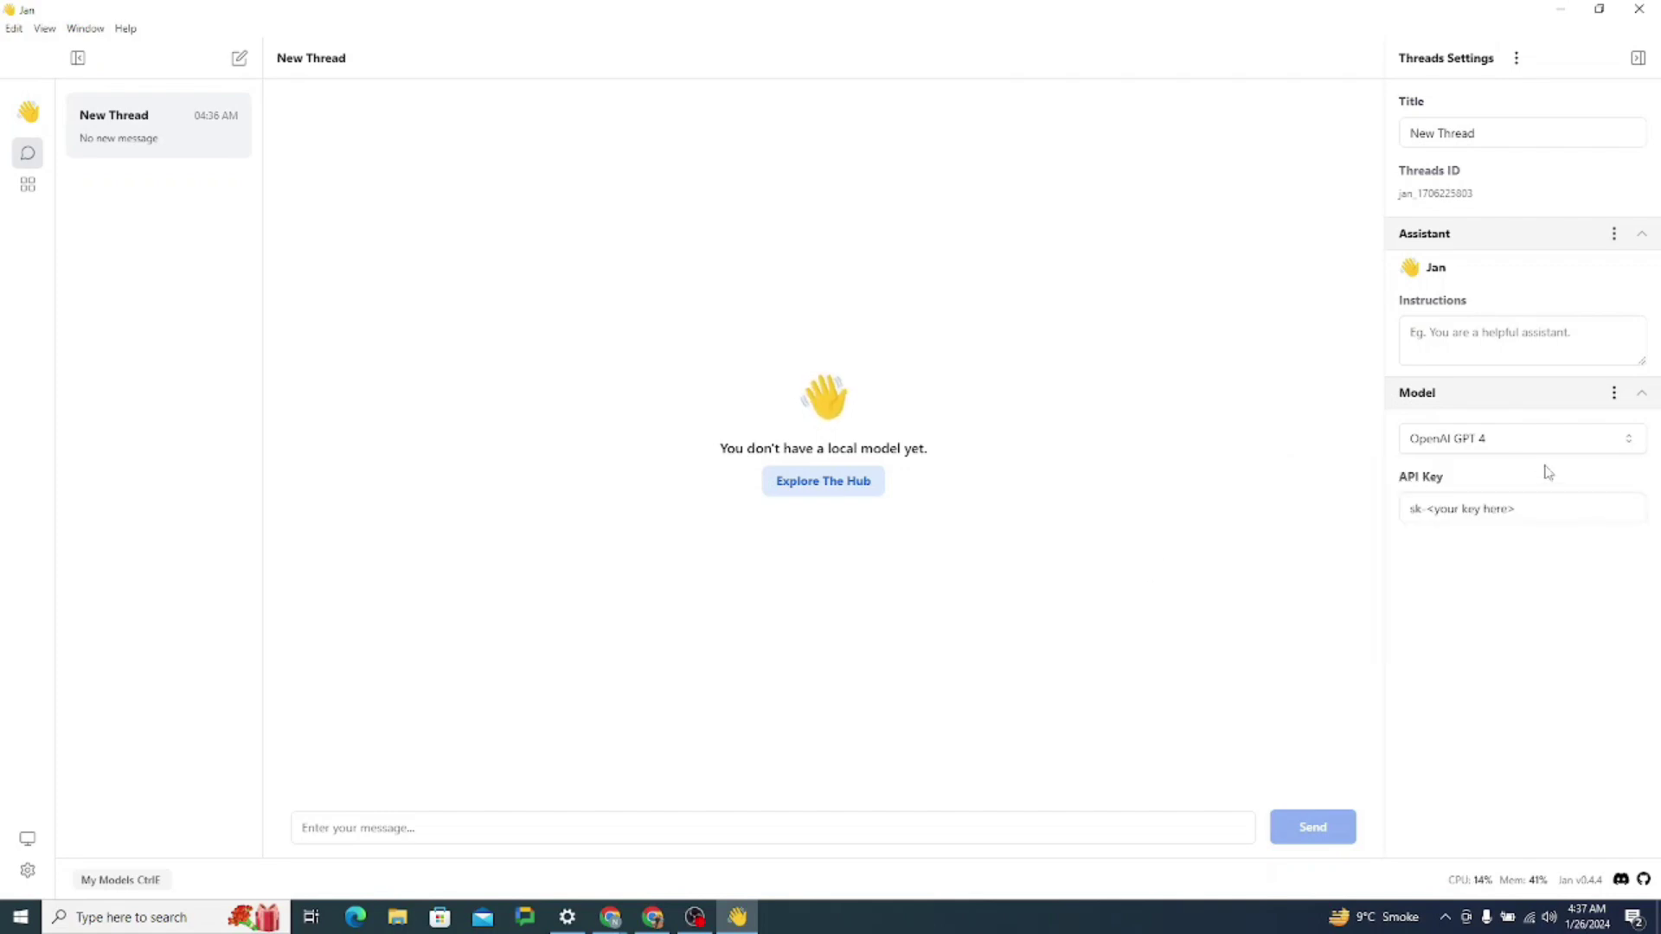
pyautogui.click(1456, 517)
pyautogui.click(1434, 441)
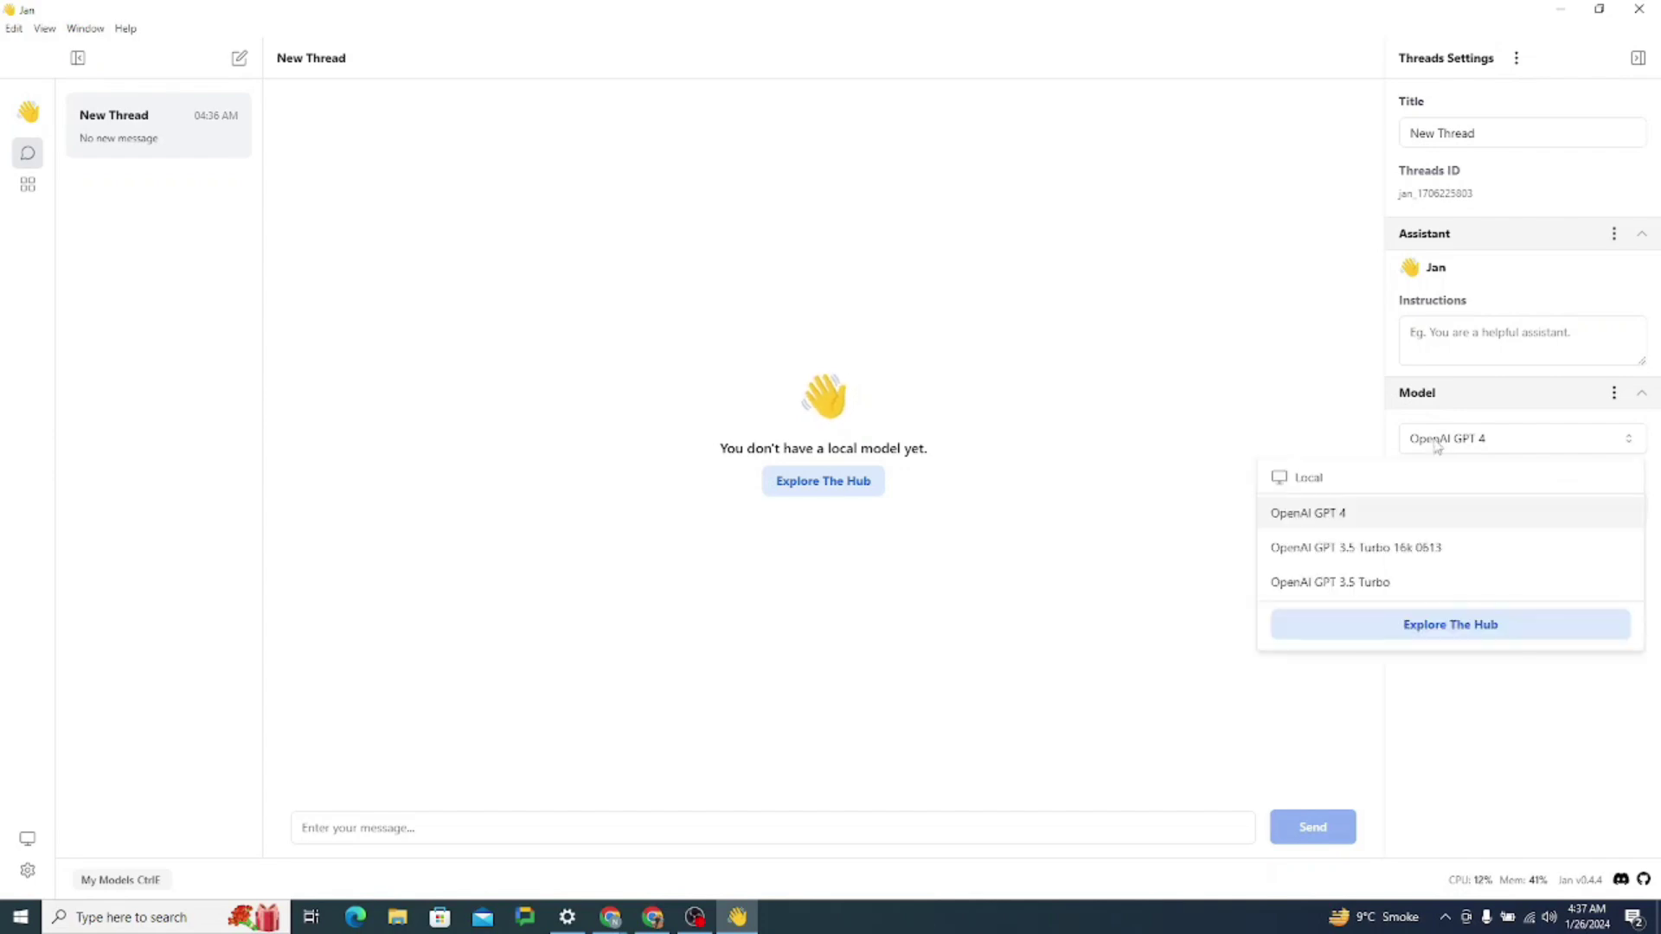
pyautogui.click(1160, 455)
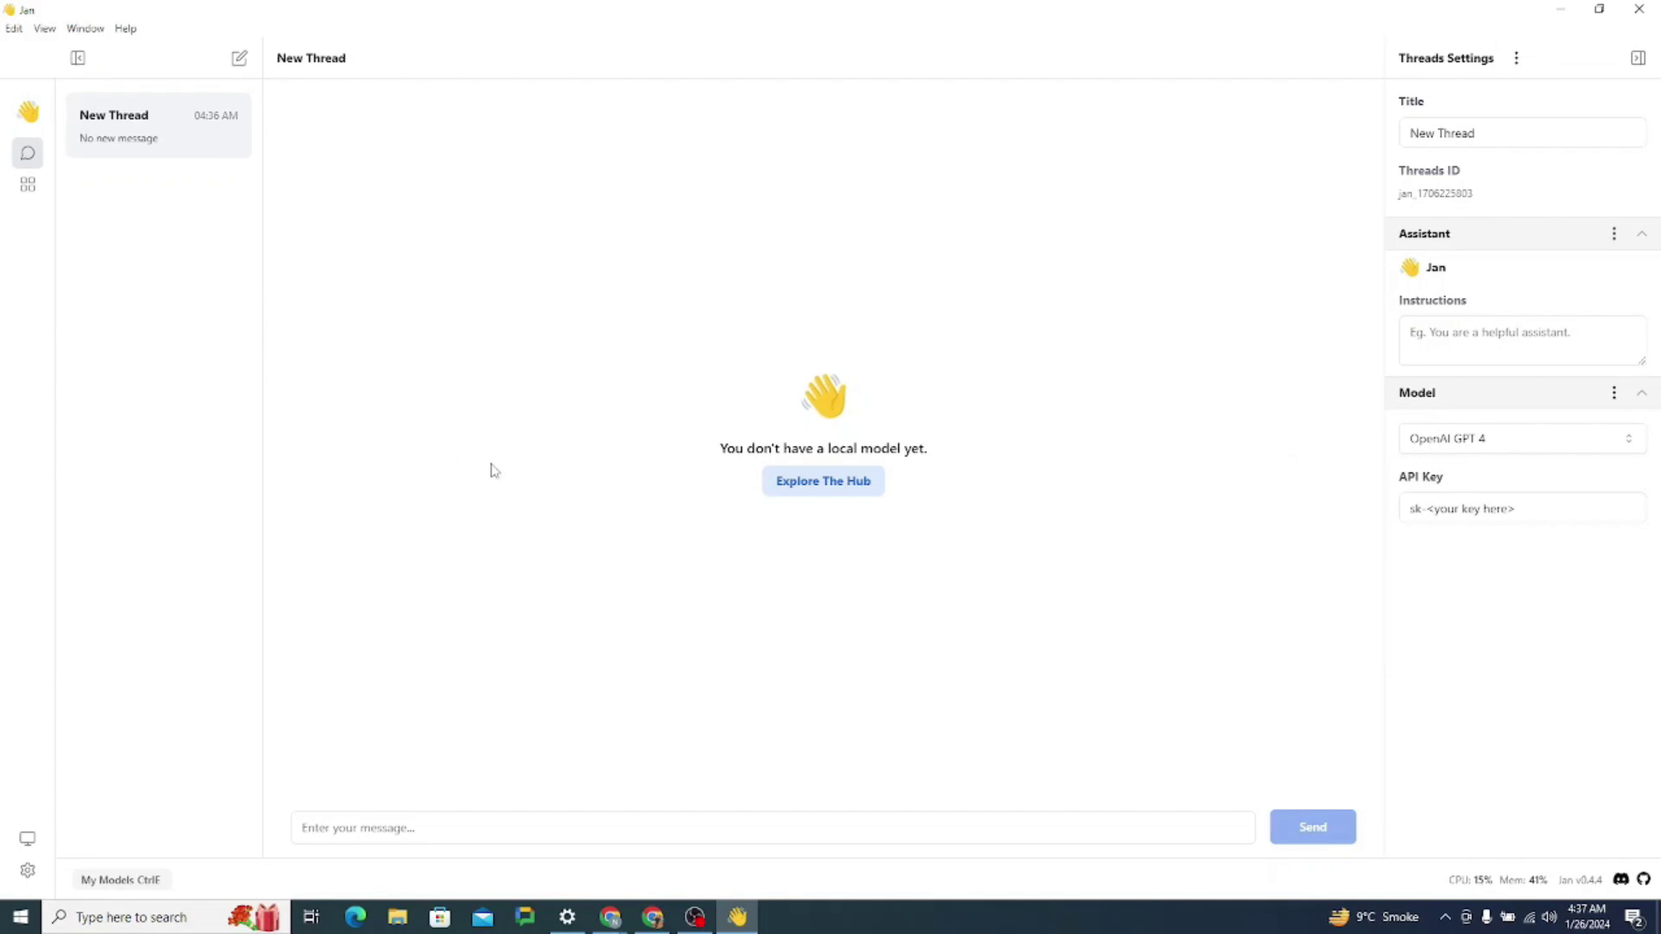
# Open the Hub and browse its list of downloadable and OpenAI models, from Mistral Instruct 7B Q4 to Llama 2 Chat 7B Q4
pyautogui.click(804, 484)
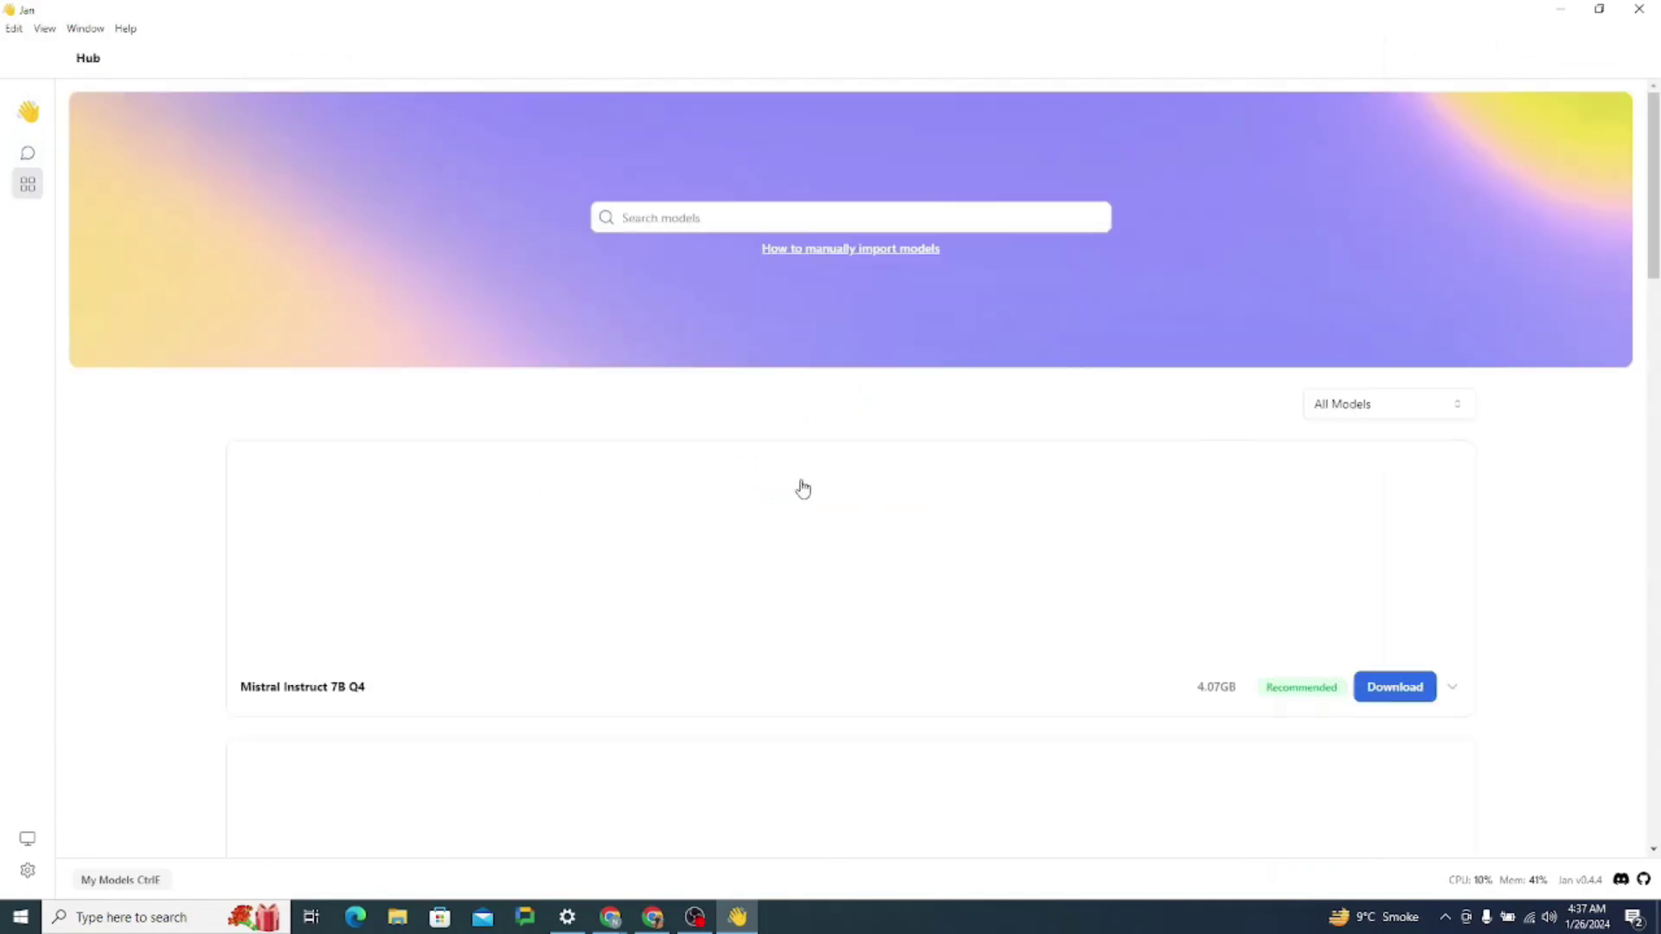
pyautogui.scroll(-8, 653, 508)
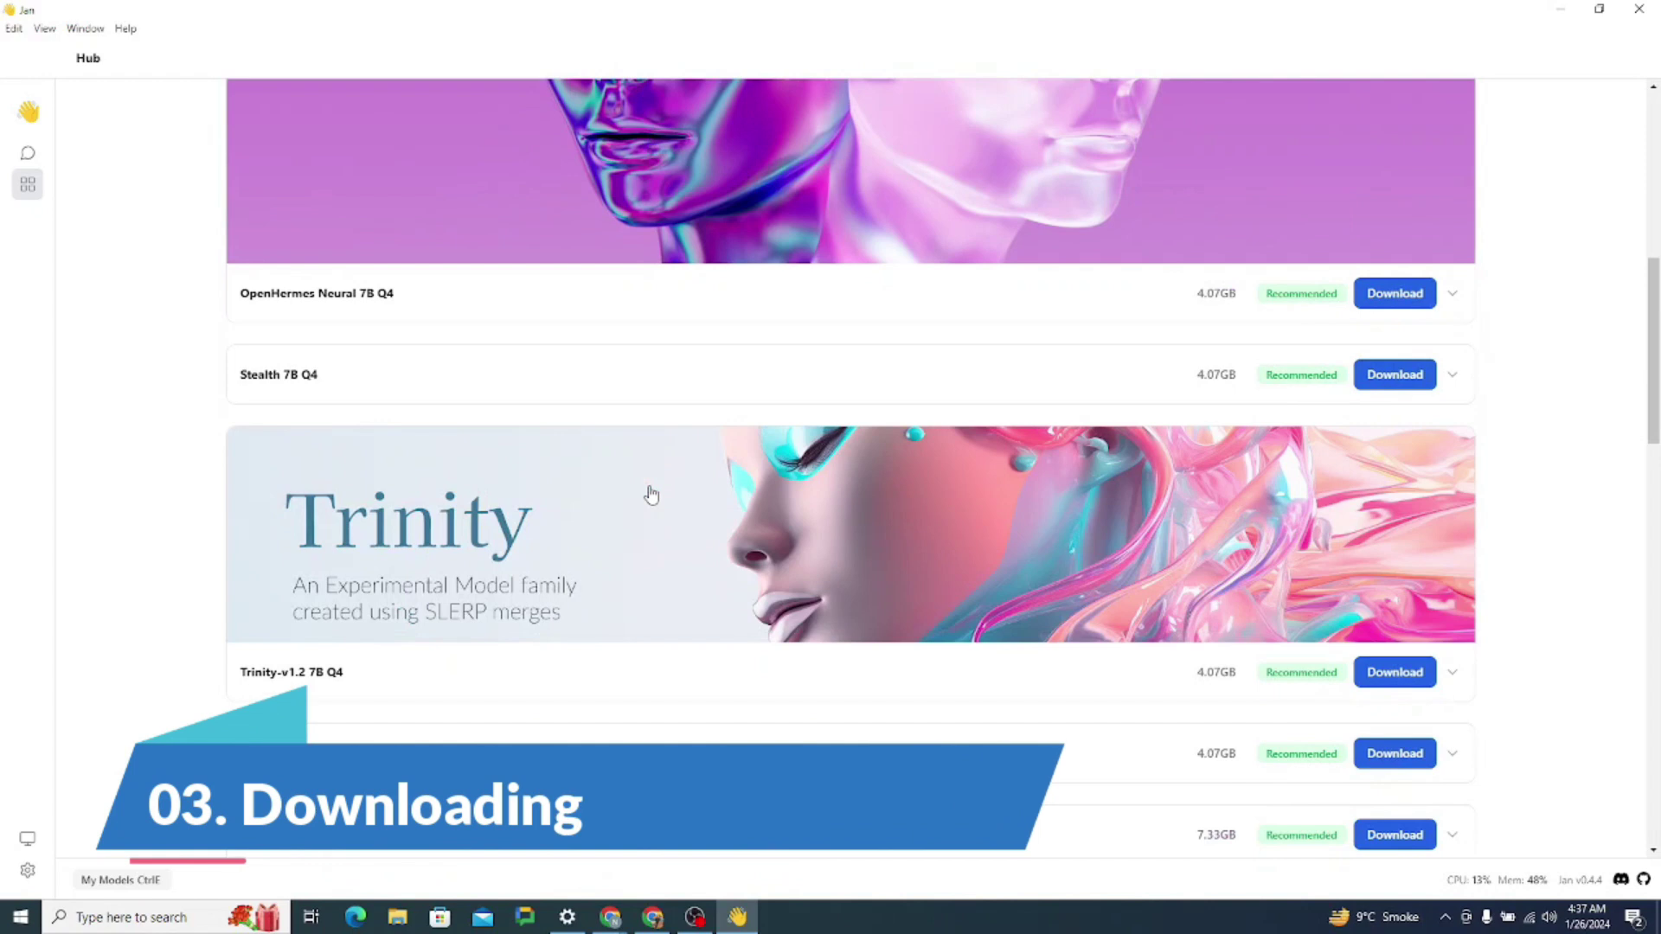
pyautogui.scroll(11, 651, 494)
pyautogui.scroll(-7, 651, 494)
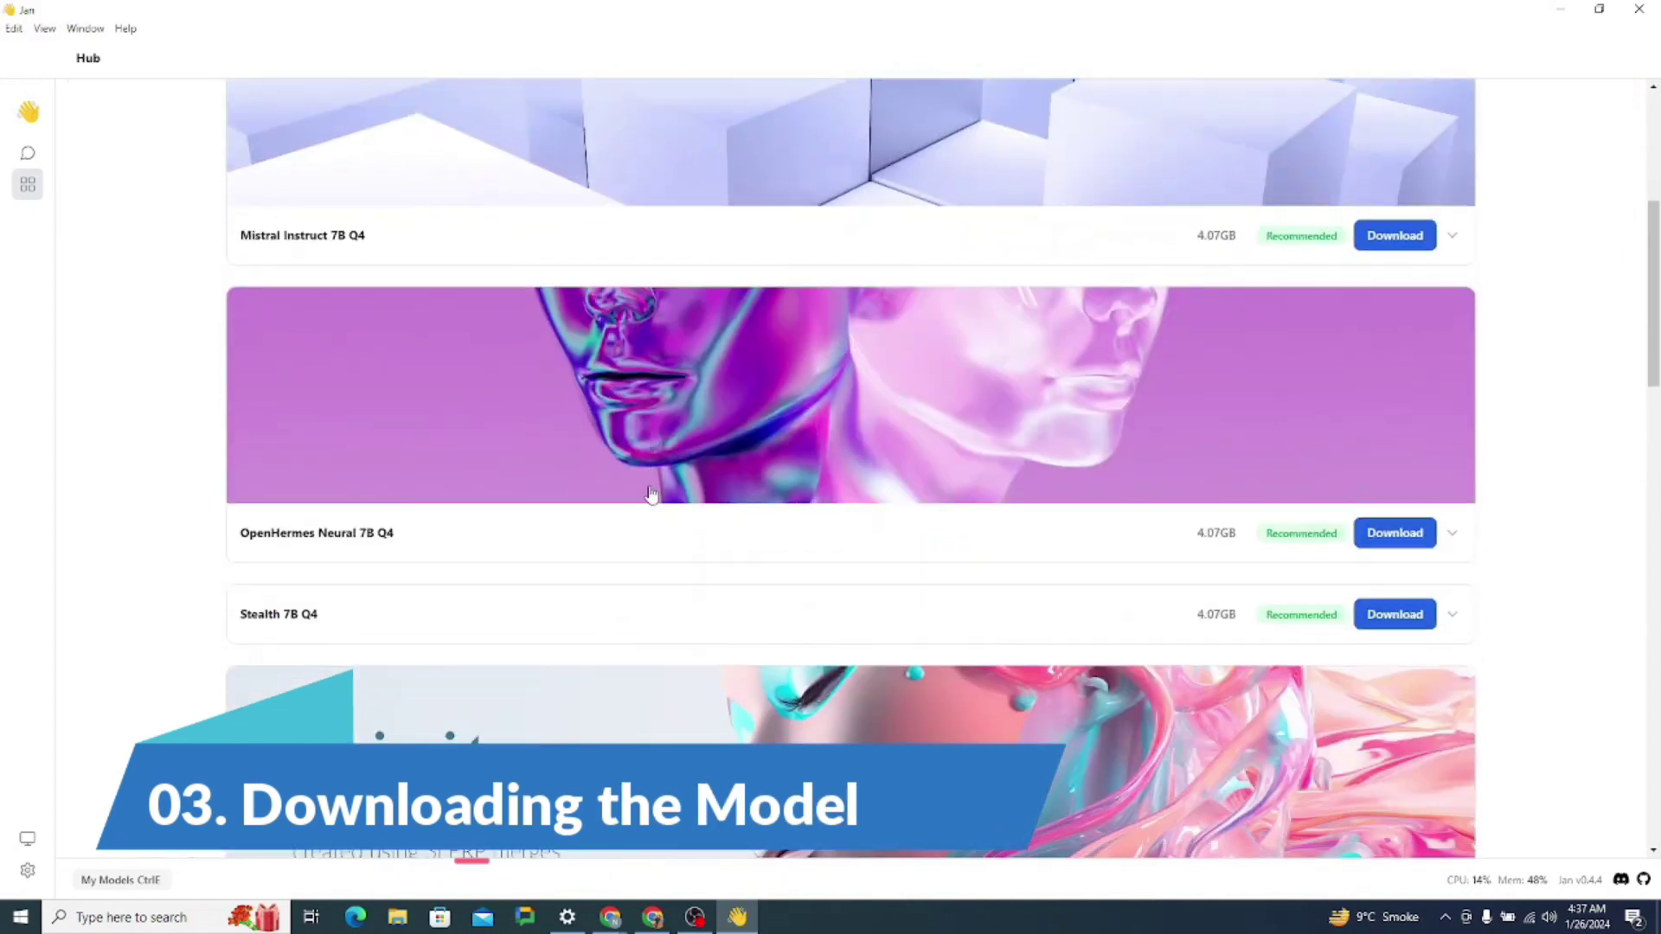
pyautogui.scroll(2, 652, 494)
pyautogui.scroll(5, 652, 494)
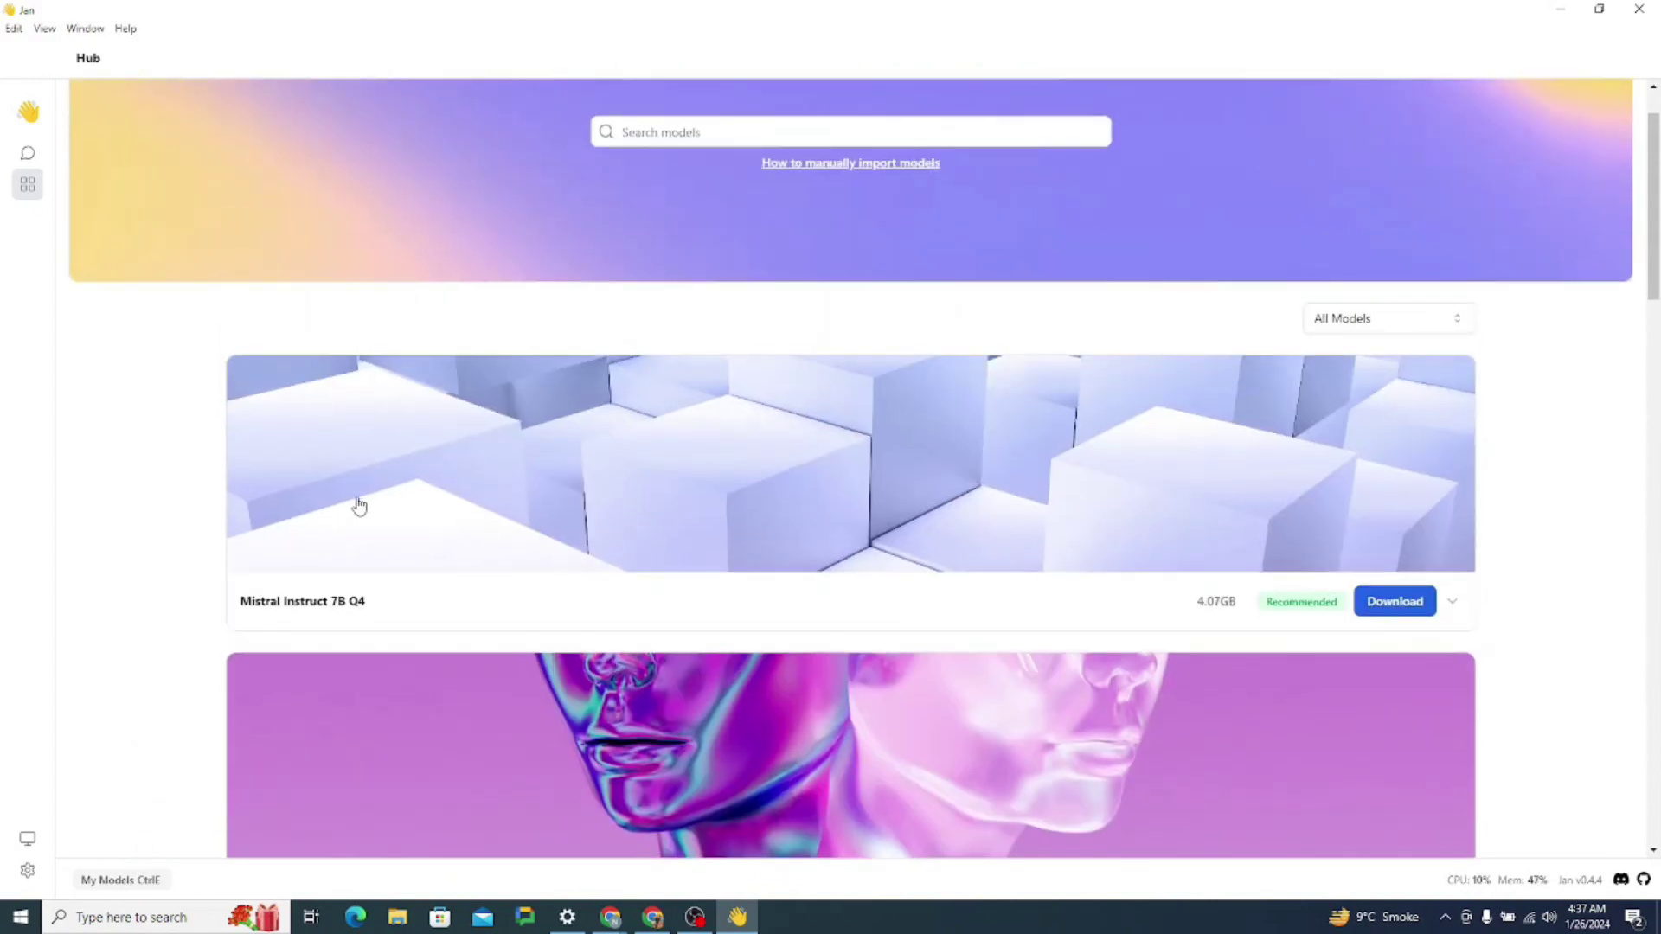
pyautogui.scroll(-5, 377, 609)
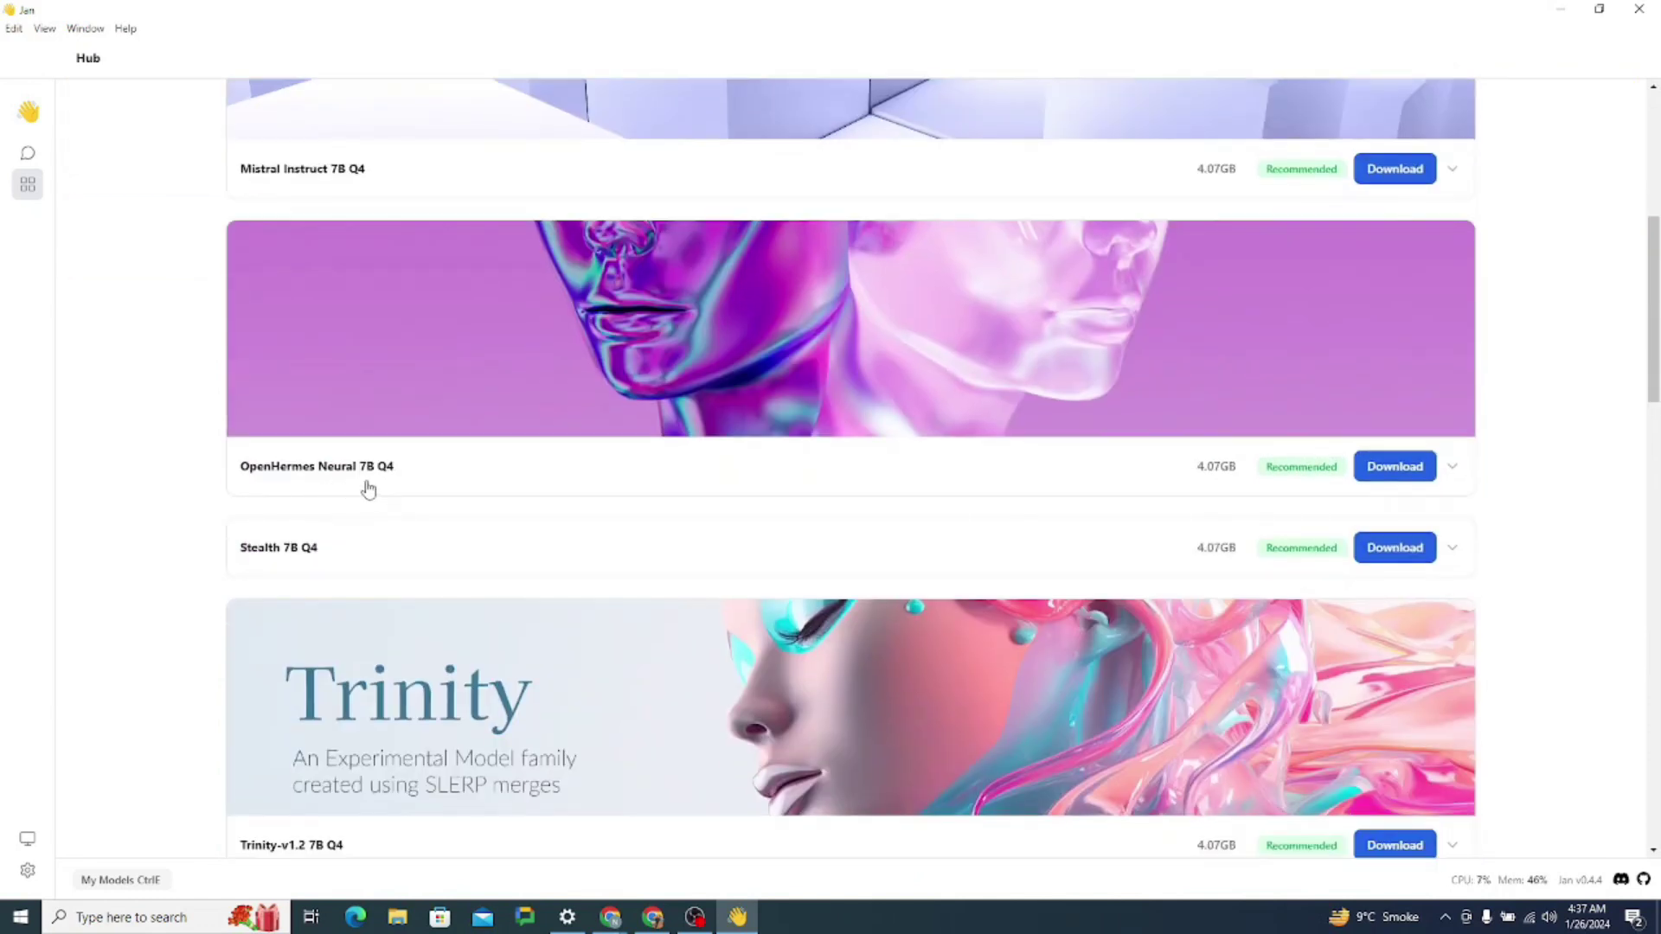
pyautogui.scroll(-1, 385, 488)
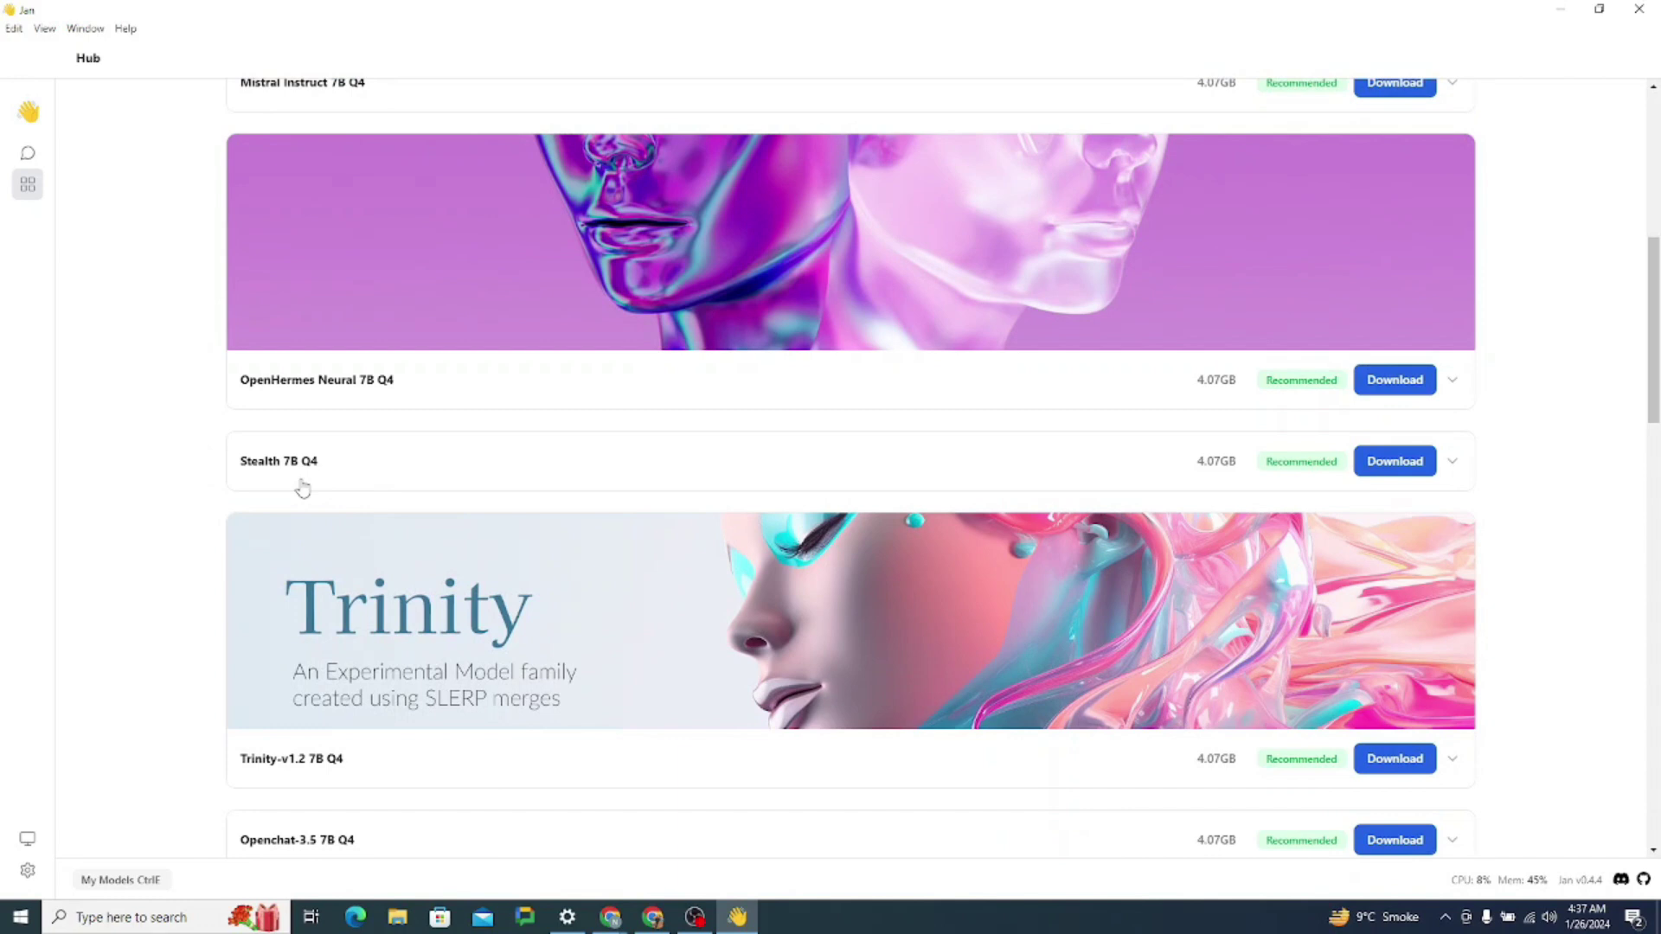
pyautogui.scroll(-2, 302, 489)
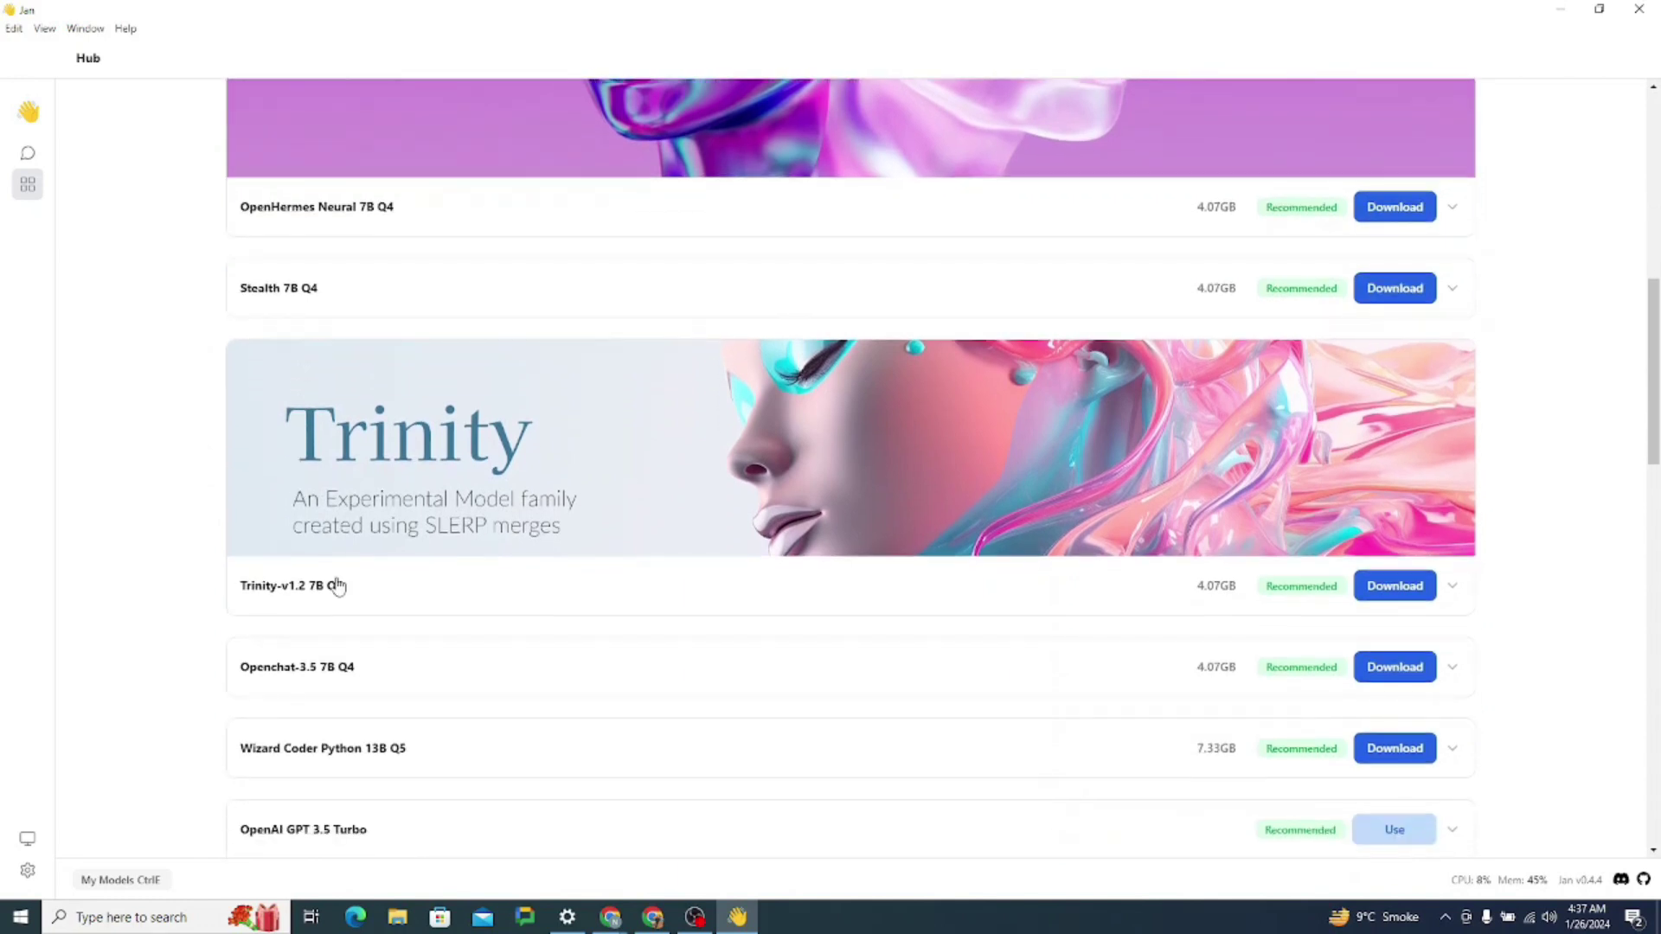
pyautogui.scroll(-2, 349, 615)
pyautogui.scroll(-1, 351, 615)
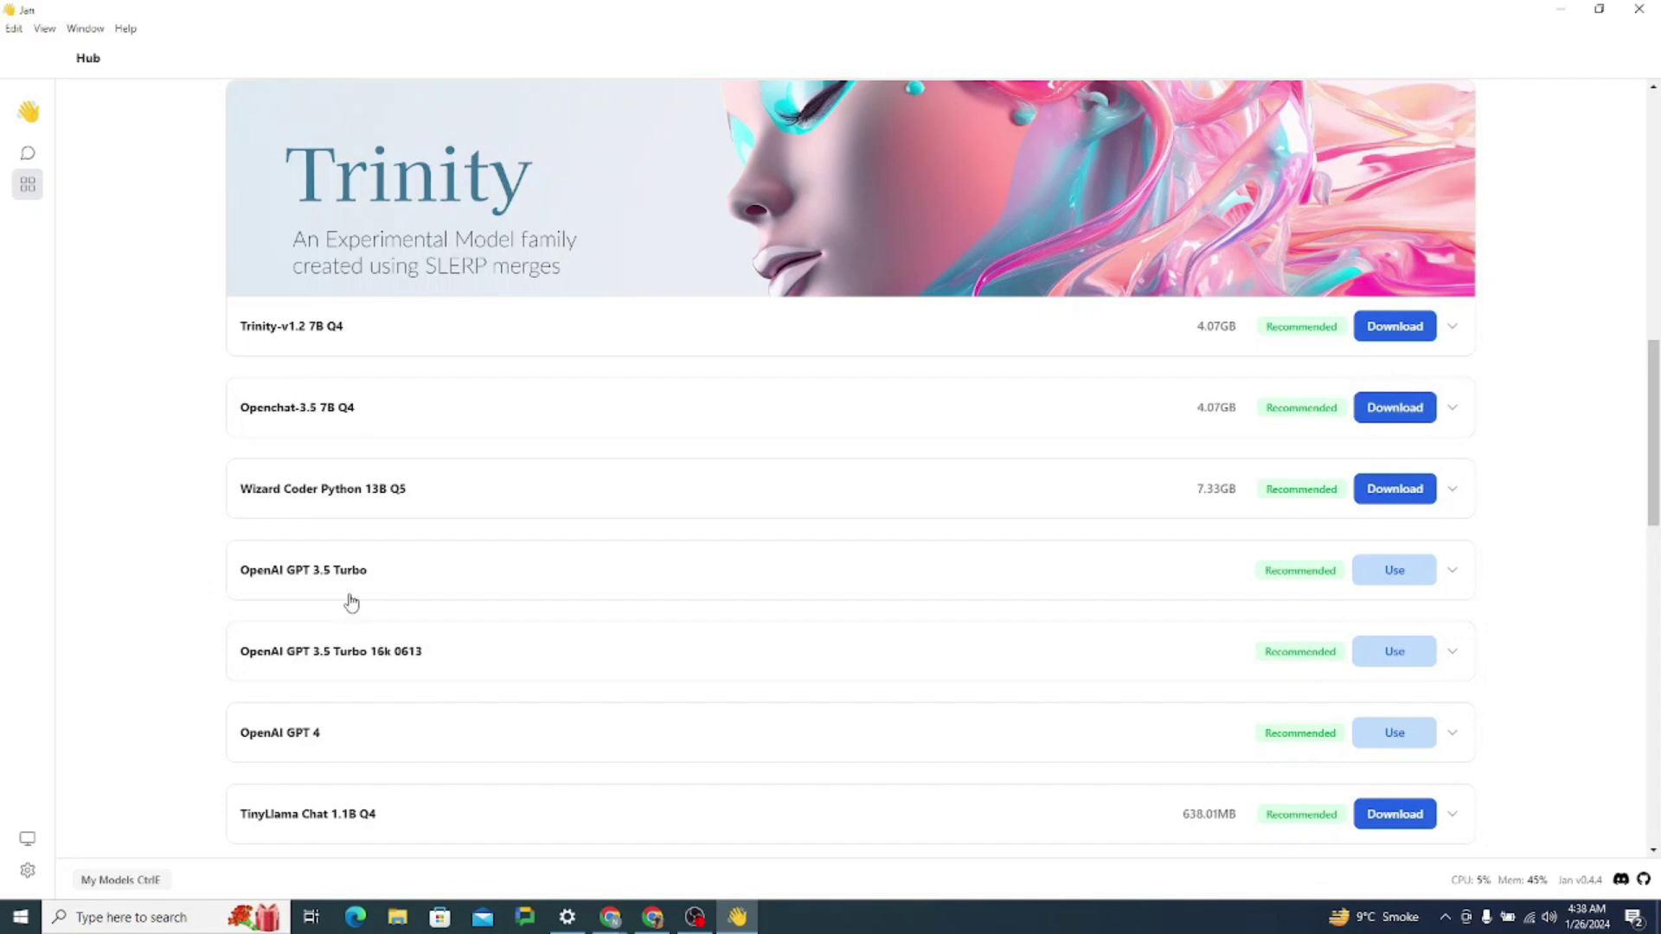
pyautogui.scroll(-1, 350, 603)
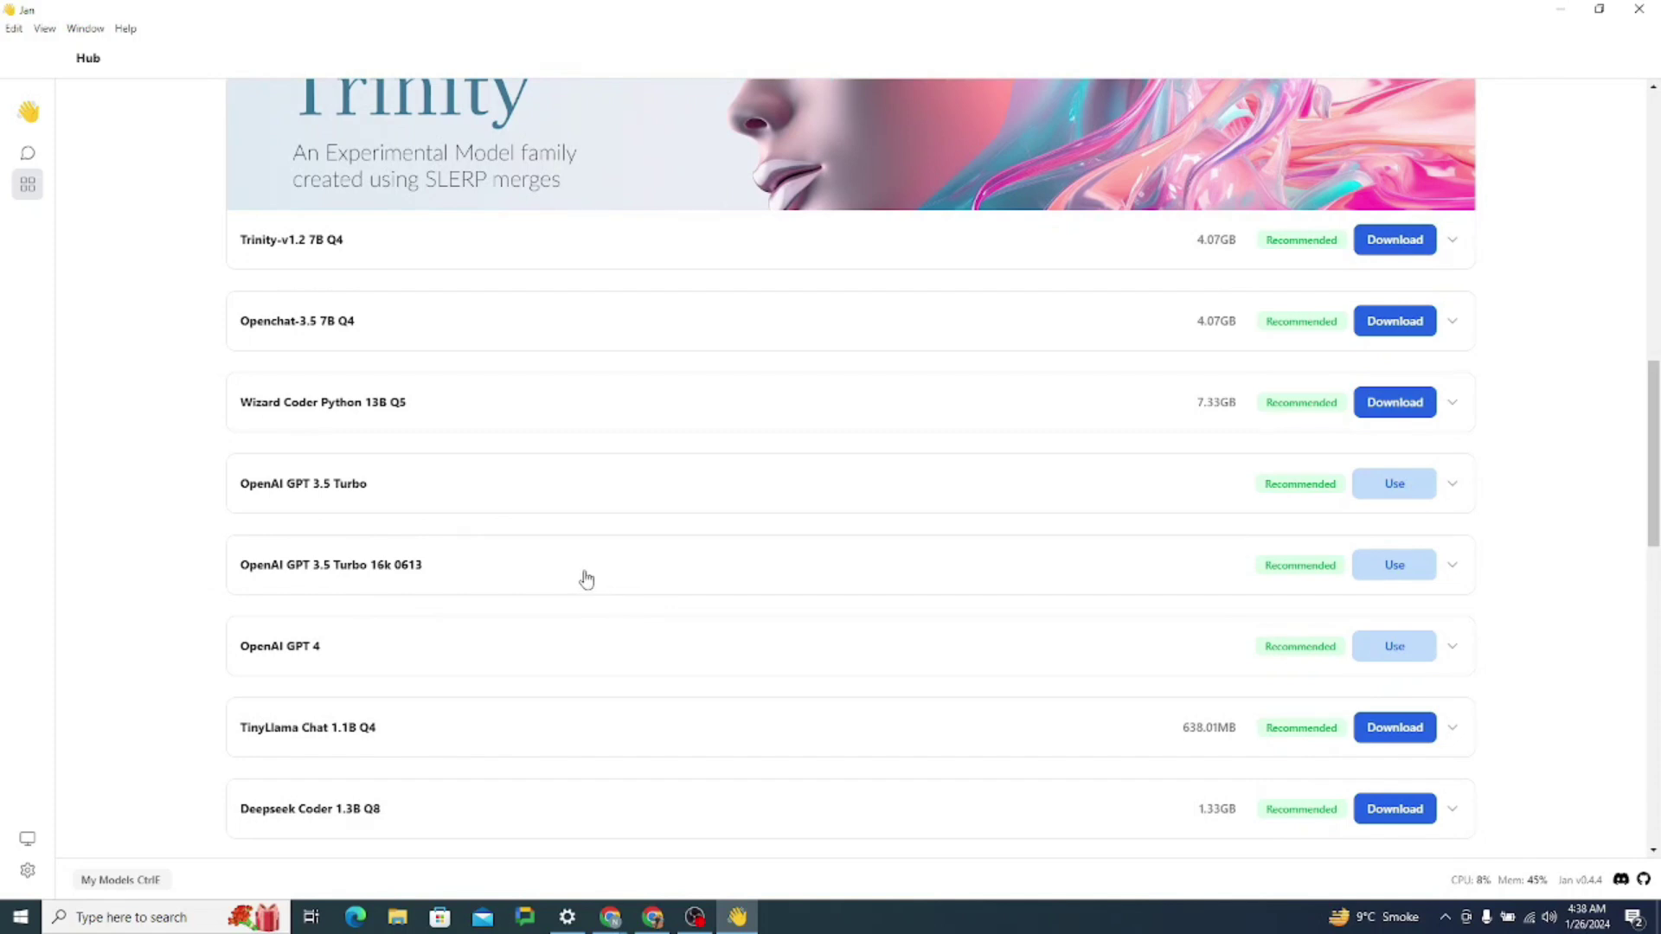
pyautogui.scroll(-2, 587, 578)
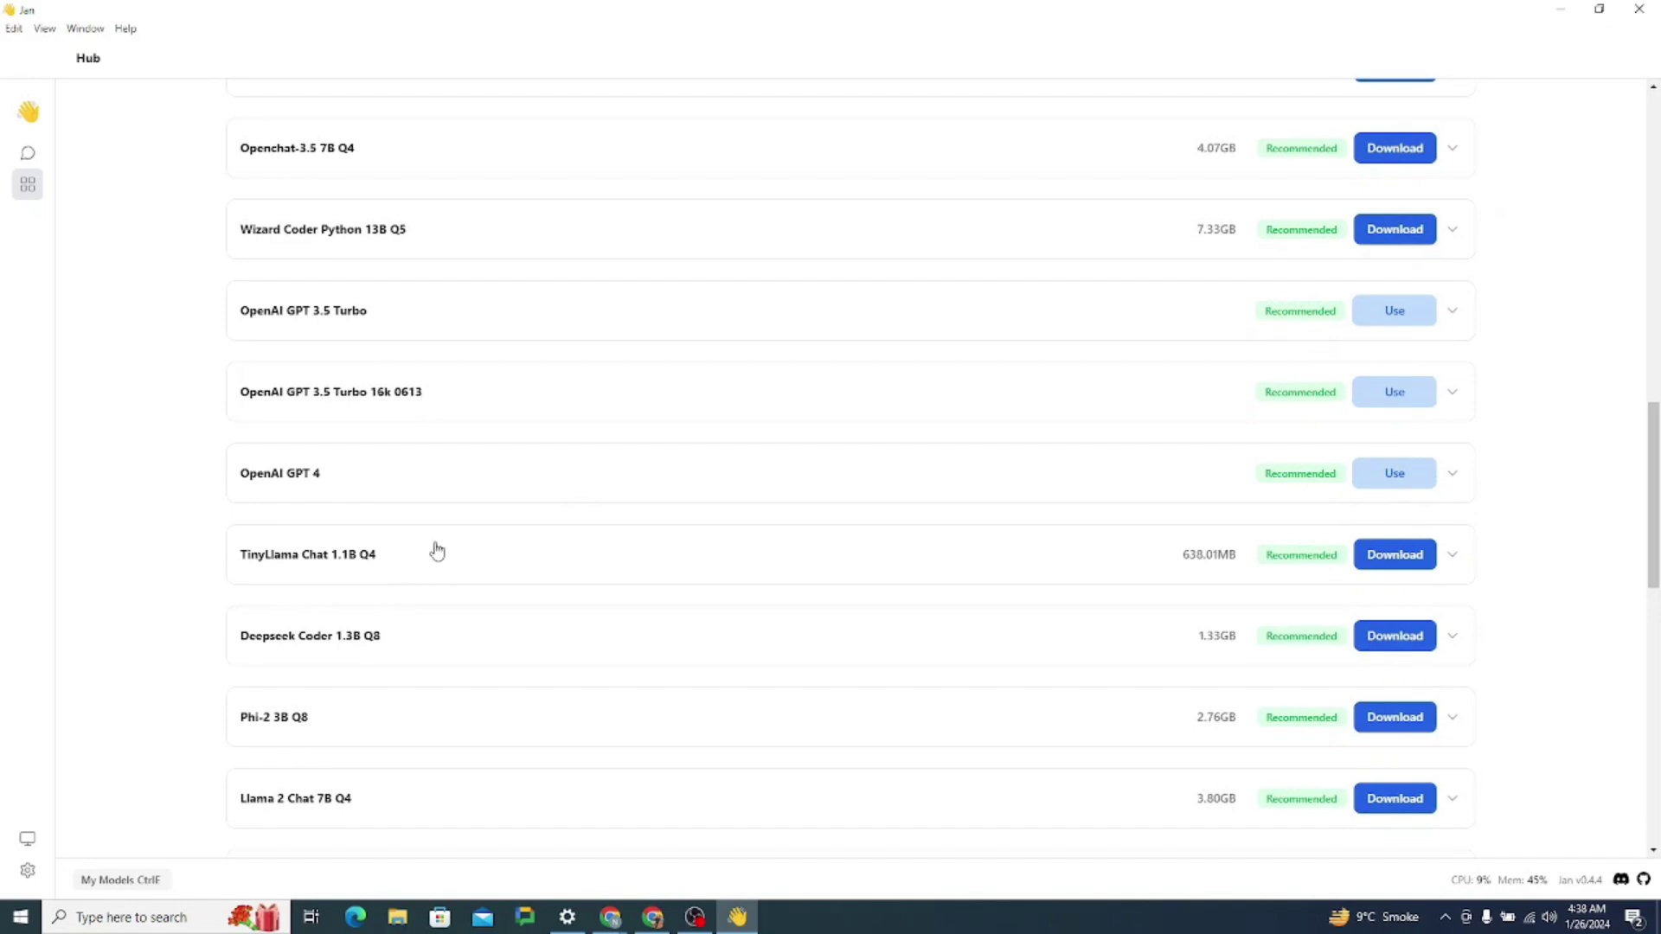
# Download the TinyLlama Chat 1.1B Q4, Deepseek Coder 1.3B Q8 and Llama 2 Chat 7B Q4 models from the Hub
pyautogui.click(1387, 562)
pyautogui.scroll(-2, 514, 678)
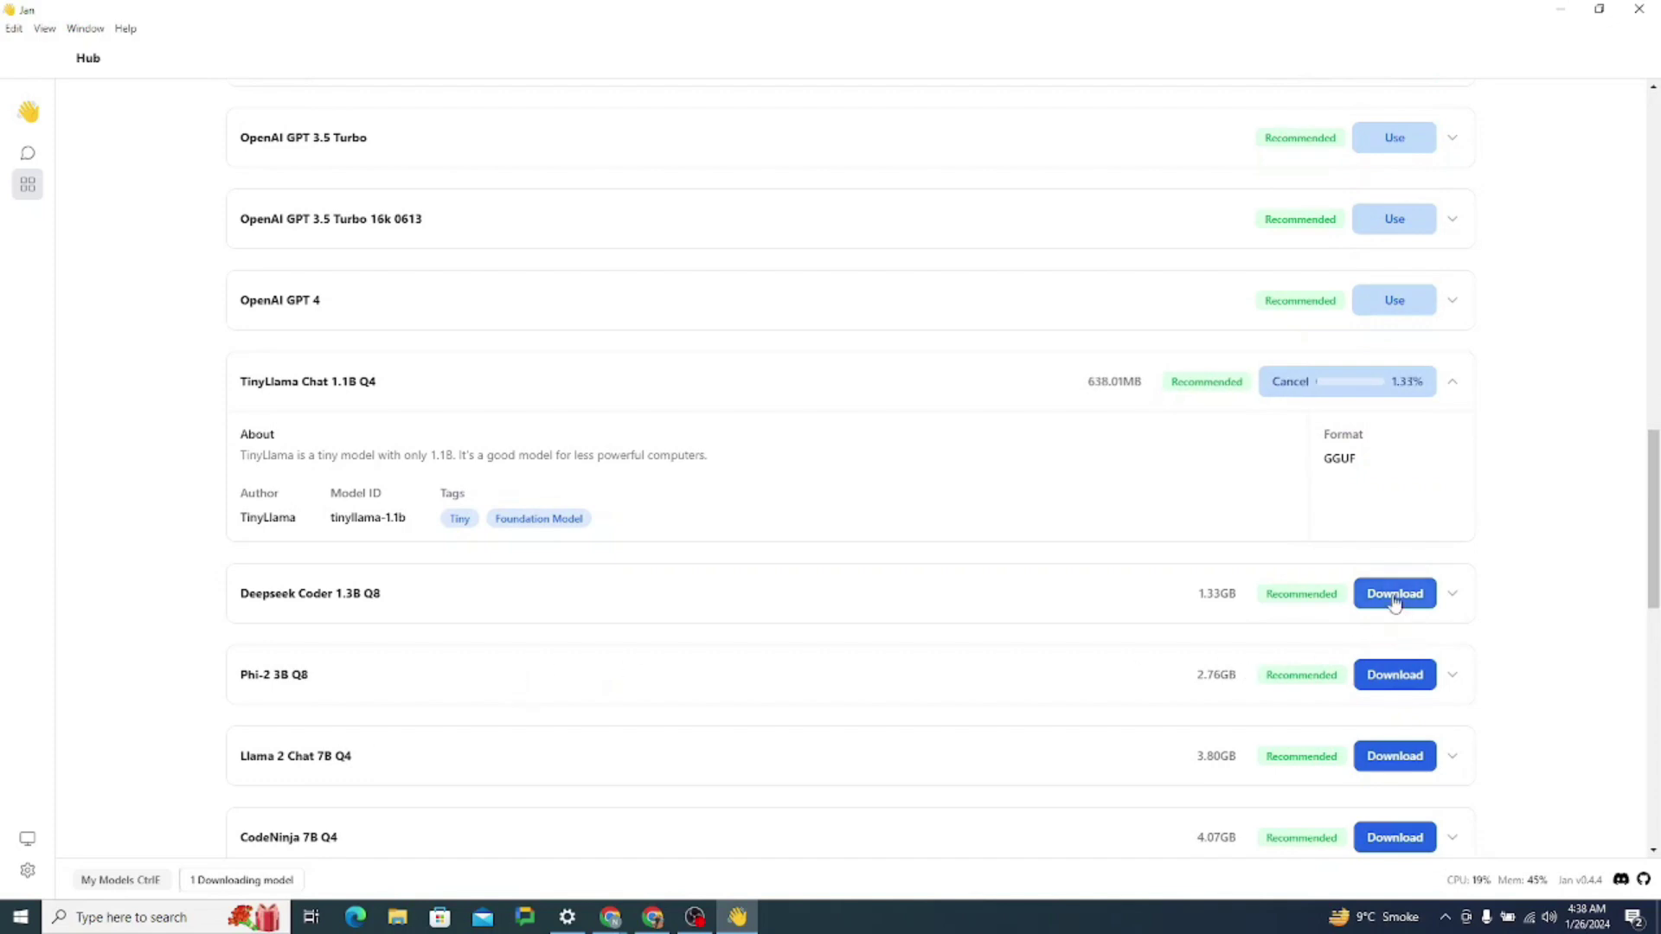
pyautogui.click(1394, 596)
pyautogui.scroll(-2, 588, 746)
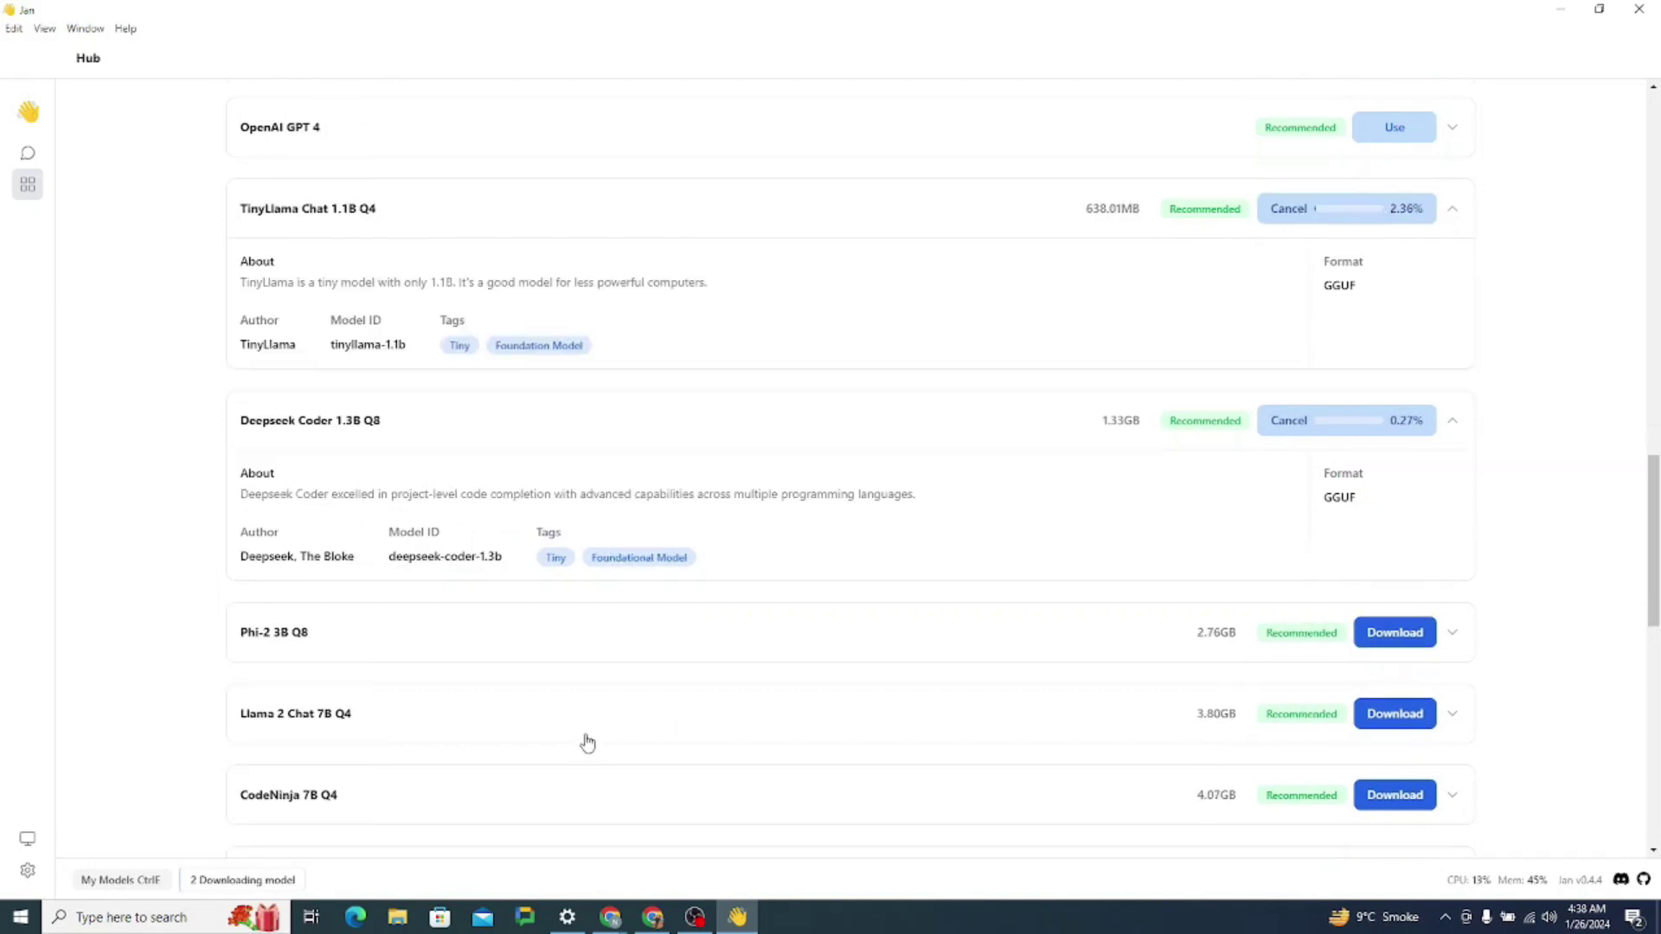
pyautogui.scroll(-1, 588, 743)
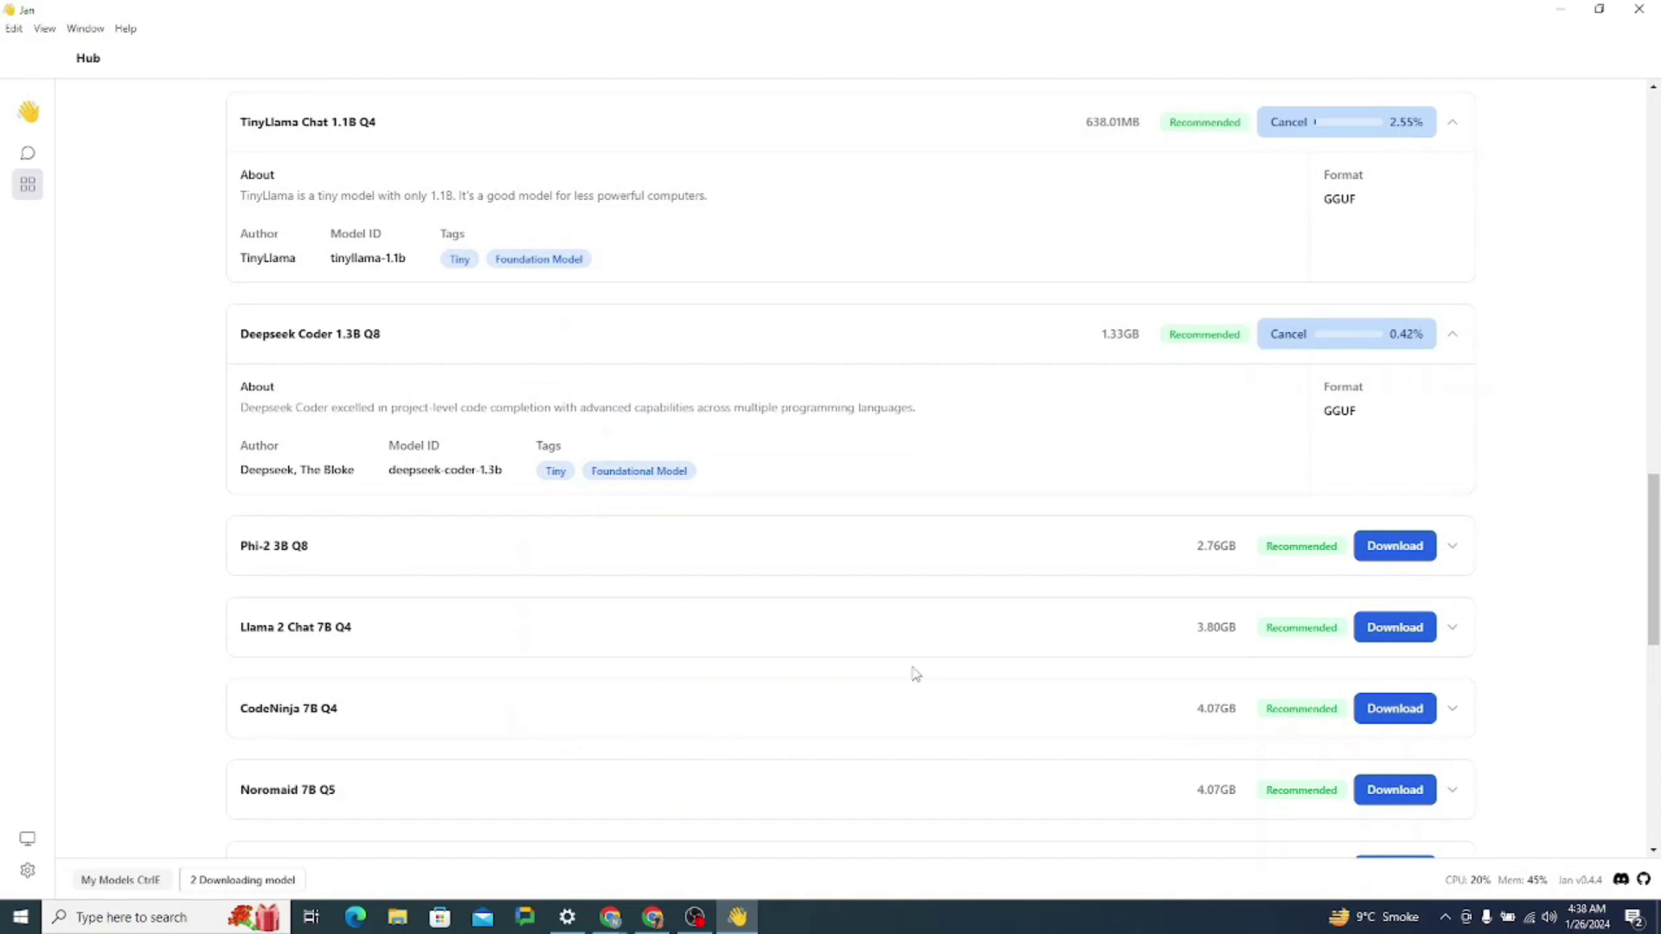
pyautogui.click(1360, 628)
# Check the download status of the three chosen models in the Hub list
pyautogui.scroll(-3, 1360, 629)
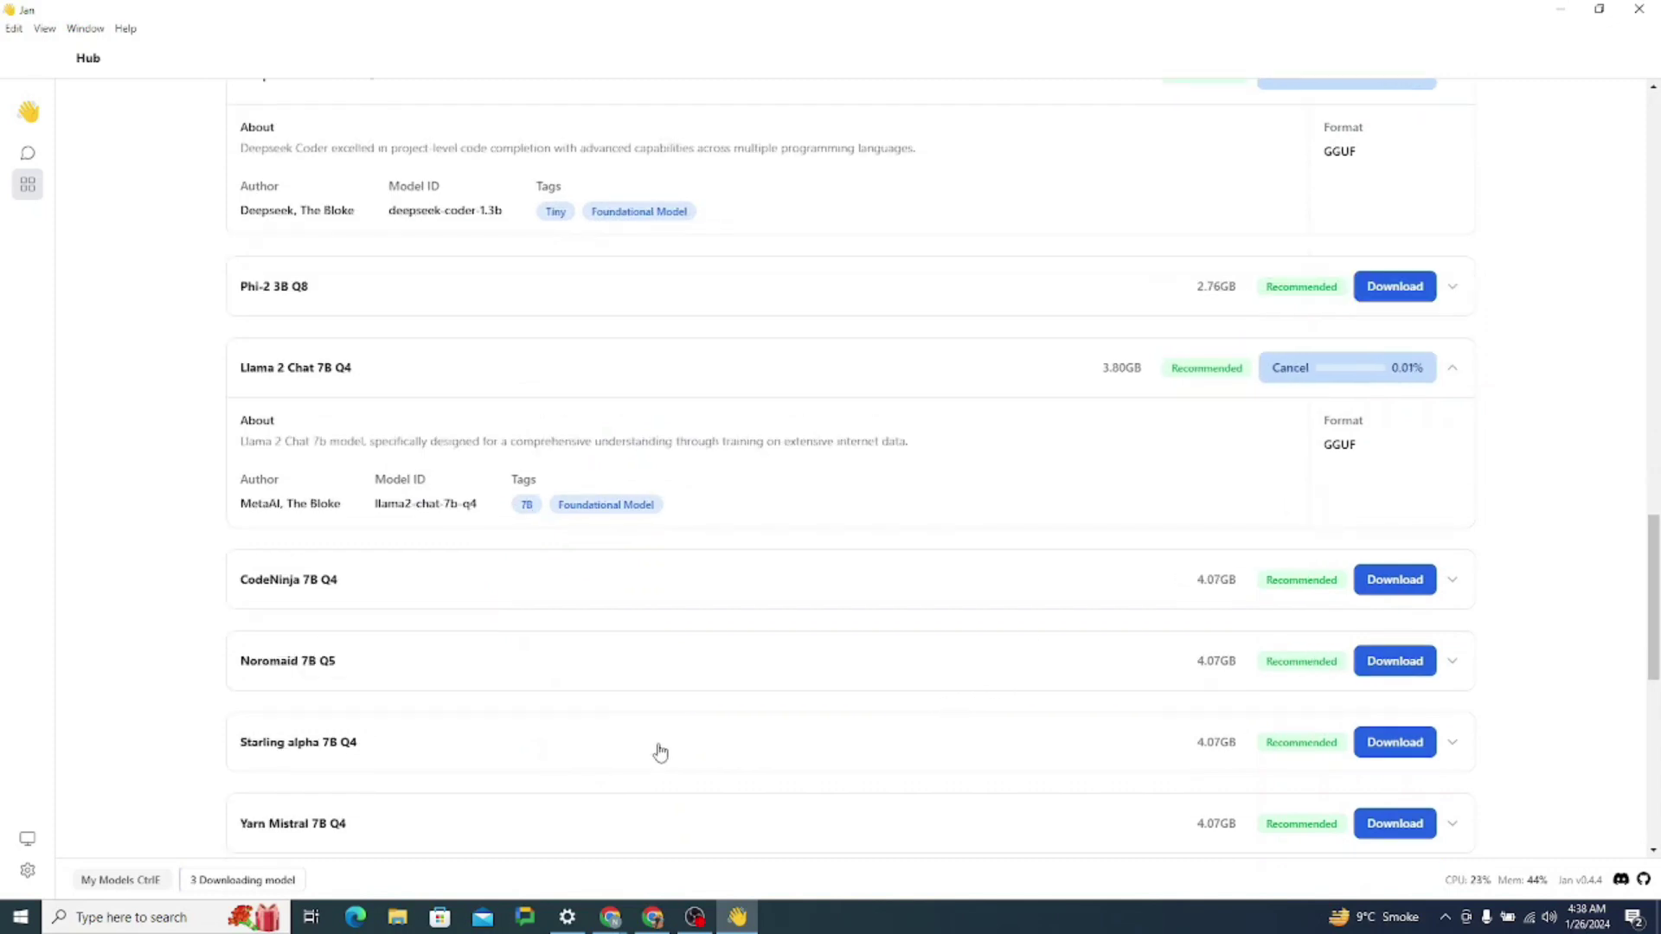
pyautogui.scroll(4, 660, 752)
pyautogui.scroll(-2, 663, 749)
pyautogui.scroll(-3, 663, 749)
pyautogui.scroll(6, 664, 746)
pyautogui.scroll(-2, 665, 746)
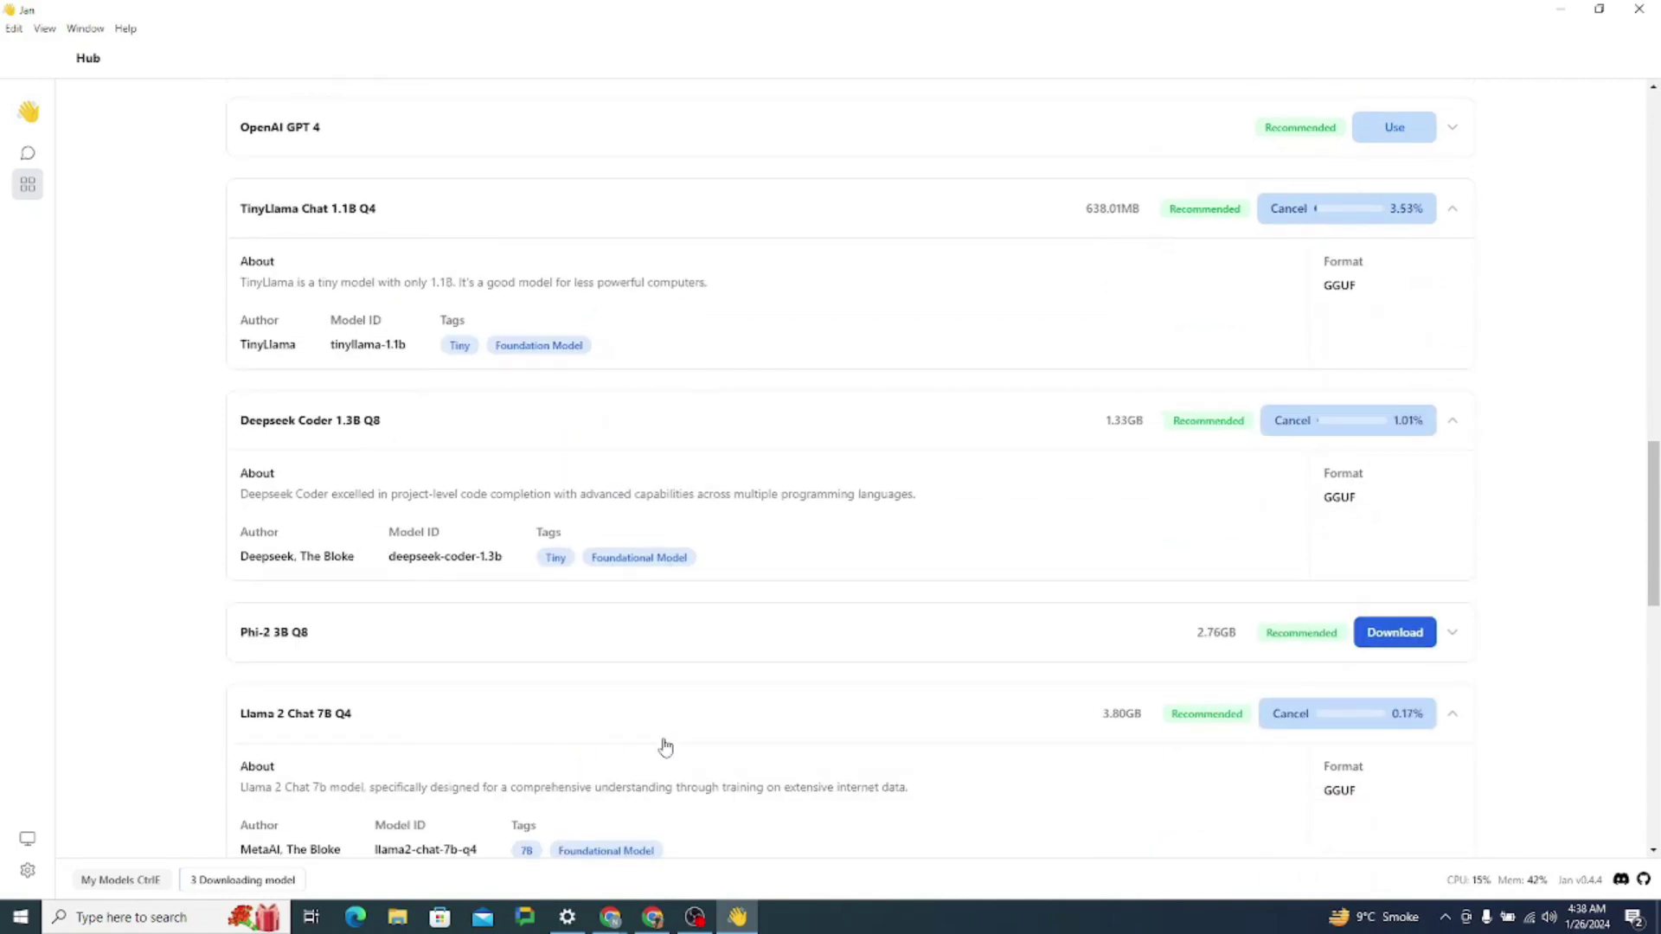
pyautogui.scroll(-3, 664, 745)
pyautogui.scroll(3, 665, 745)
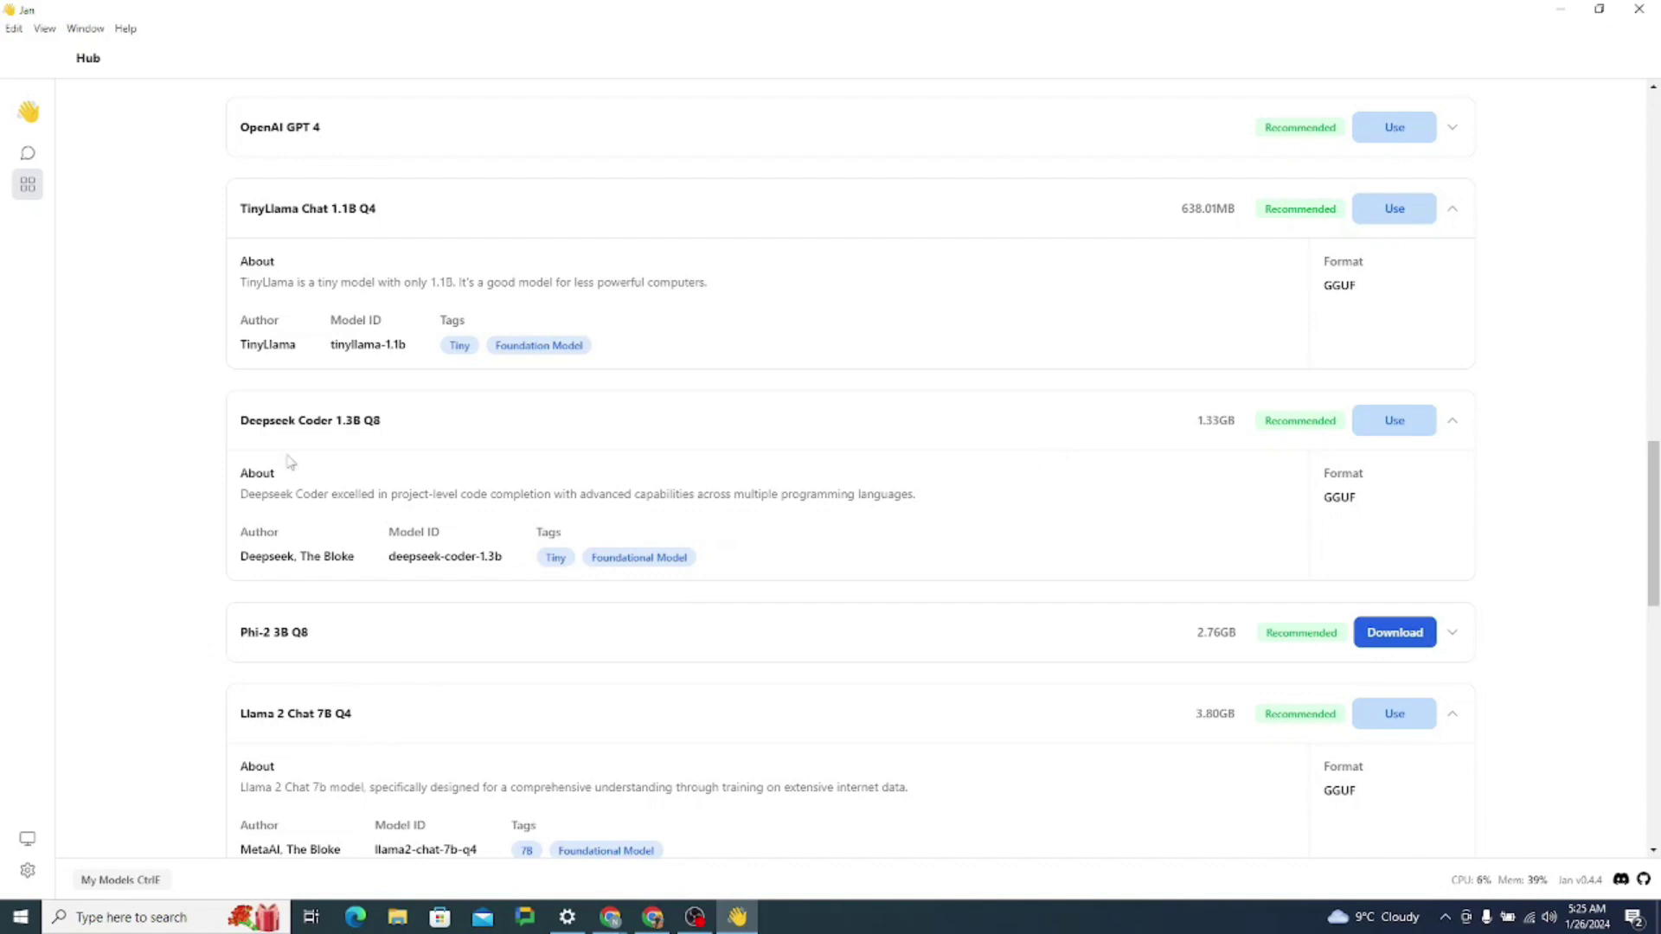
# Return to the new thread and choose the local model TinyLlama Chat 1.1B Q4 for it
pyautogui.click(28, 156)
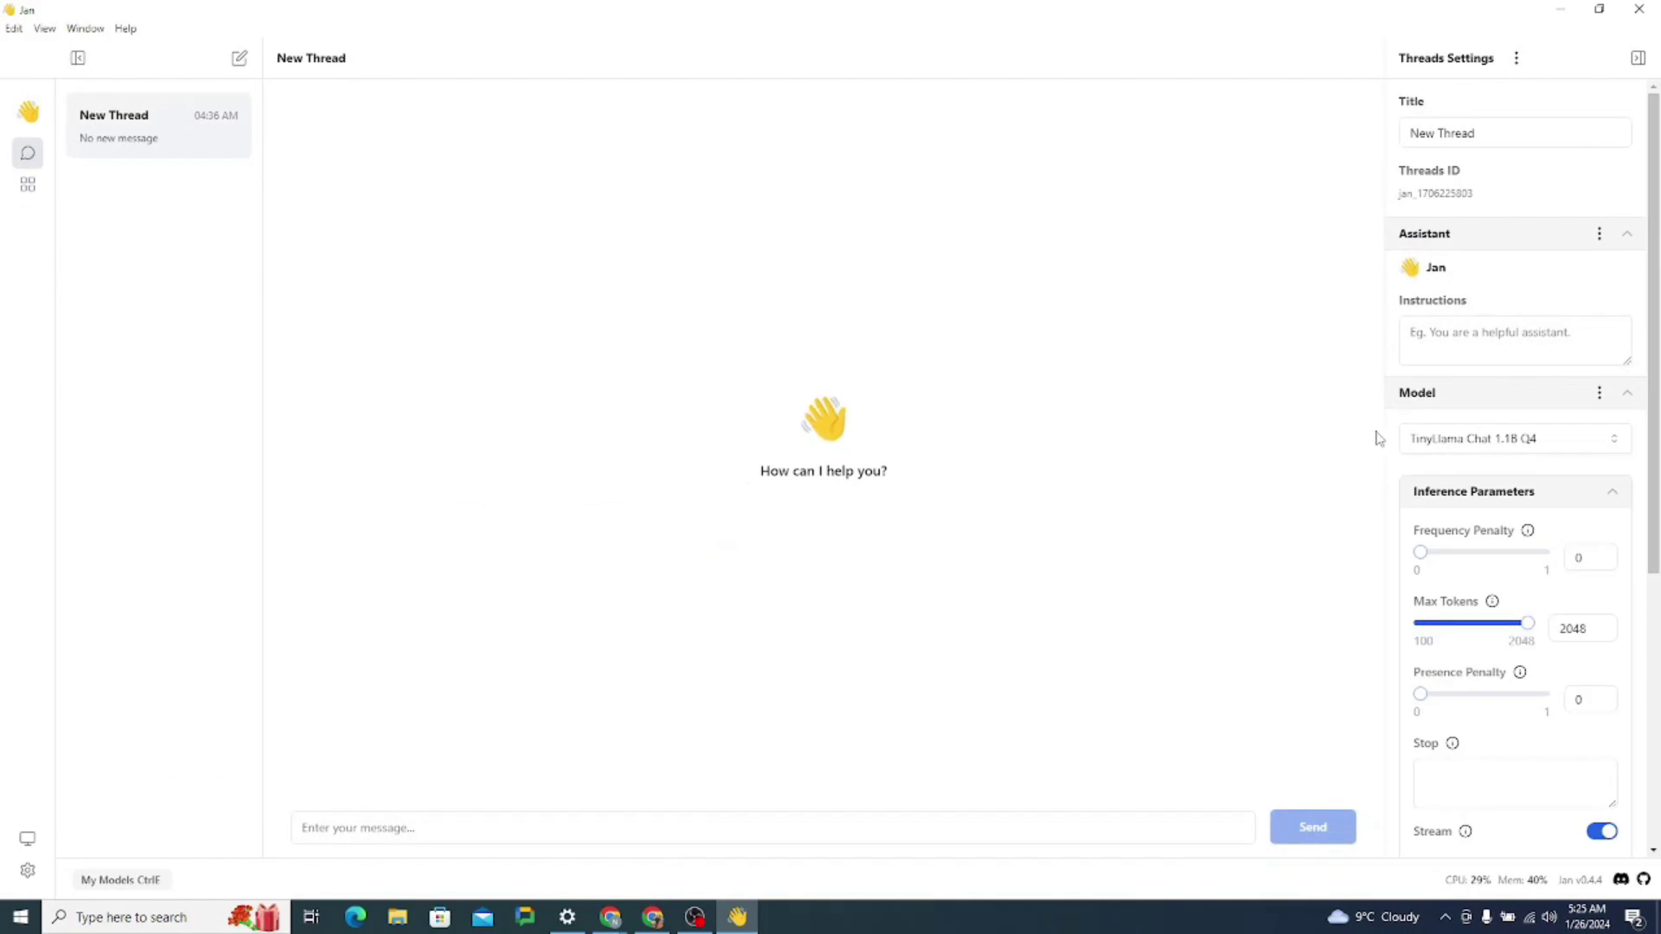
pyautogui.click(1521, 448)
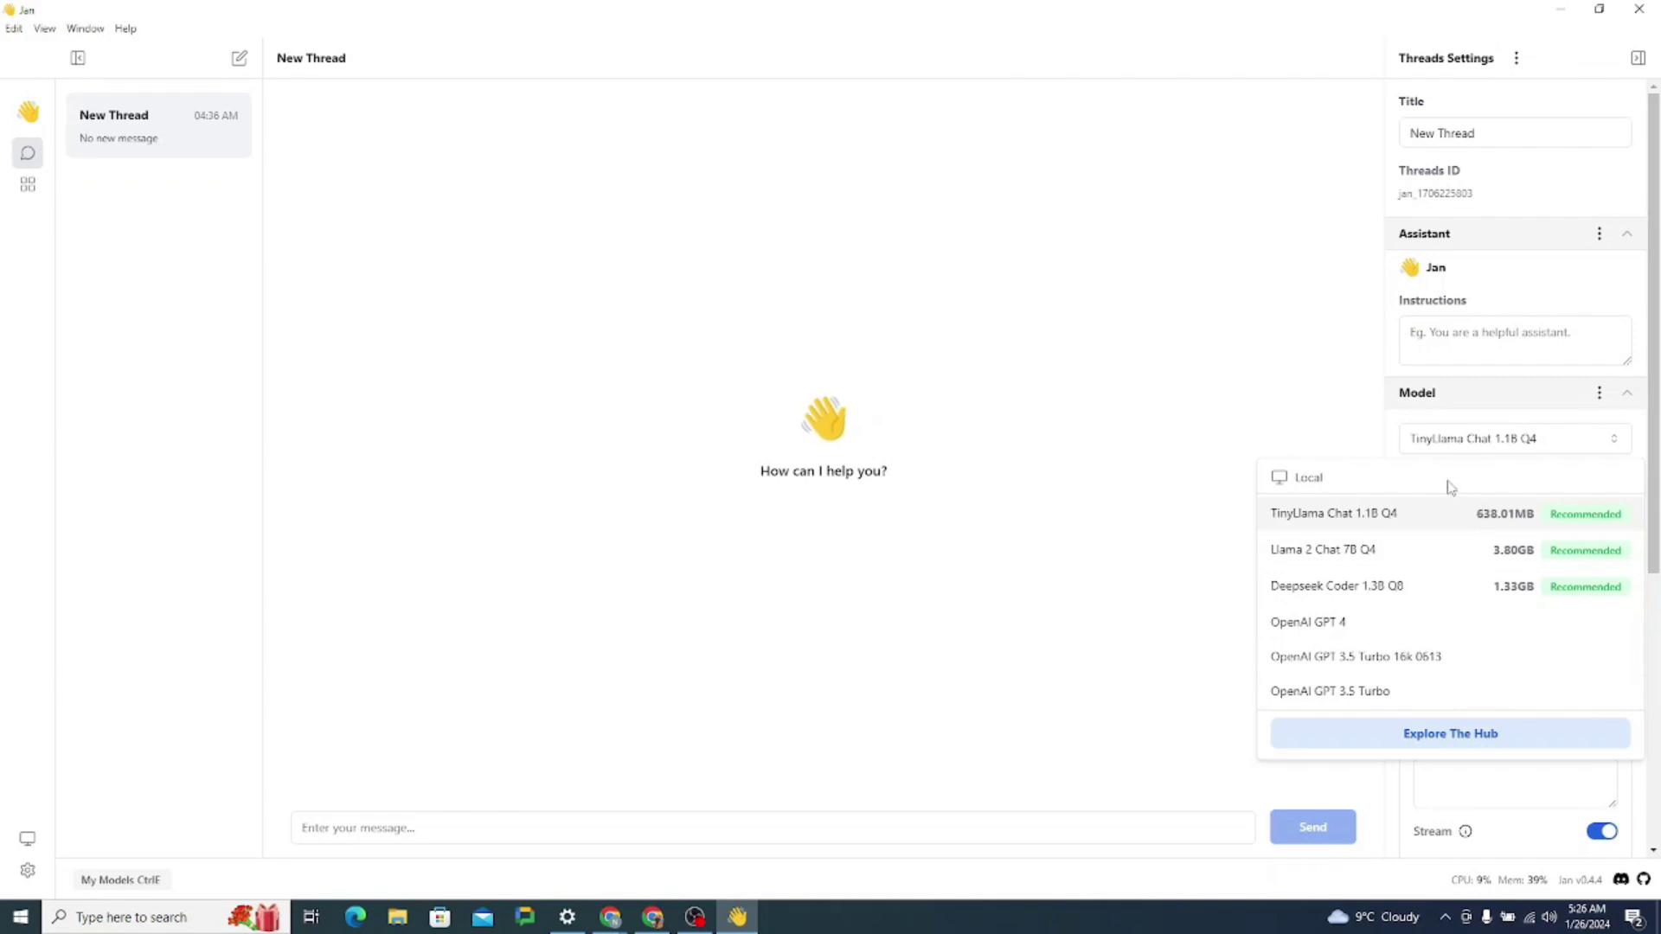
pyautogui.click(1286, 512)
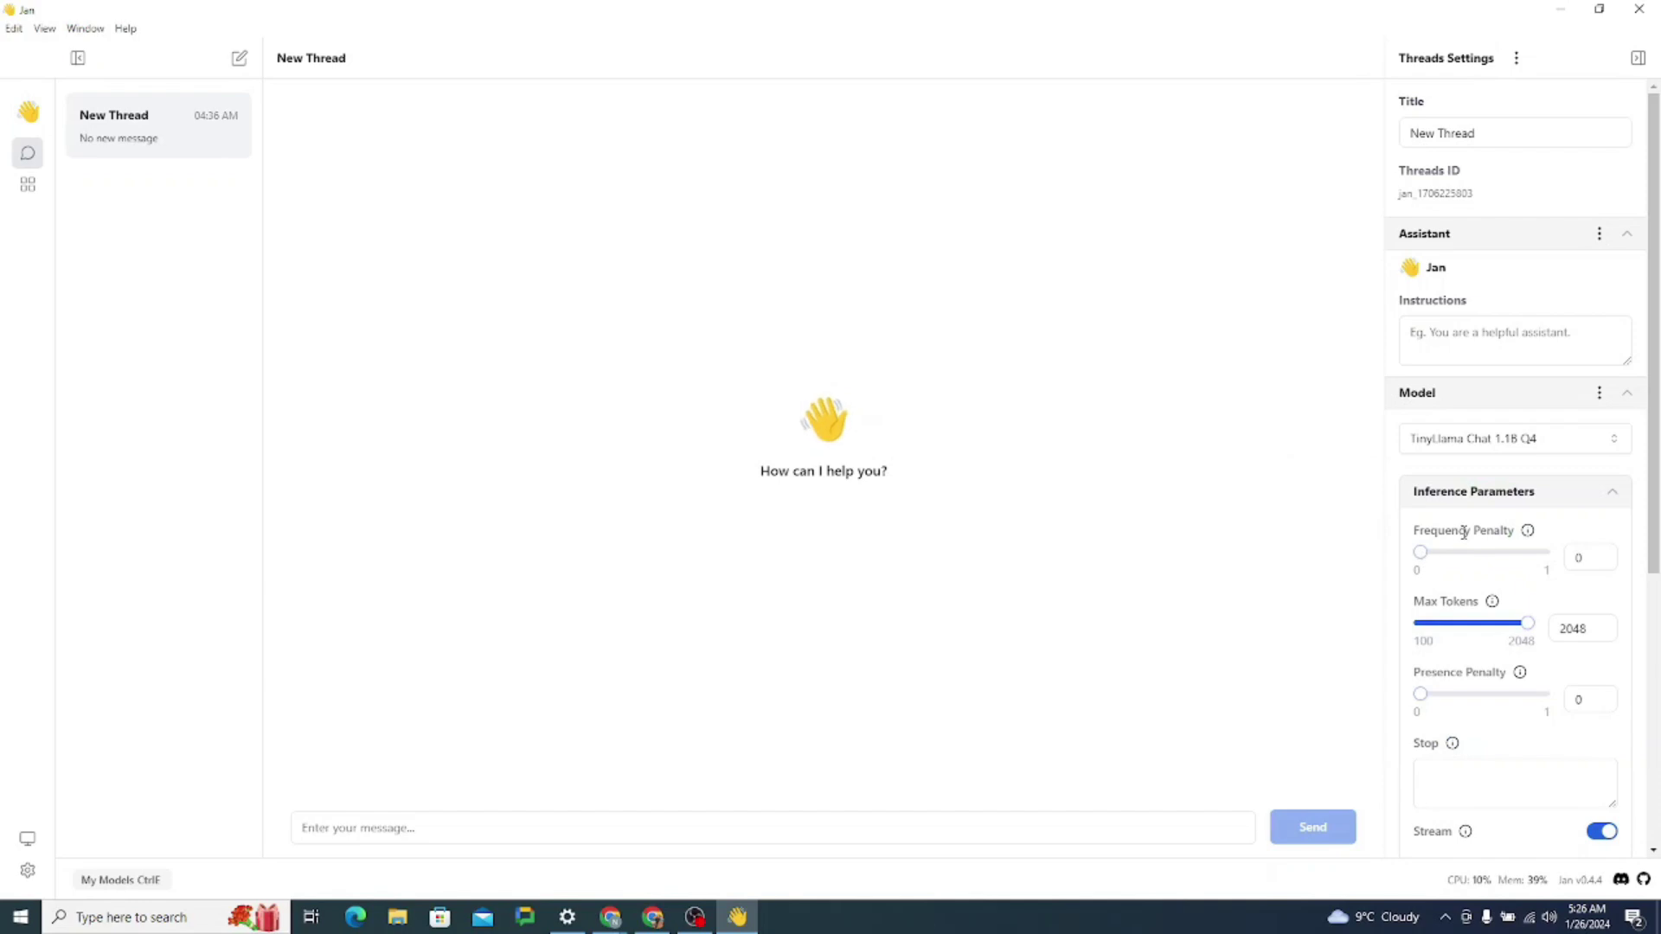
# Review the thread's inference, model and engine parameters, including the penalties, temperature, prompt template and context length
pyautogui.moveTo(1421, 552)
pyautogui.mouseDown()
pyautogui.moveTo(1479, 551)
pyautogui.moveTo(1394, 555)
pyautogui.mouseUp()
pyautogui.scroll(-1, 1445, 595)
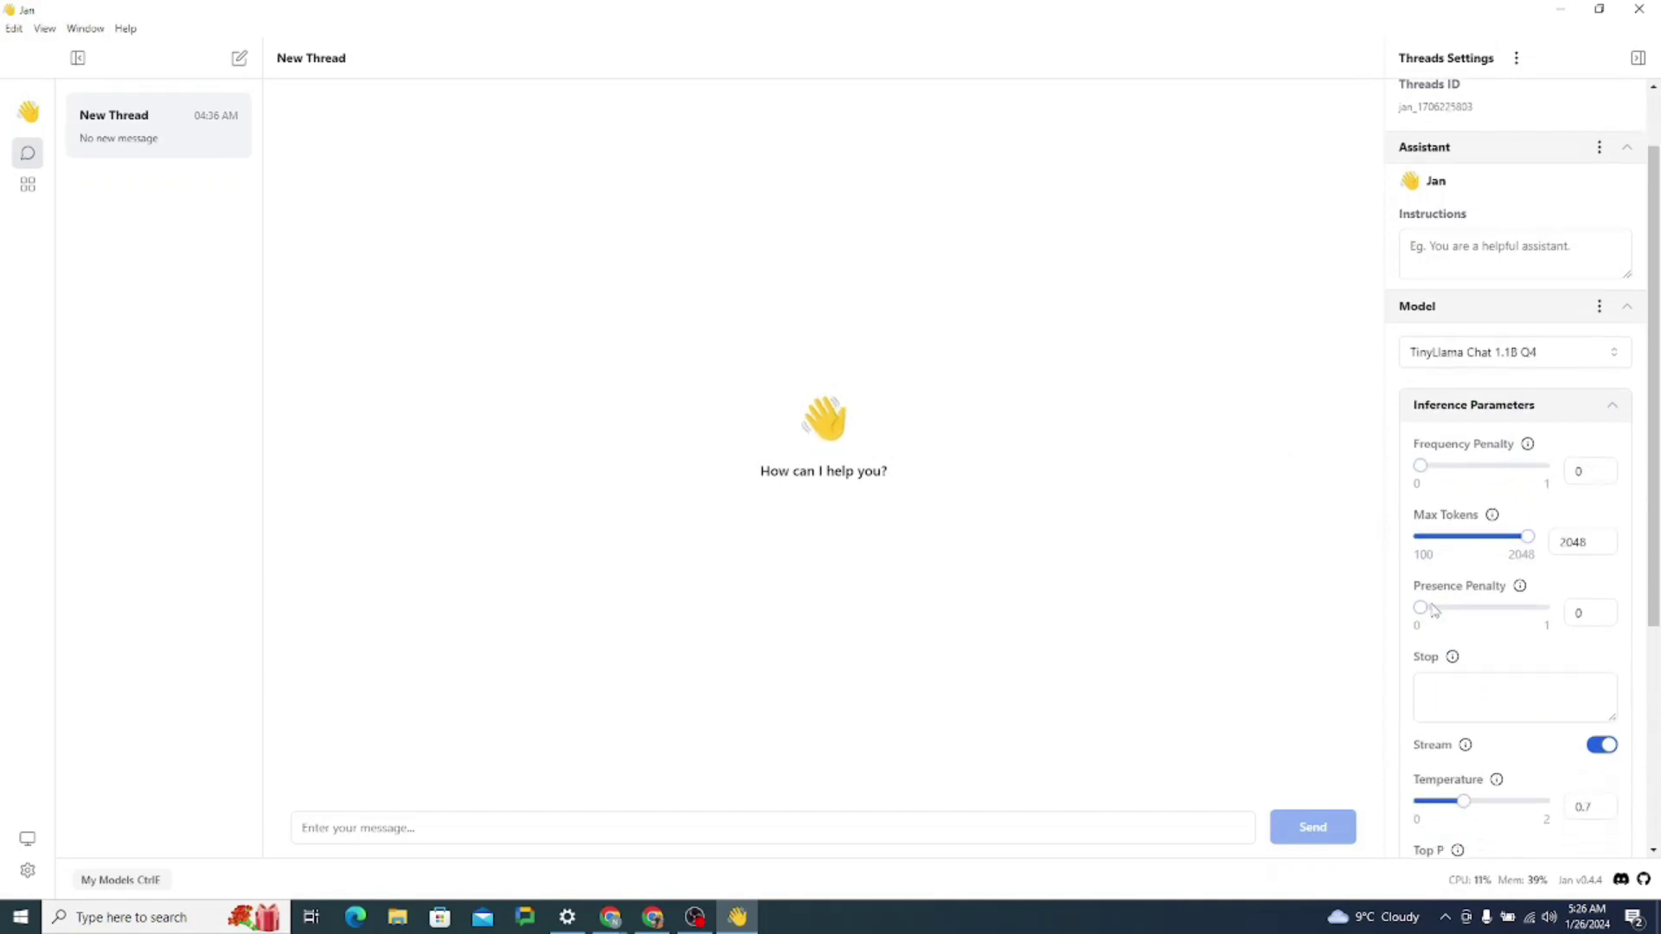
pyautogui.scroll(-1, 1440, 610)
pyautogui.scroll(-1, 1449, 614)
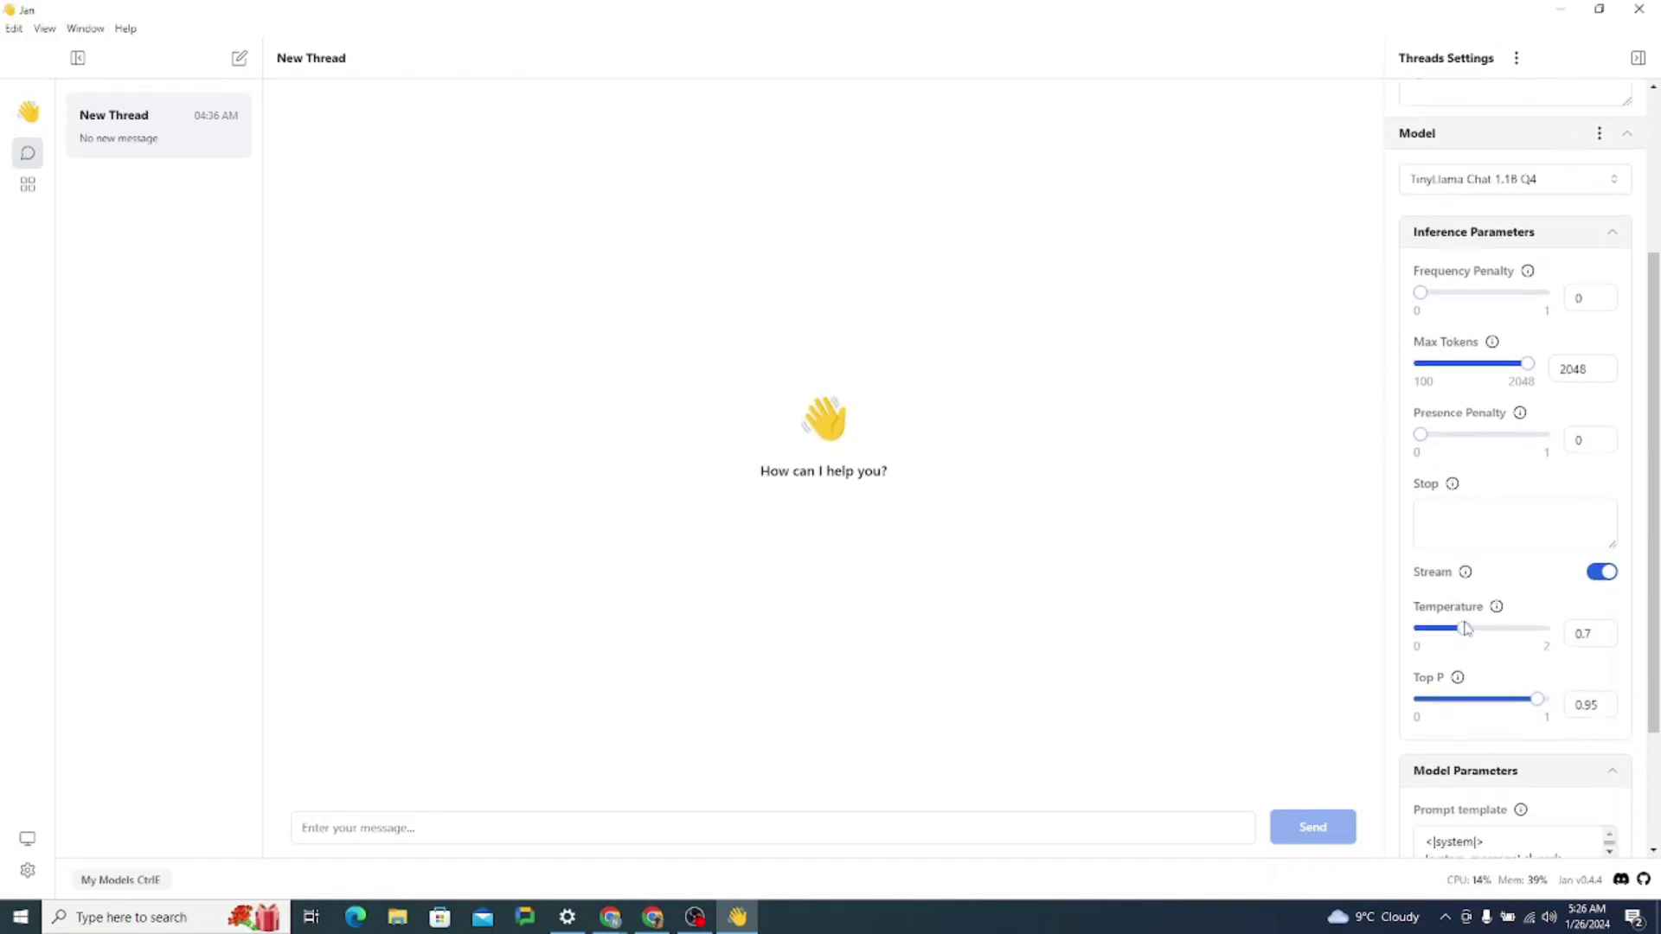
pyautogui.scroll(-2, 1464, 628)
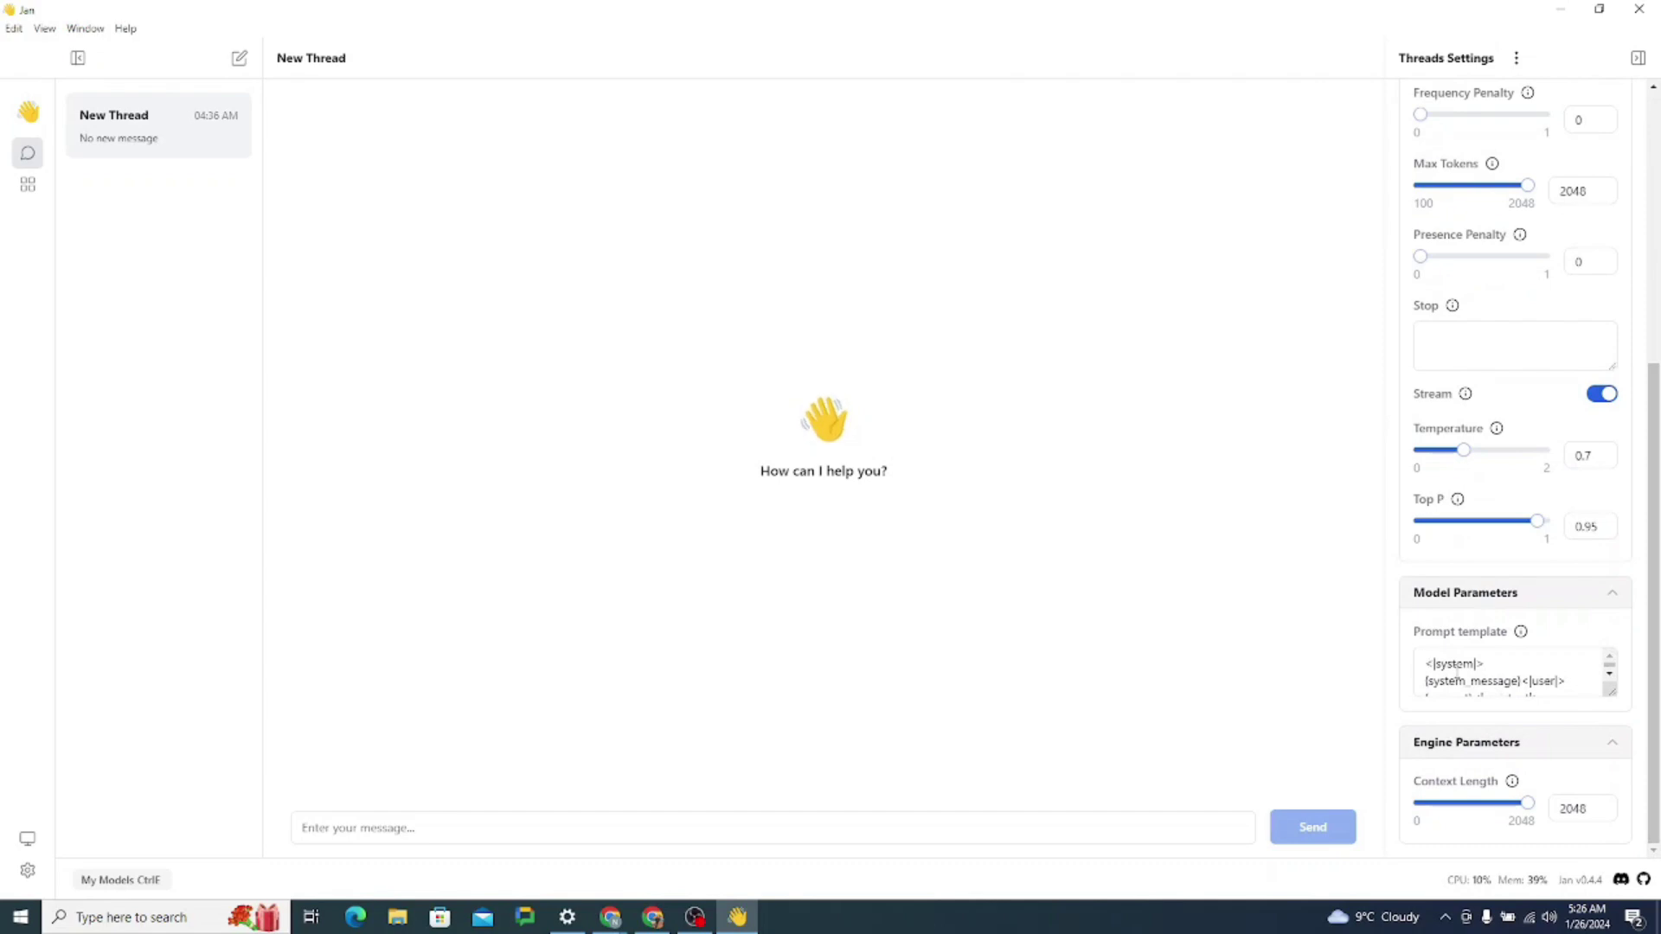
pyautogui.scroll(-1, 1462, 673)
pyautogui.scroll(1, 1466, 675)
pyautogui.scroll(-1, 1468, 677)
pyautogui.scroll(1, 1449, 680)
pyautogui.scroll(-1, 1446, 685)
pyautogui.scroll(1, 1436, 644)
pyautogui.scroll(-1, 1433, 643)
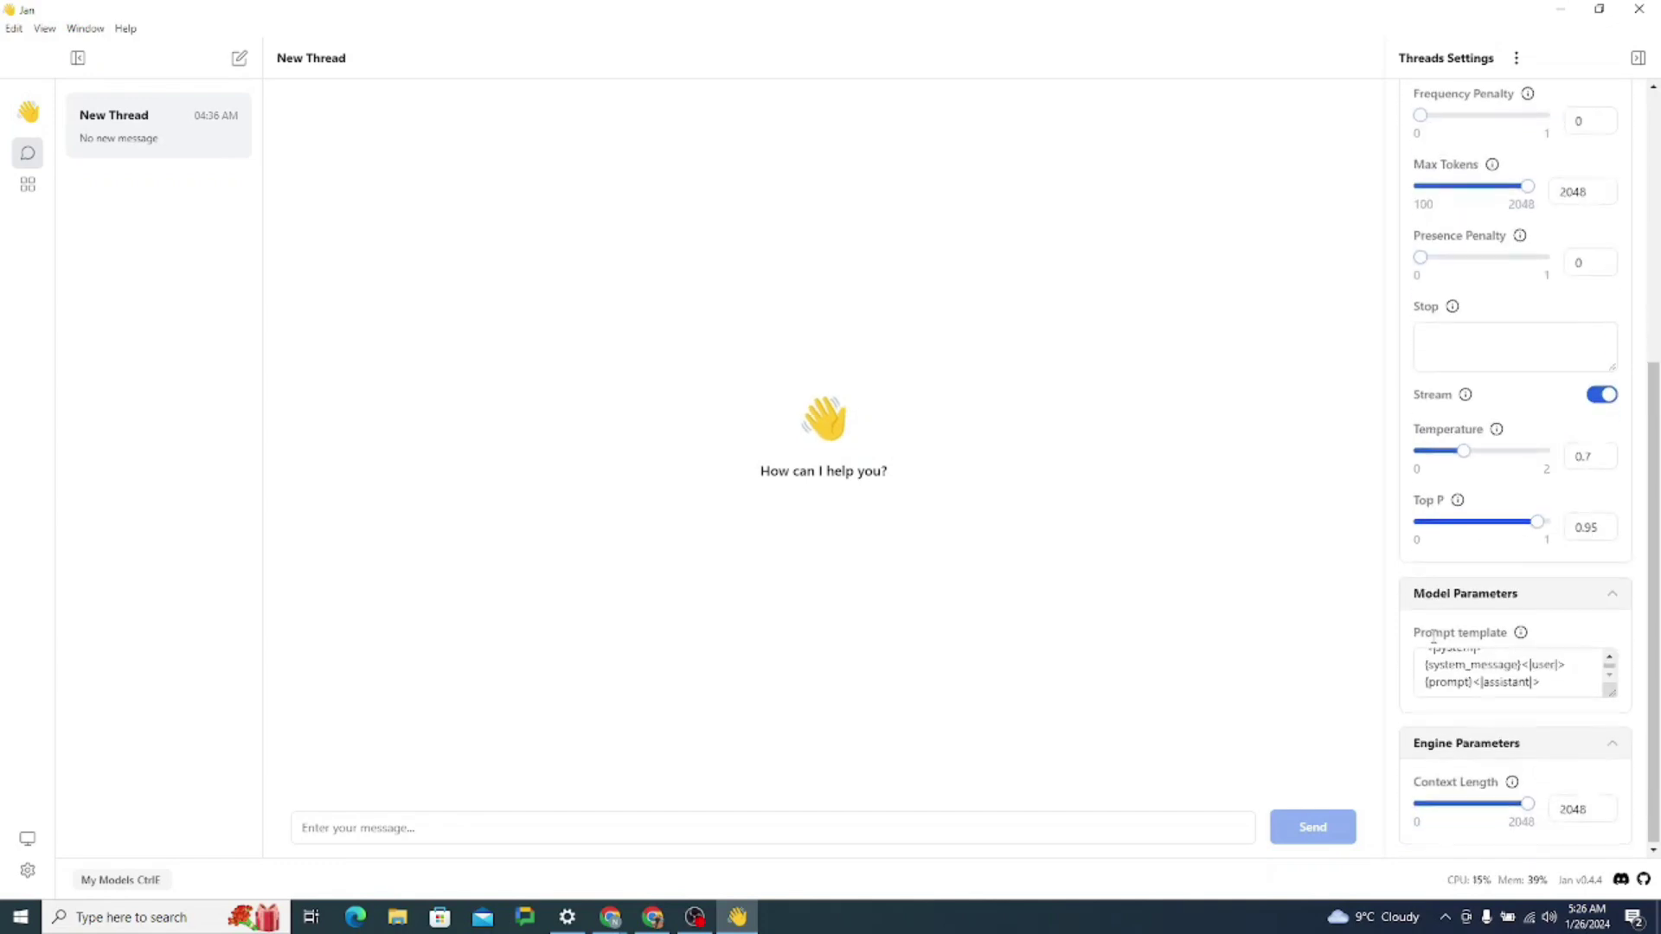
pyautogui.scroll(5, 1433, 643)
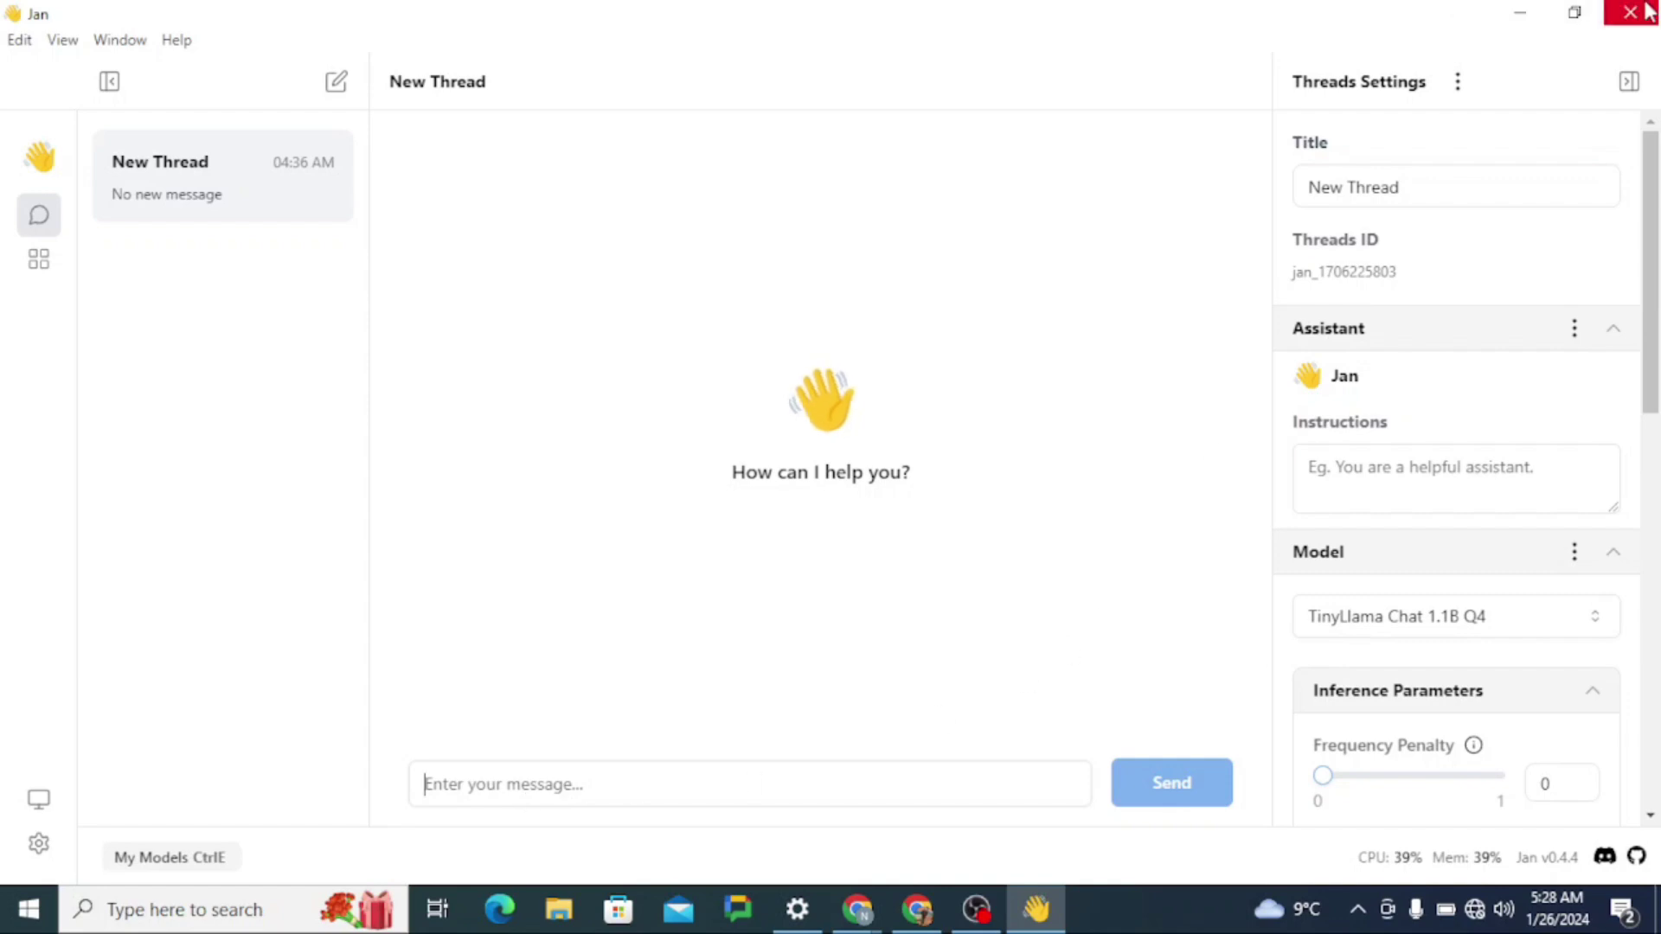
# Ask TinyLlama "What is Generative AI?" in the thread and look over its answer
pyautogui.write('What is Generative AI?')
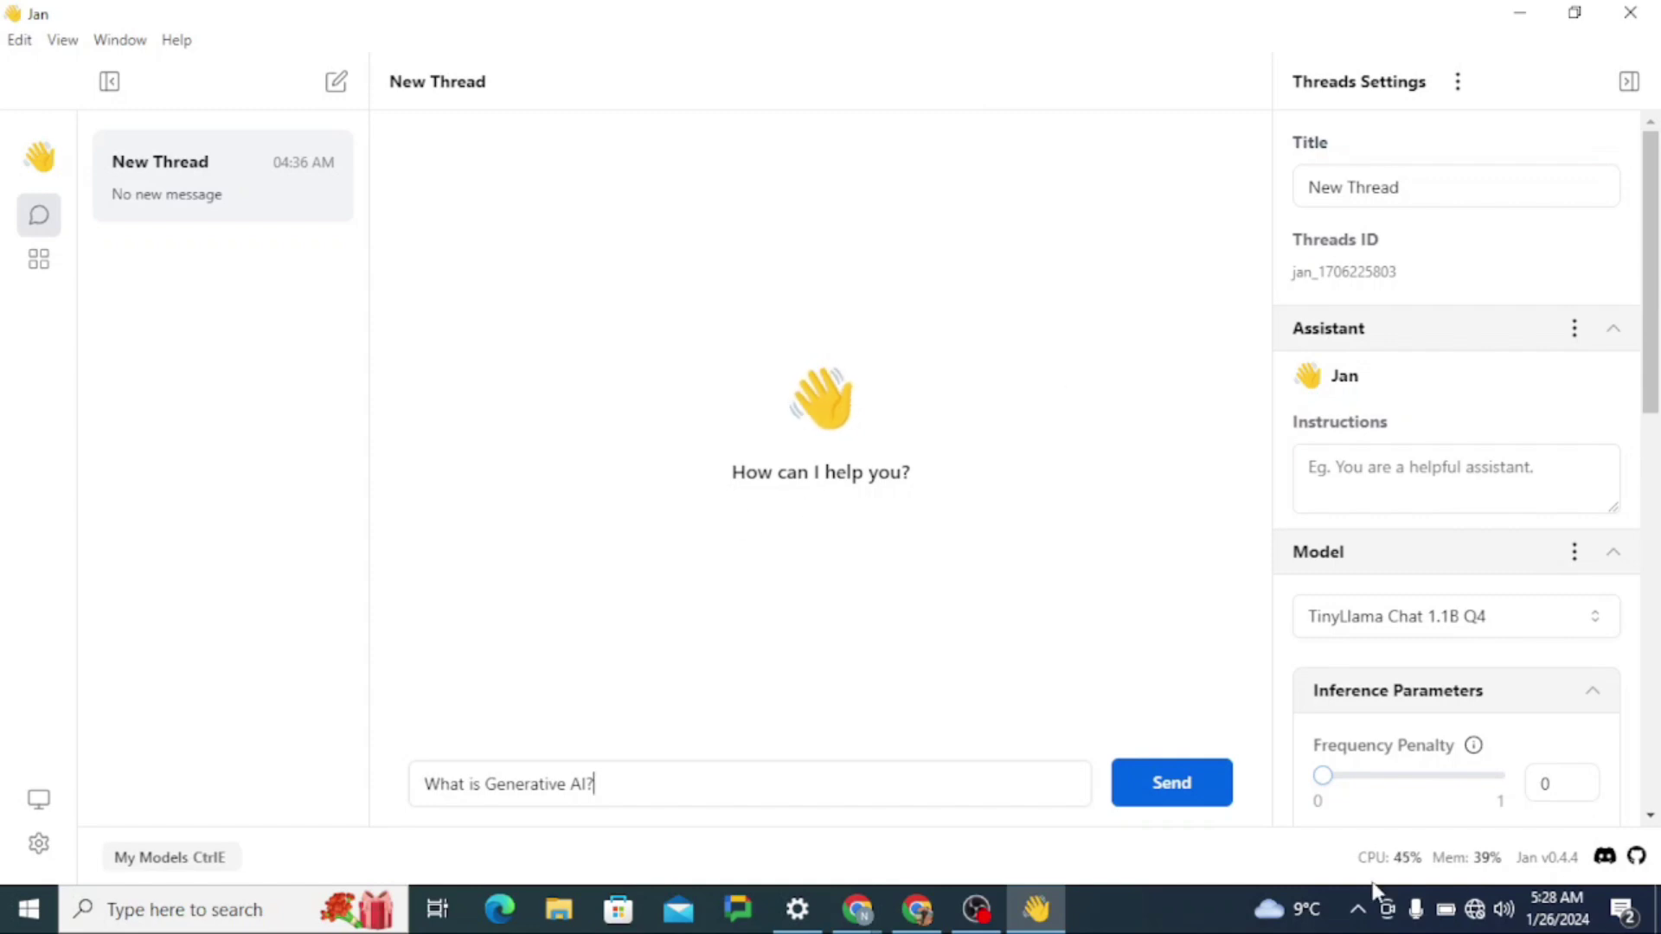
pyautogui.click(1182, 786)
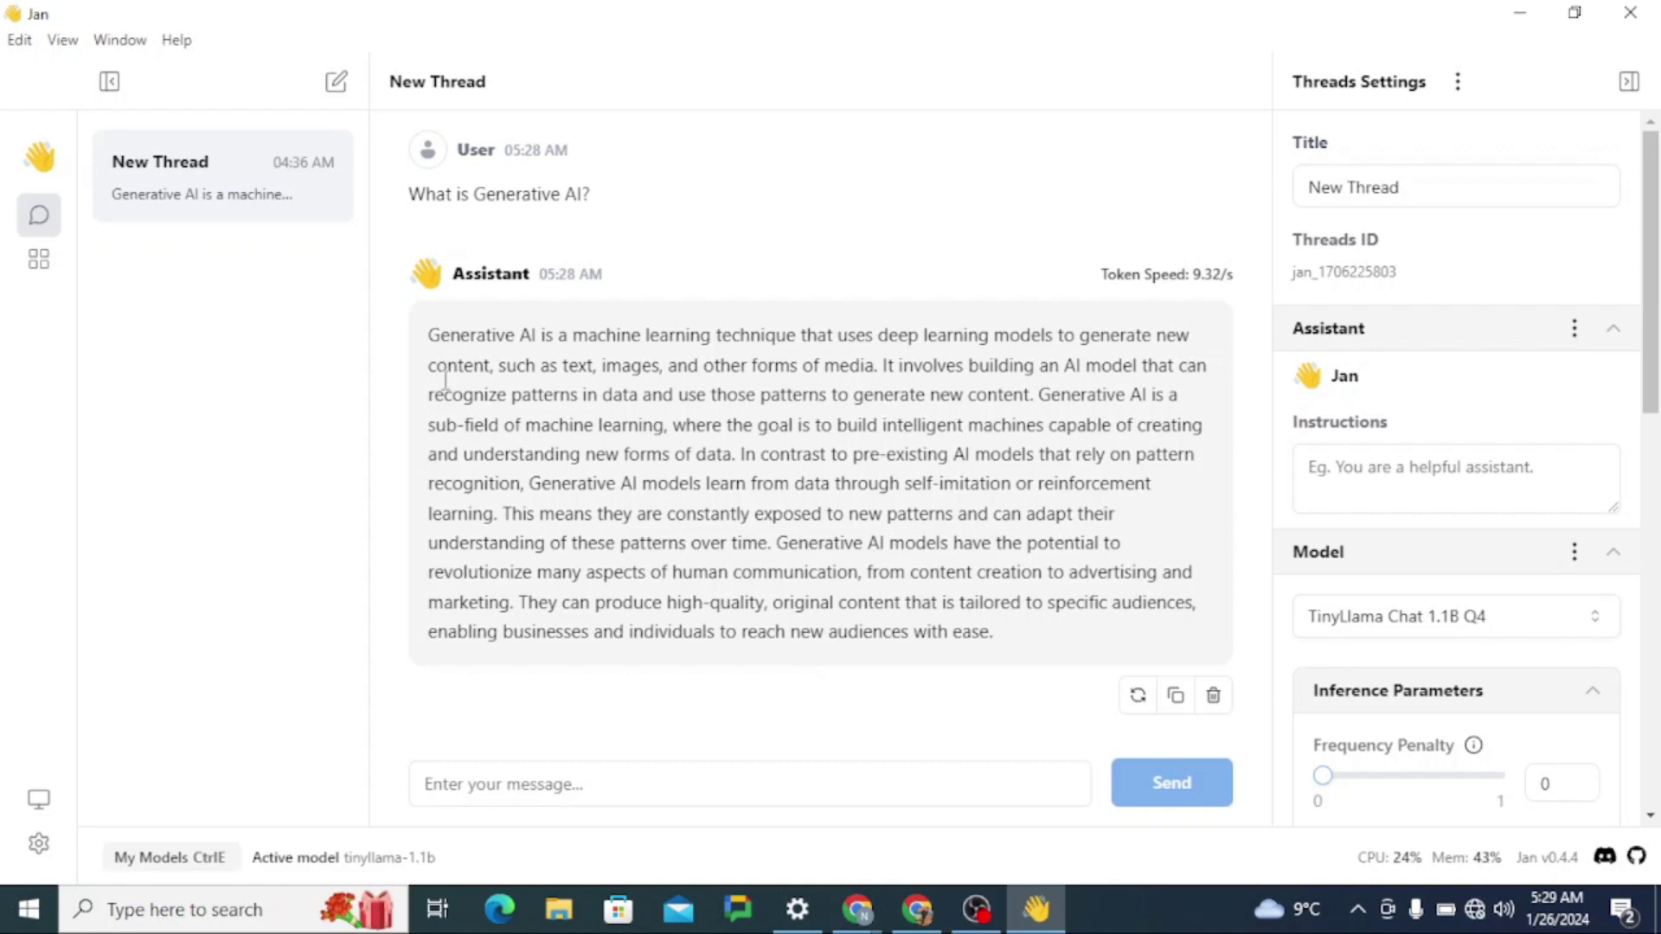
pyautogui.moveTo(427, 335); pyautogui.dragTo(991, 638)
pyautogui.click(872, 718)
# Switch the thread's model to Llama 2 Chat 7B Q4 and send it the same question, "What is Generative AI?"
pyautogui.click(1377, 640)
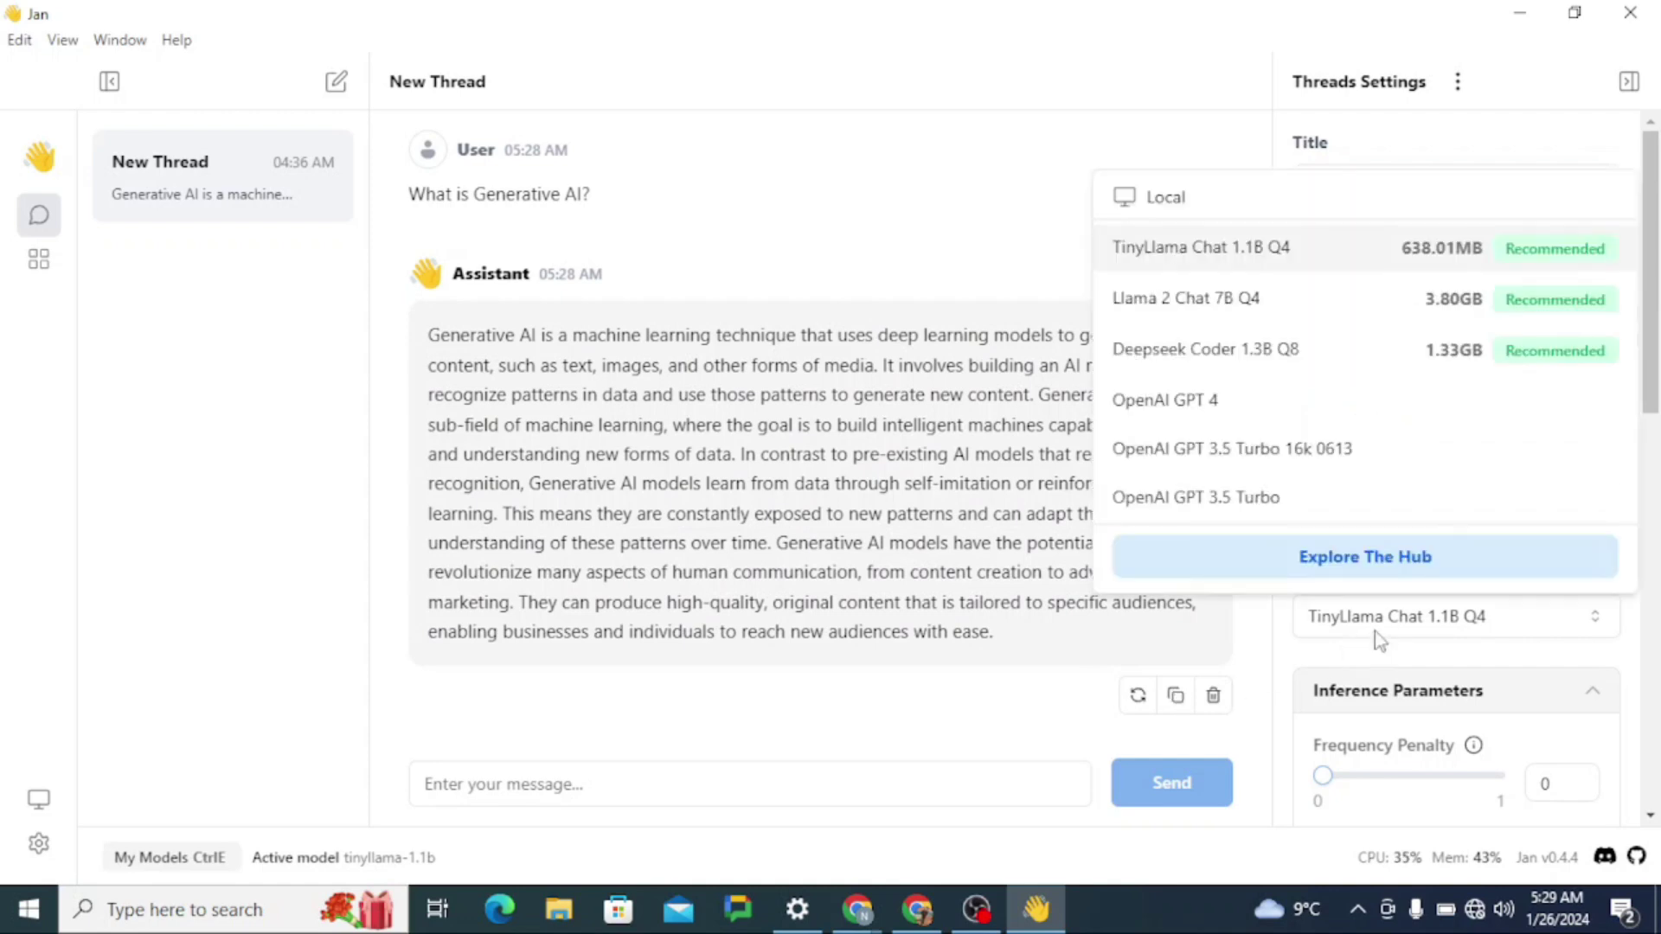
pyautogui.click(1254, 320)
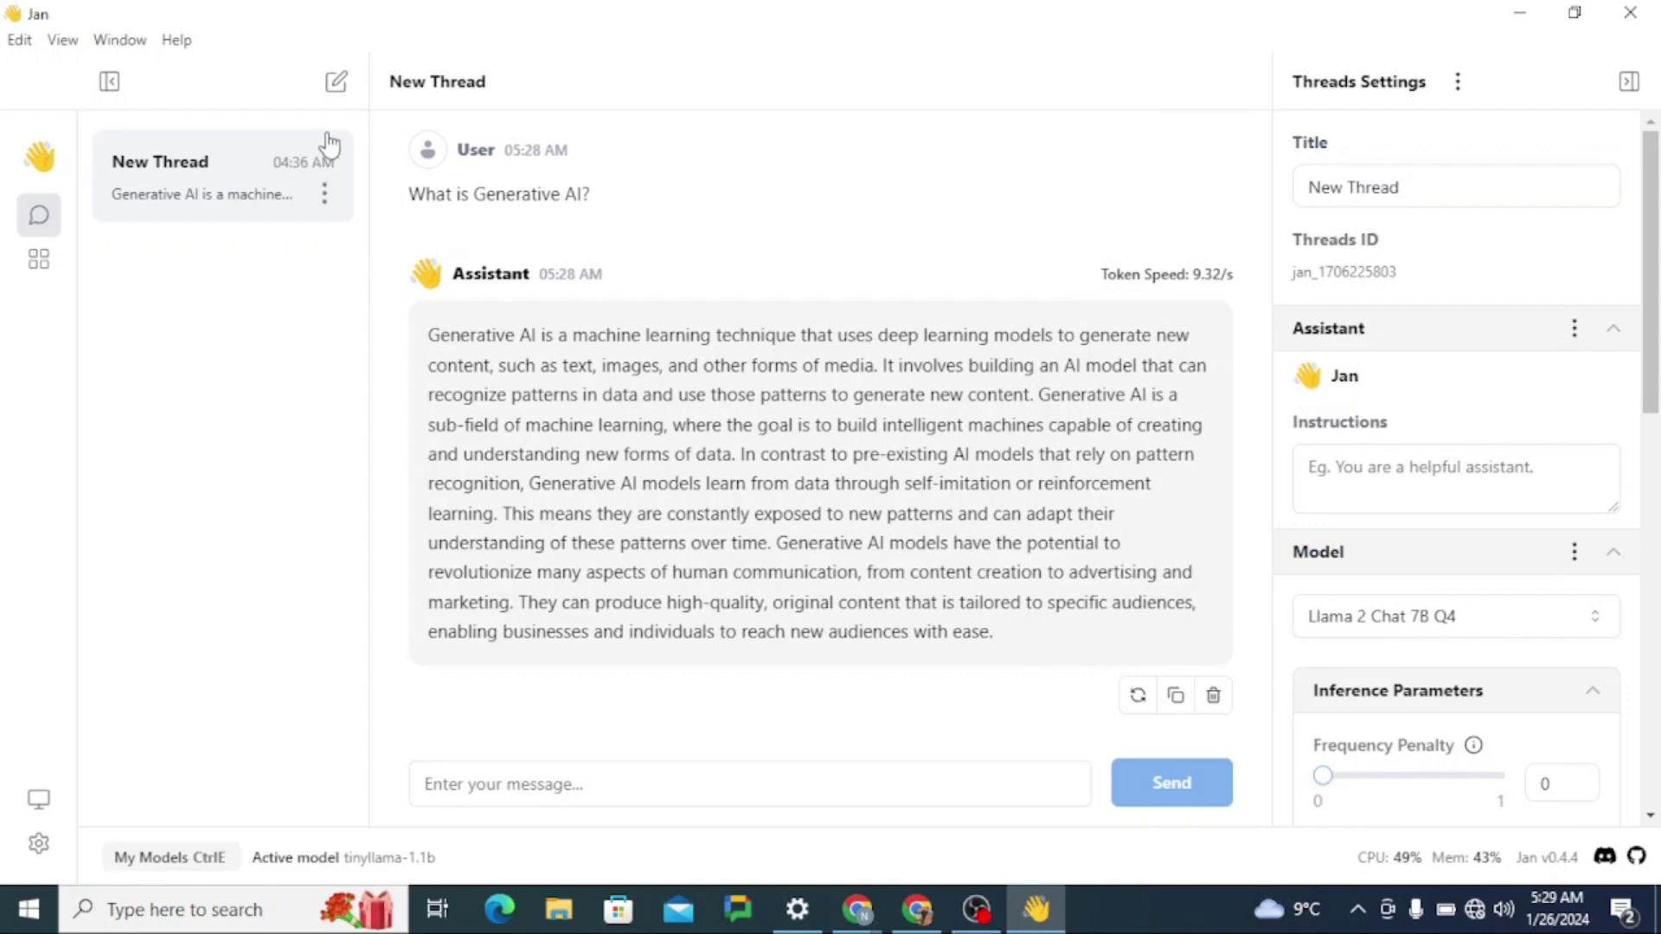
pyautogui.tripleClick(534, 196)
pyautogui.hotkey('ctrl', 'c')
pyautogui.click(669, 746)
pyautogui.hotkey('ctrl', 'v')
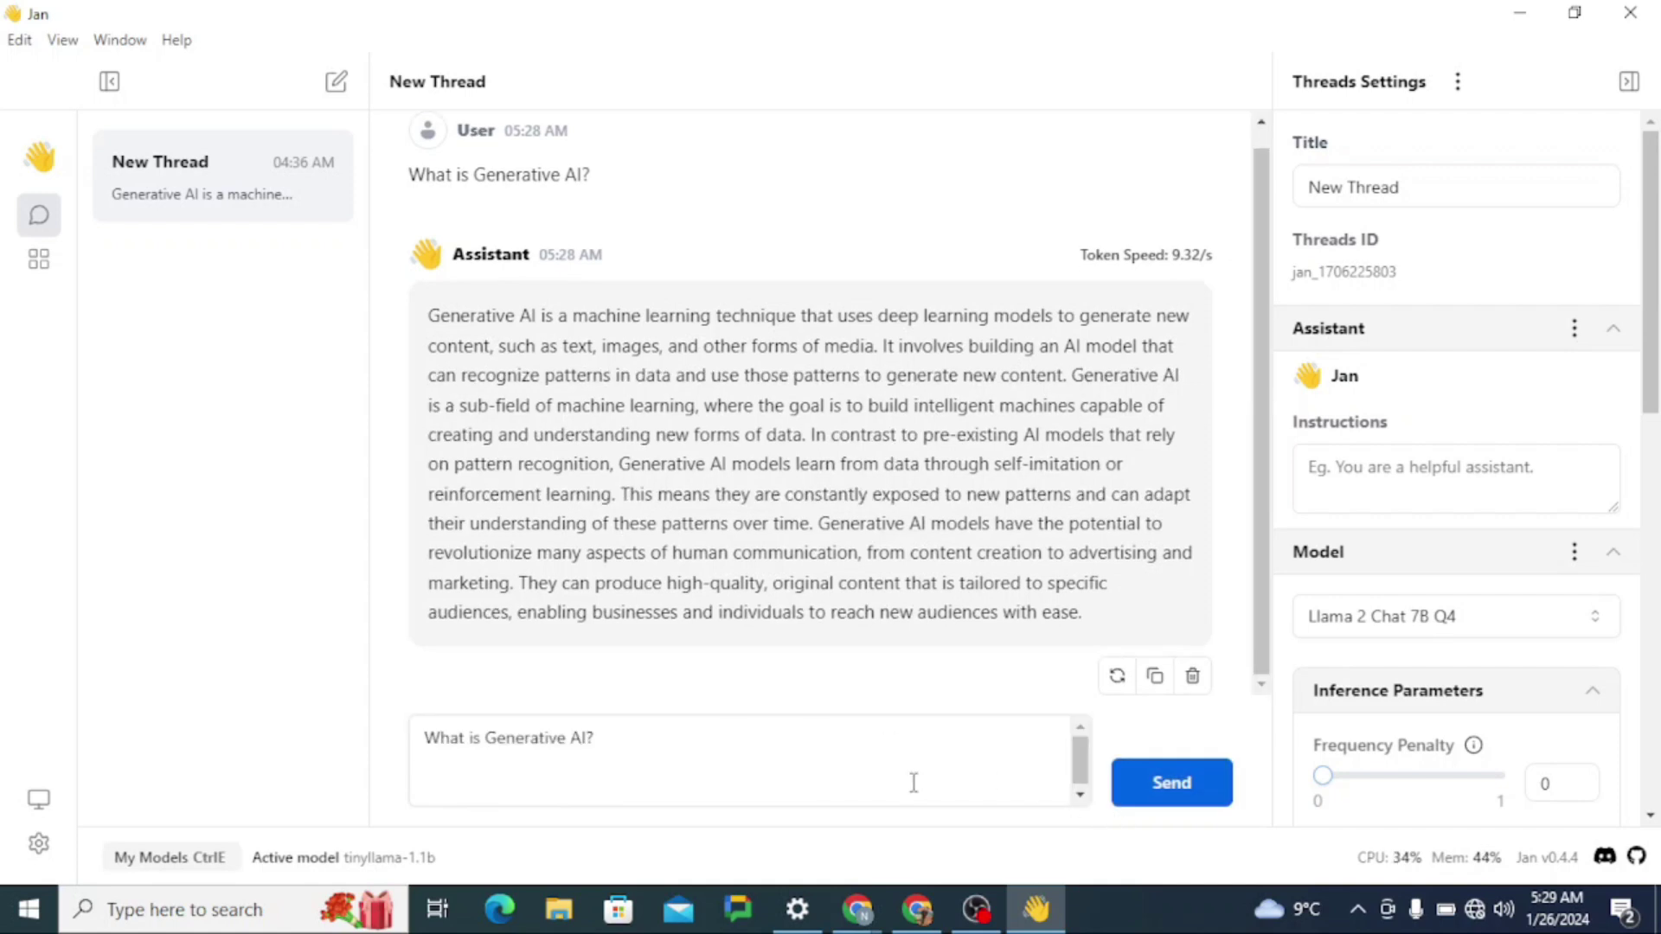
pyautogui.press('BackSpace')
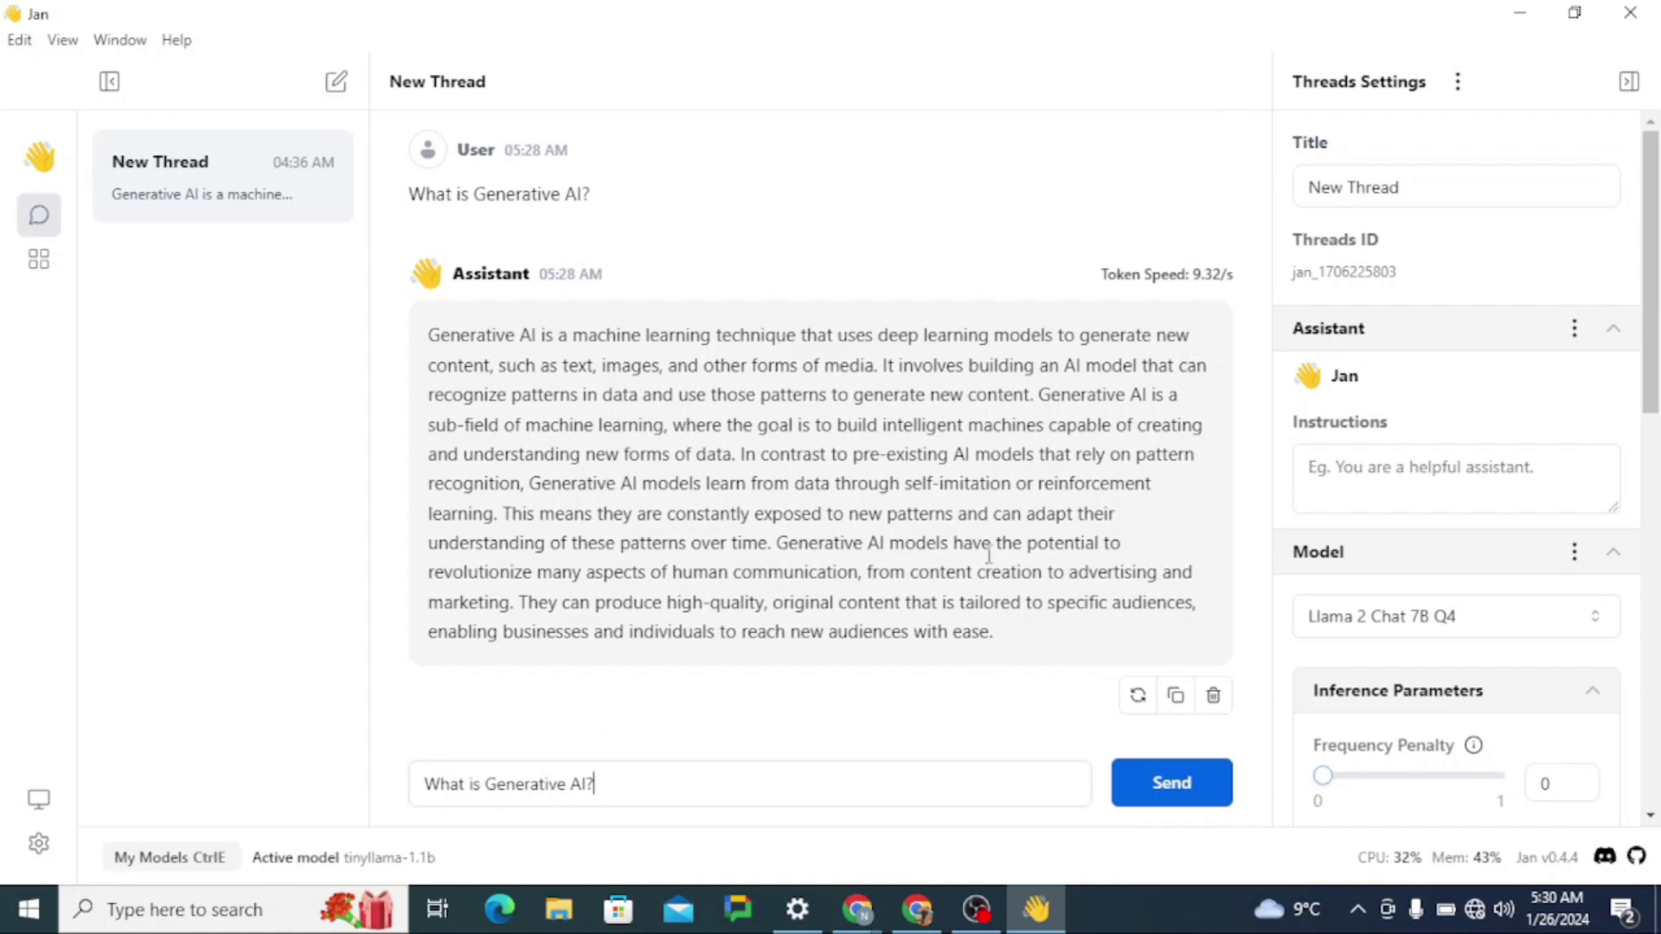
pyautogui.click(1122, 783)
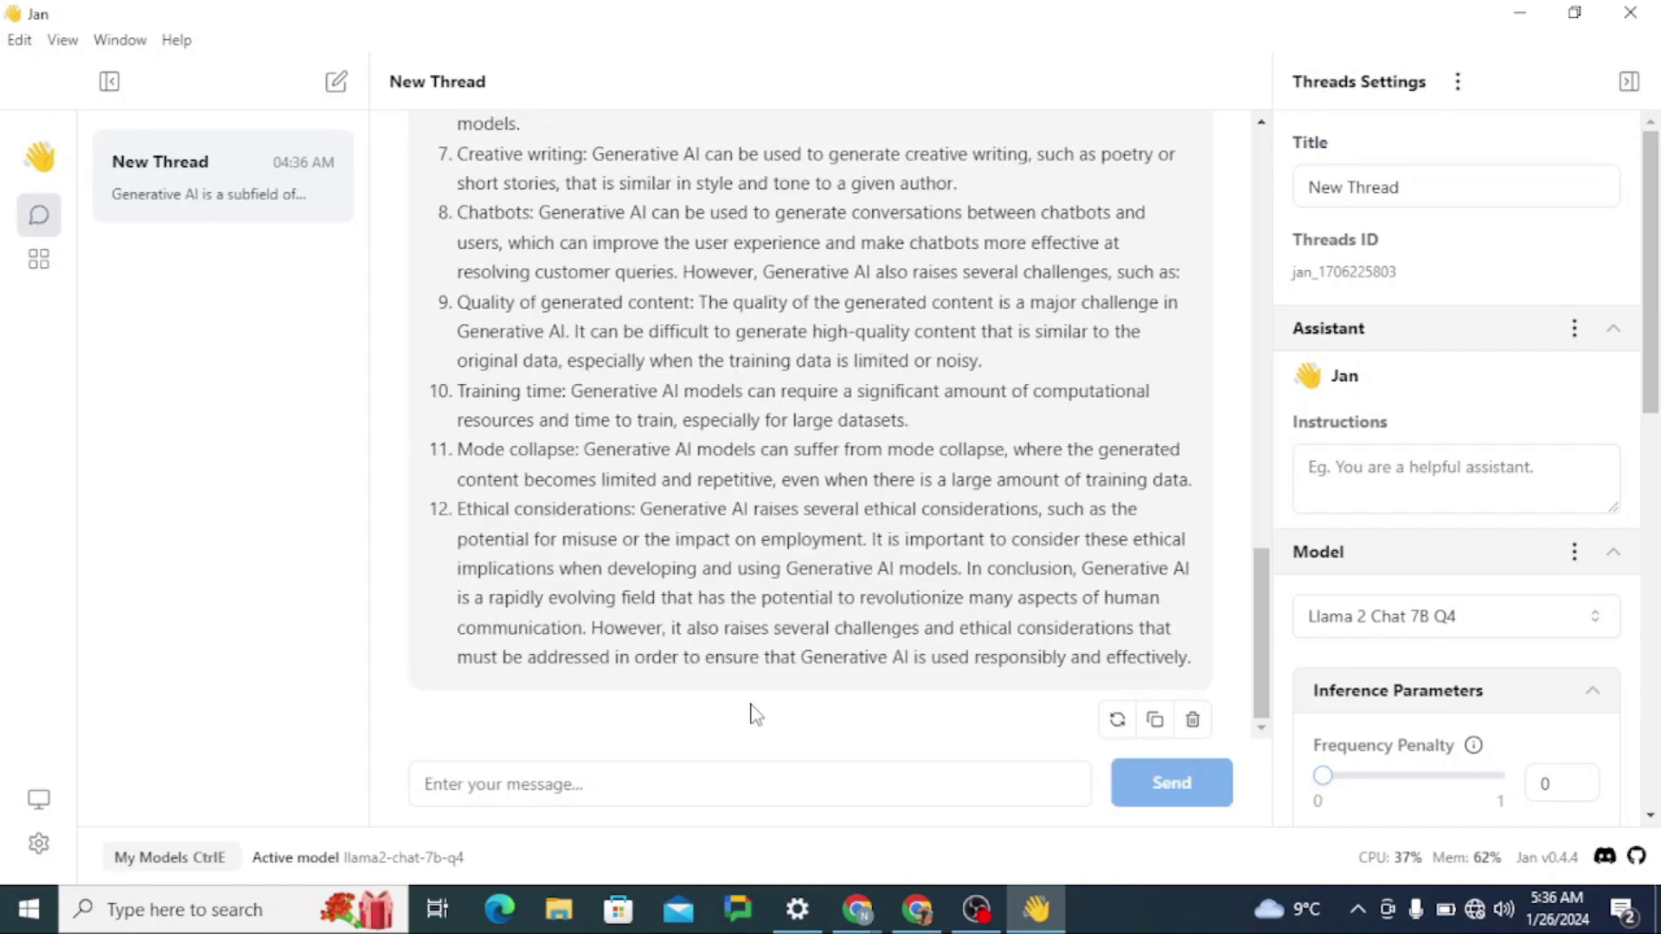
# Compare the Llama 2 answer with the earlier TinyLlama answer in the thread
pyautogui.scroll(15, 751, 709)
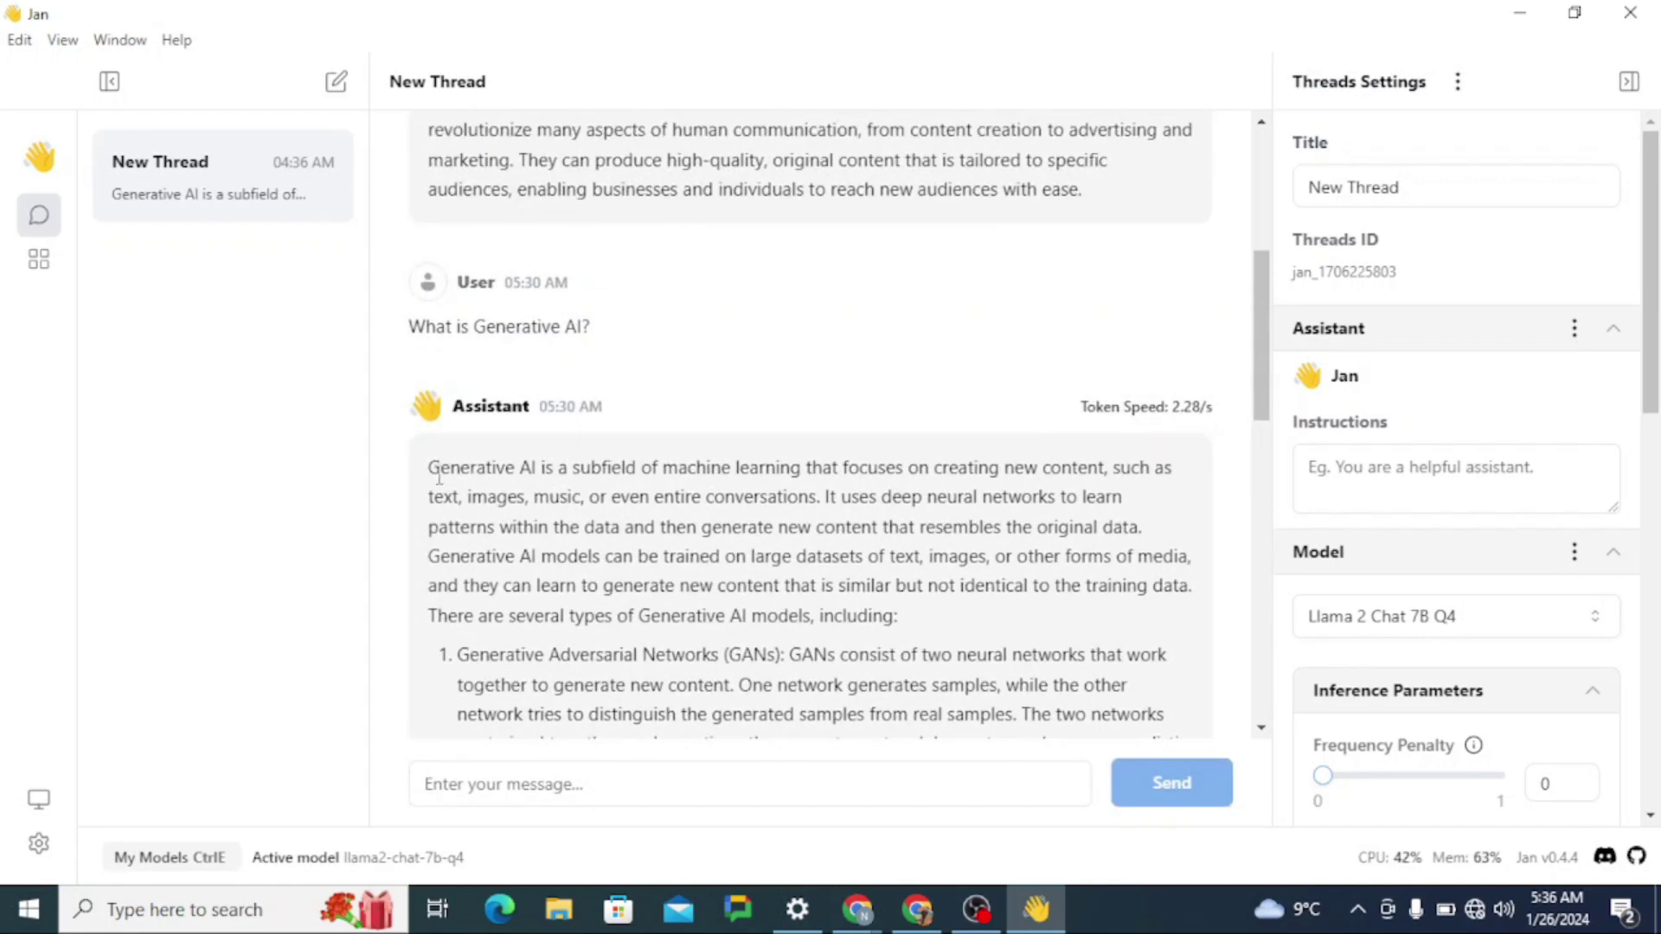
pyautogui.moveTo(438, 477); pyautogui.dragTo(659, 715)
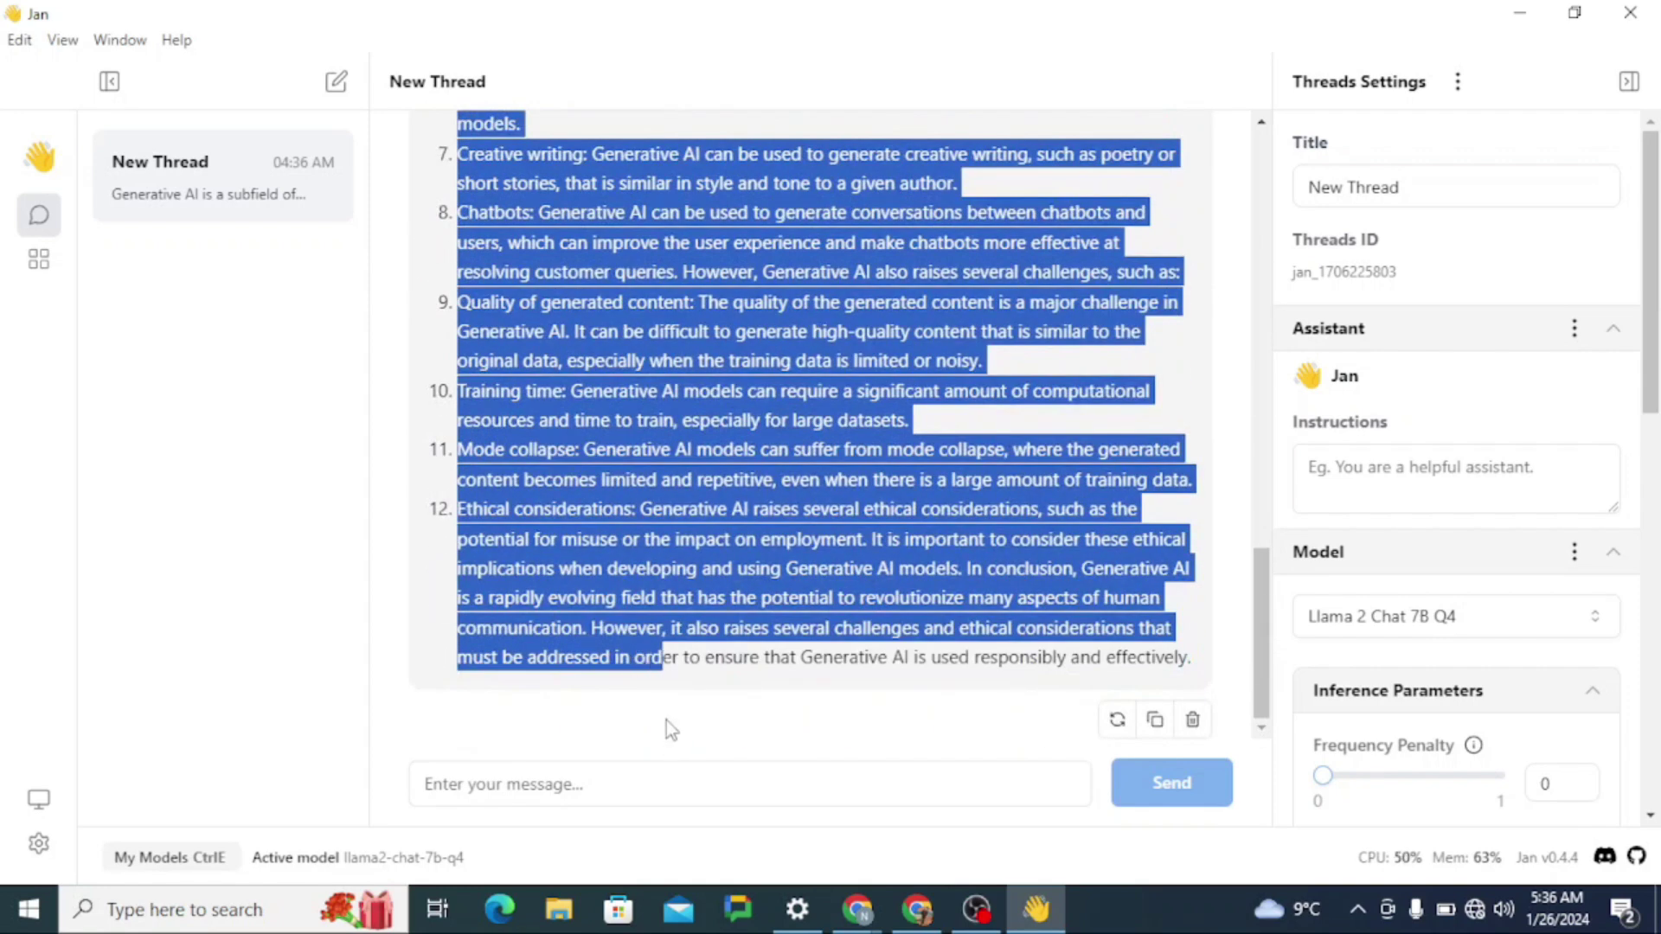
pyautogui.scroll(10, 666, 714)
pyautogui.click(605, 653)
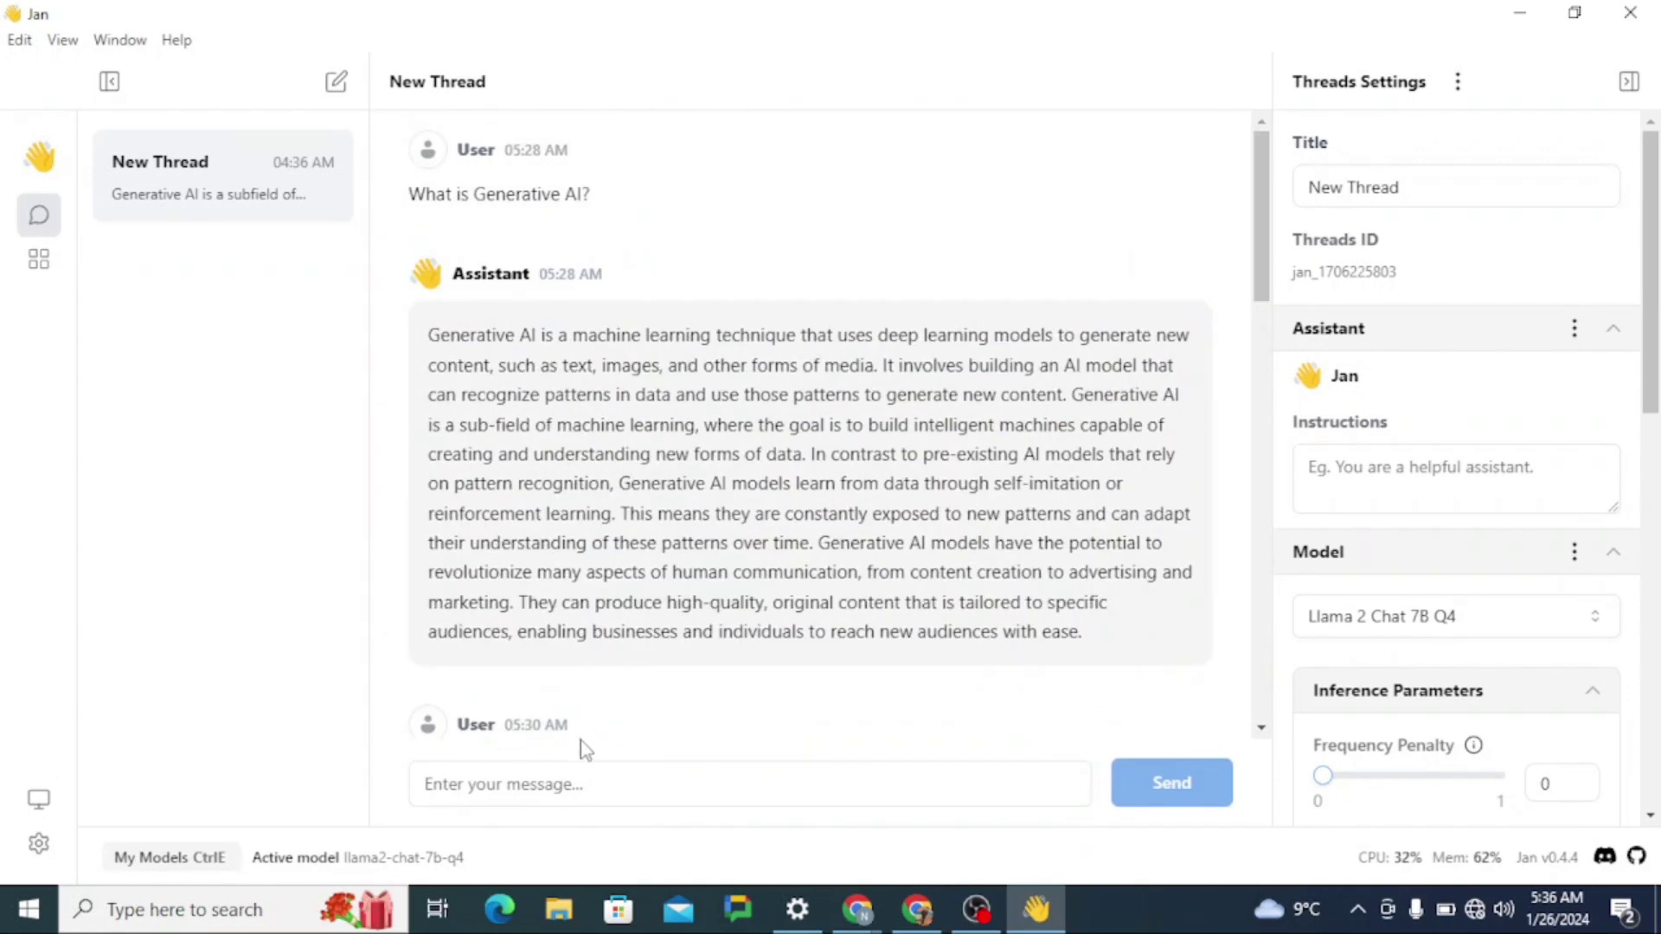
pyautogui.moveTo(429, 336); pyautogui.dragTo(951, 671)
pyautogui.scroll(-14, 669, 619)
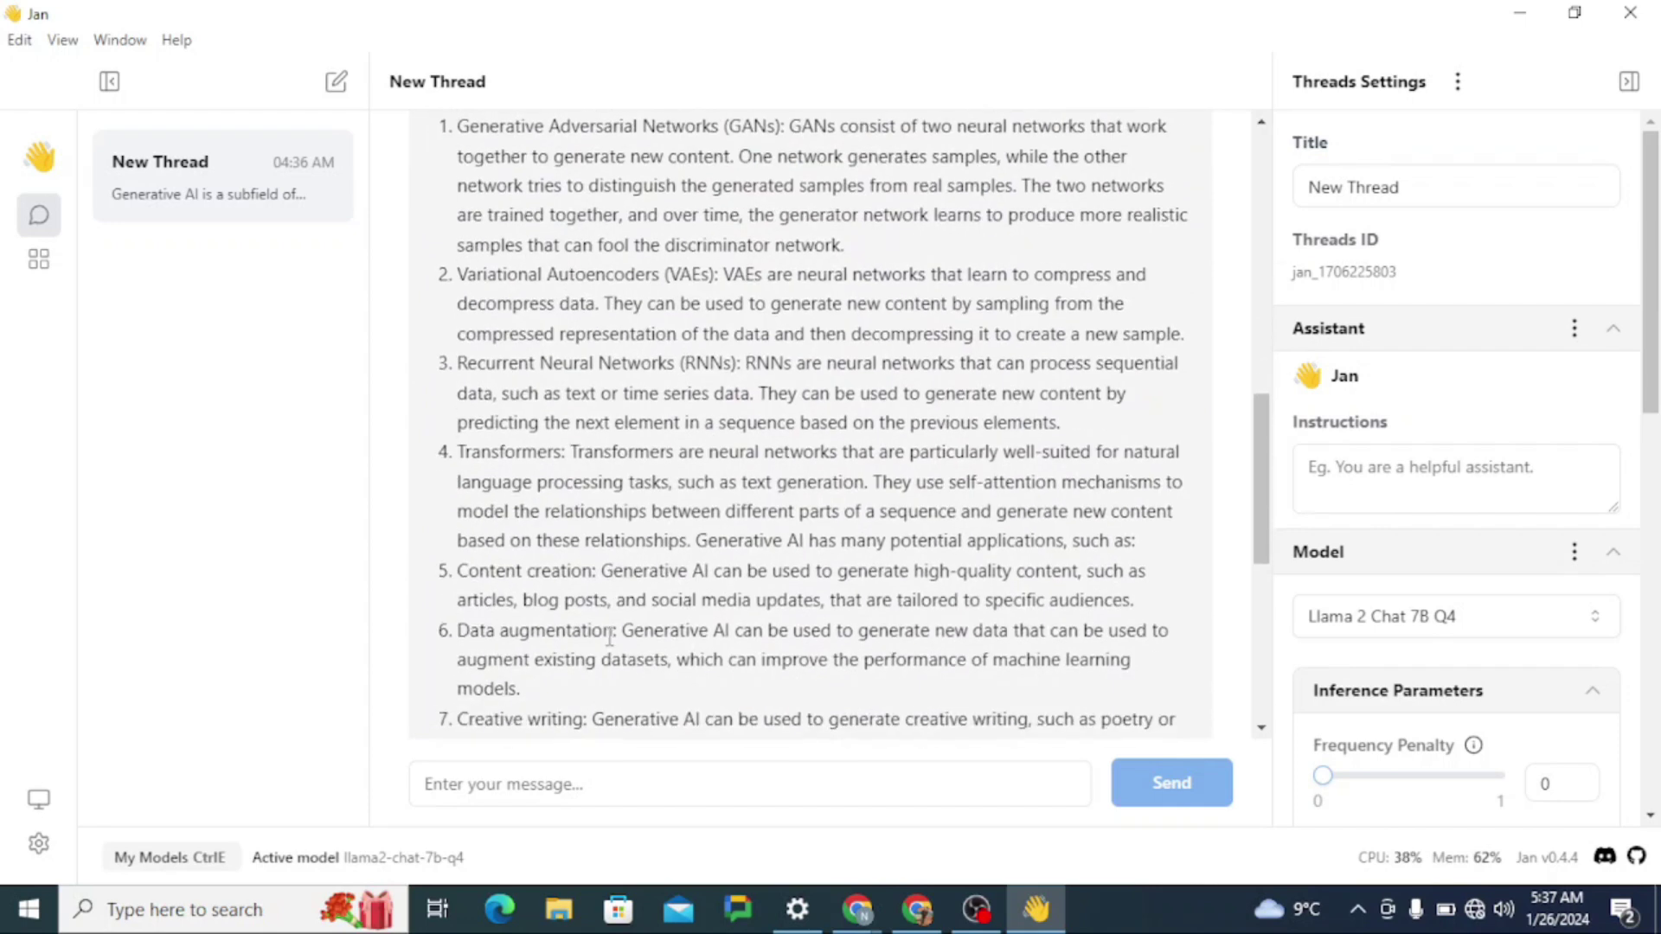
# Read through the Llama 2 answer, from the list of generative model types to the applications, challenges and conclusion
pyautogui.scroll(3, 610, 639)
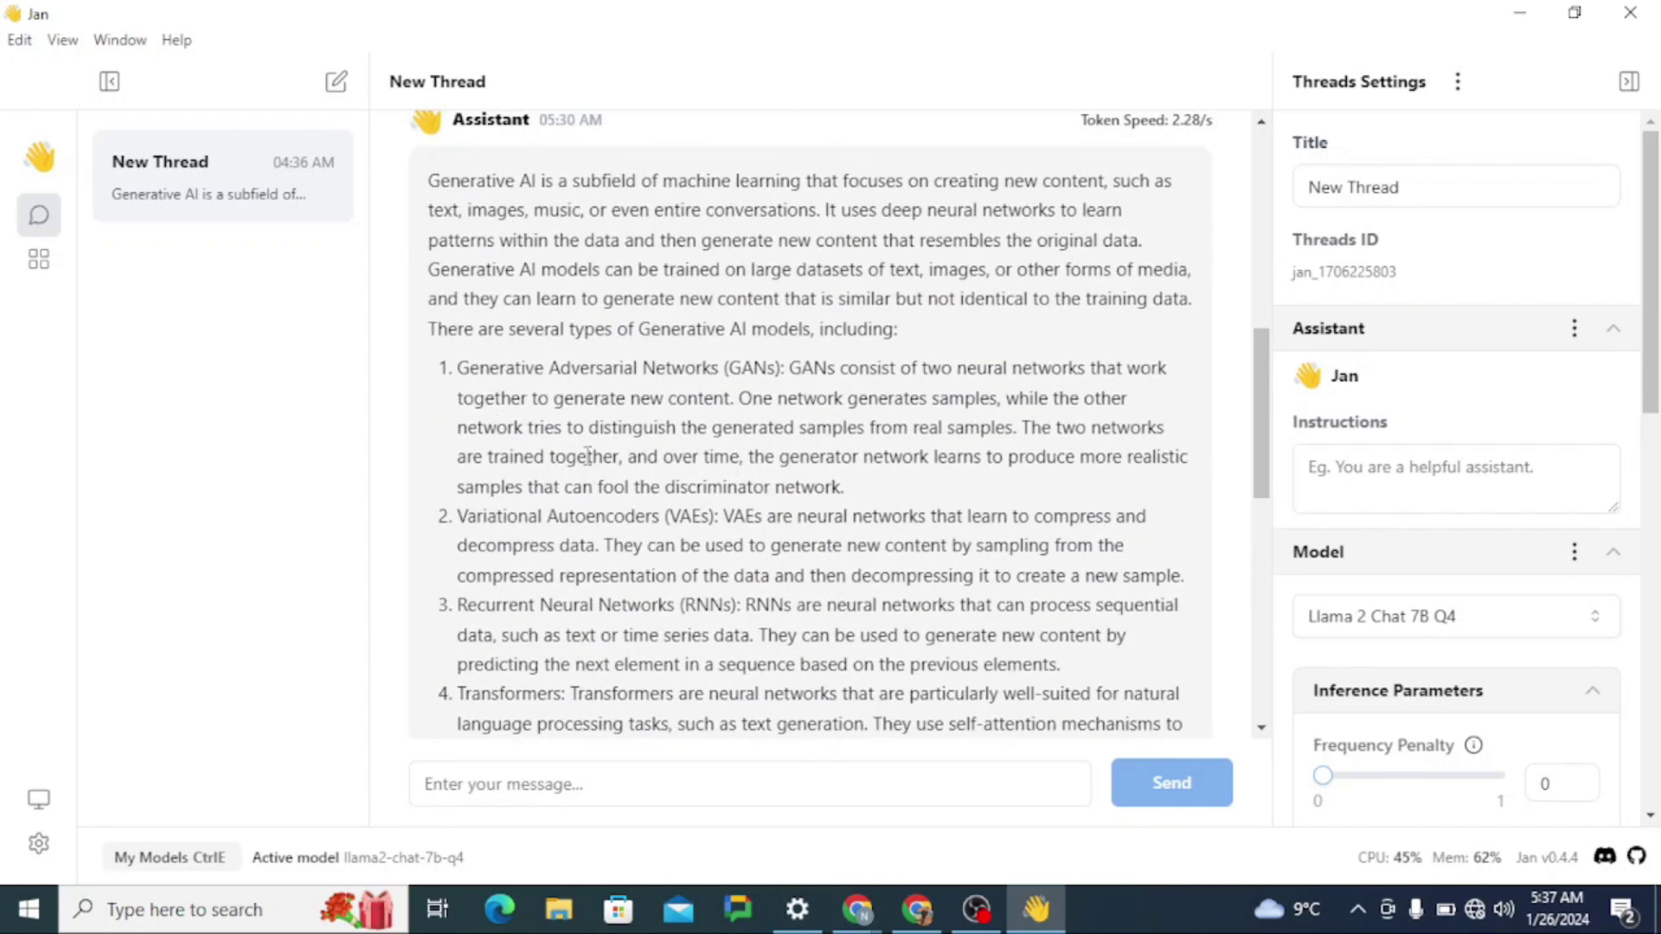
pyautogui.moveTo(464, 367); pyautogui.dragTo(853, 212)
pyautogui.scroll(5, 882, 395)
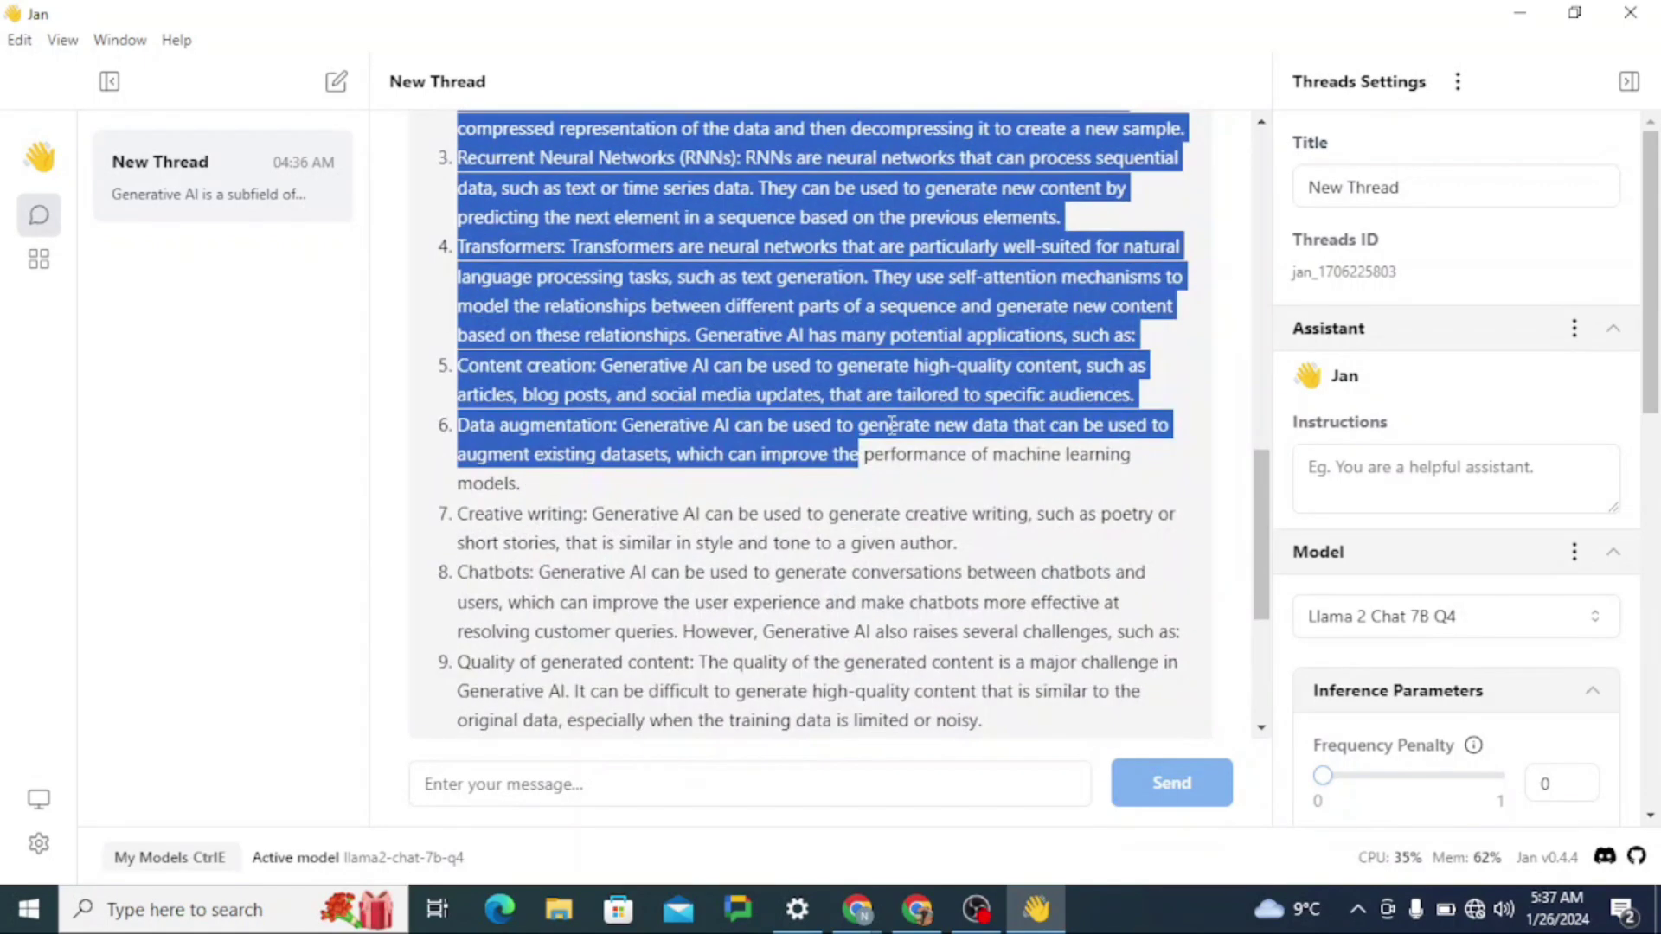
pyautogui.click(903, 545)
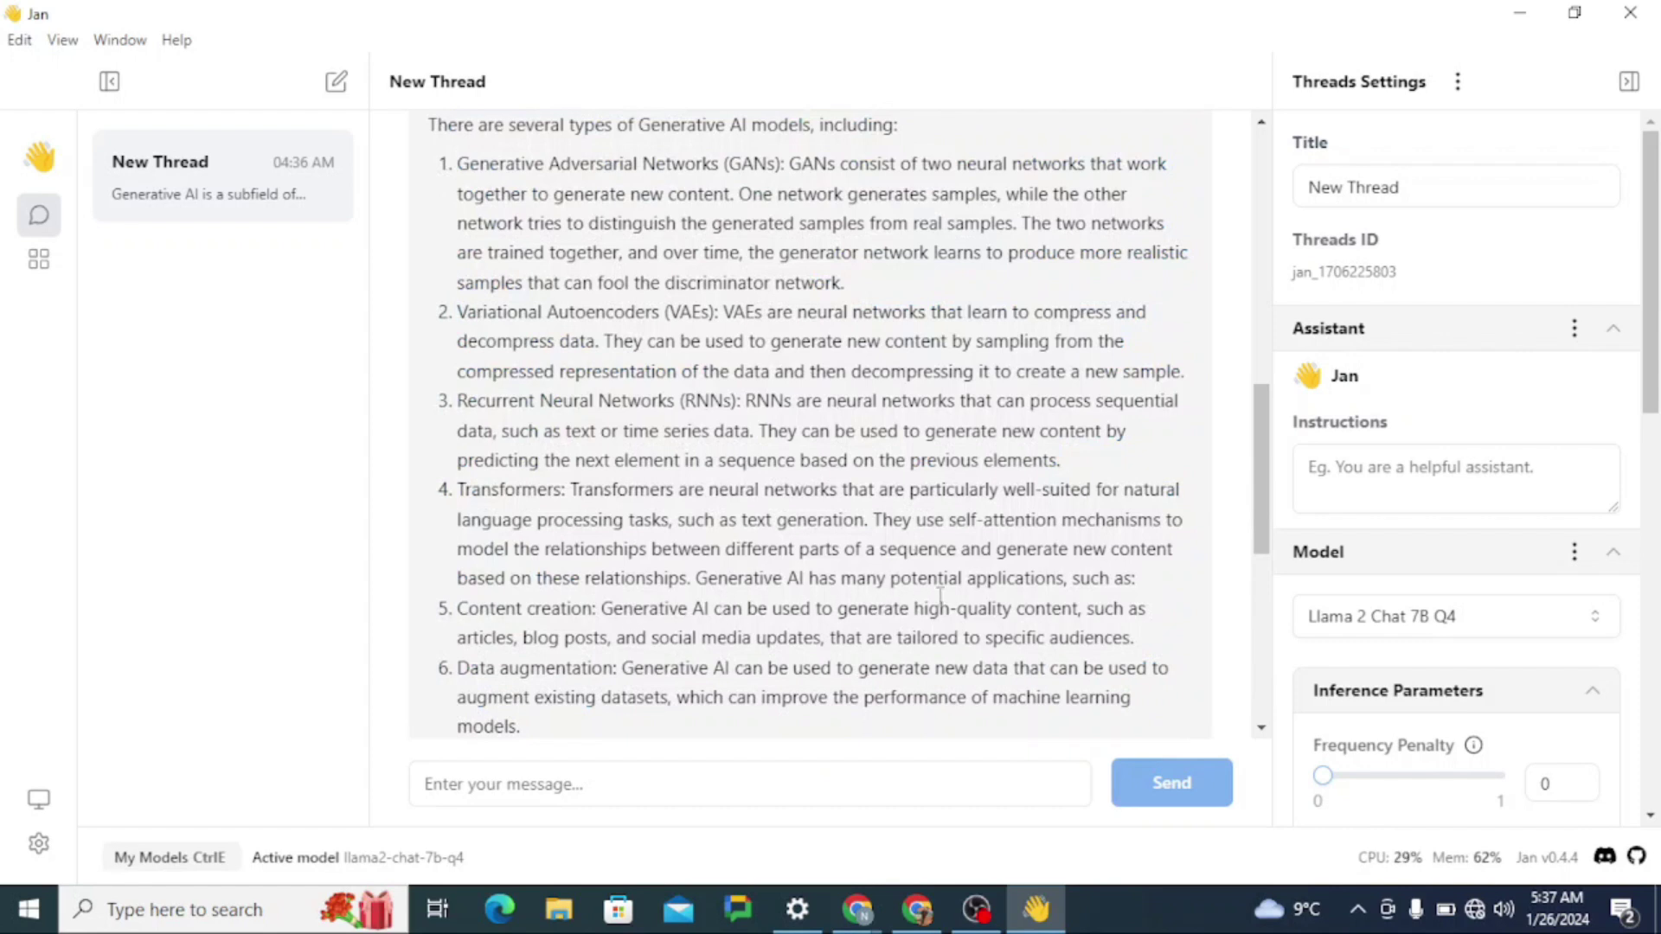
pyautogui.scroll(-3, 952, 603)
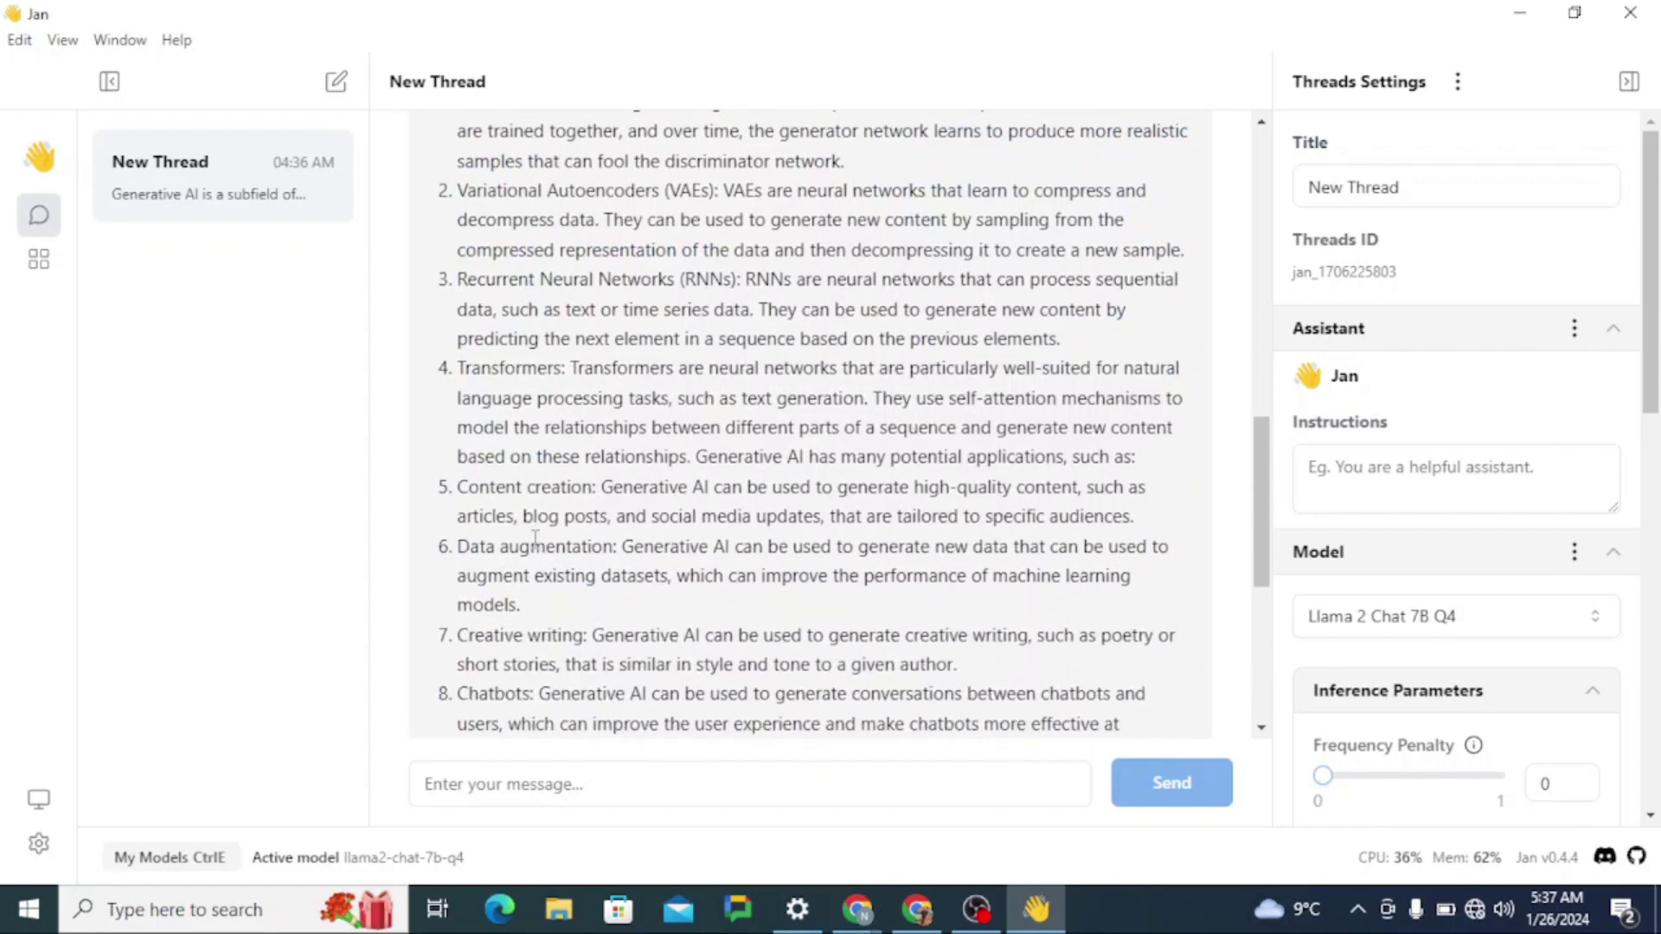
pyautogui.scroll(-3, 534, 538)
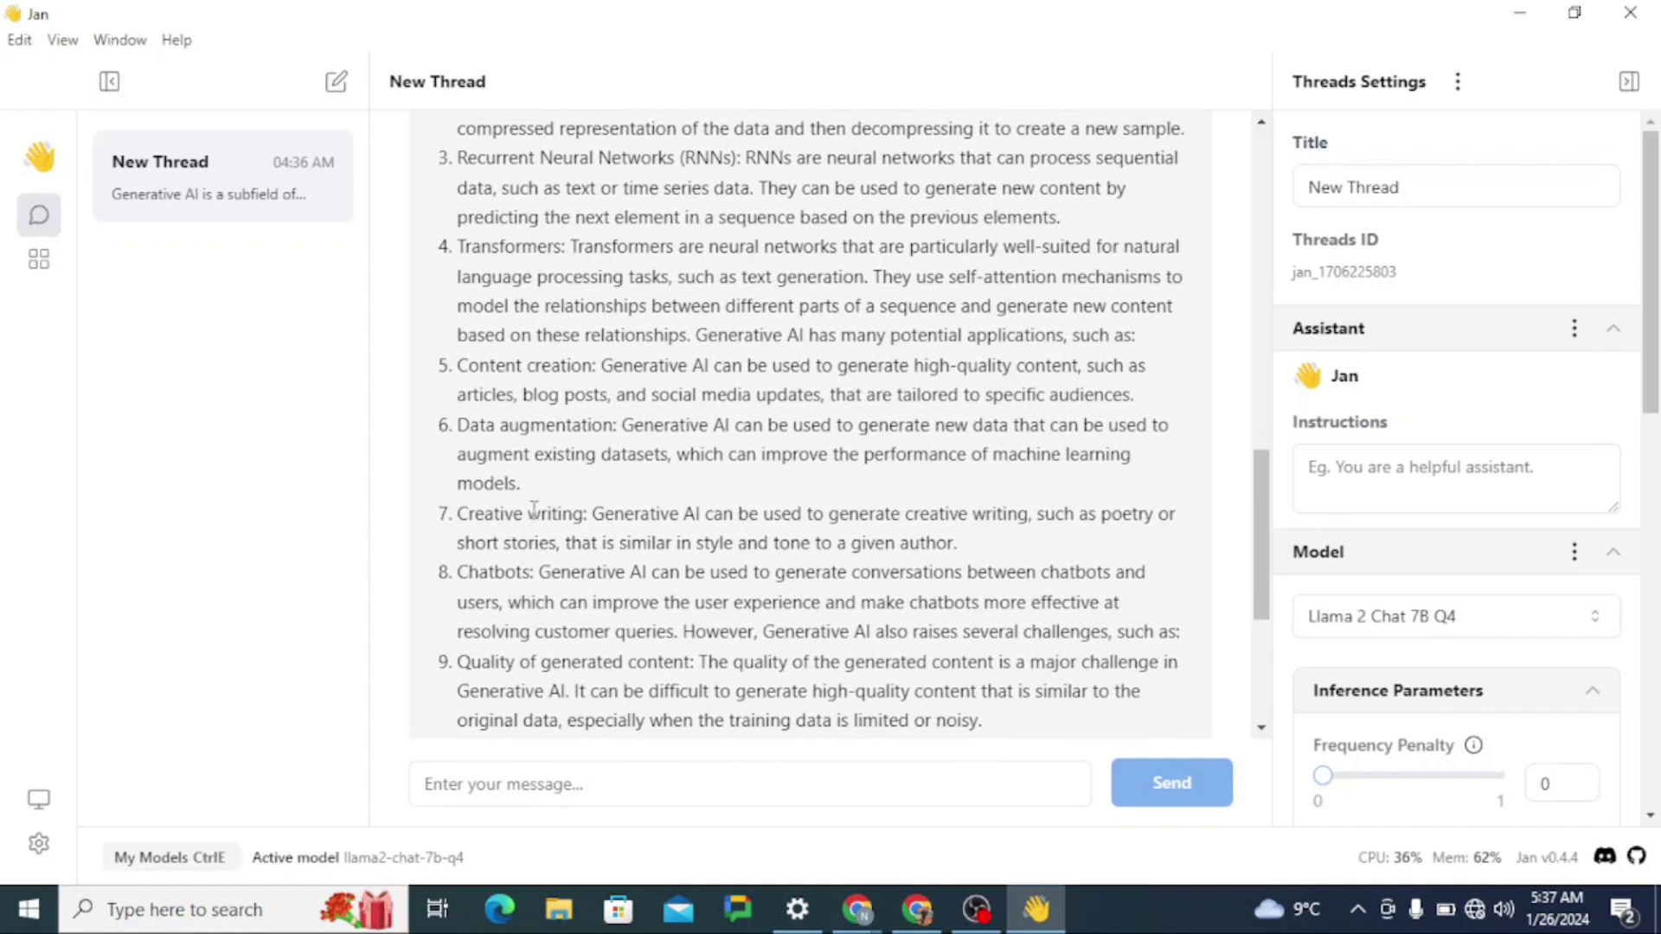
pyautogui.scroll(-3, 536, 578)
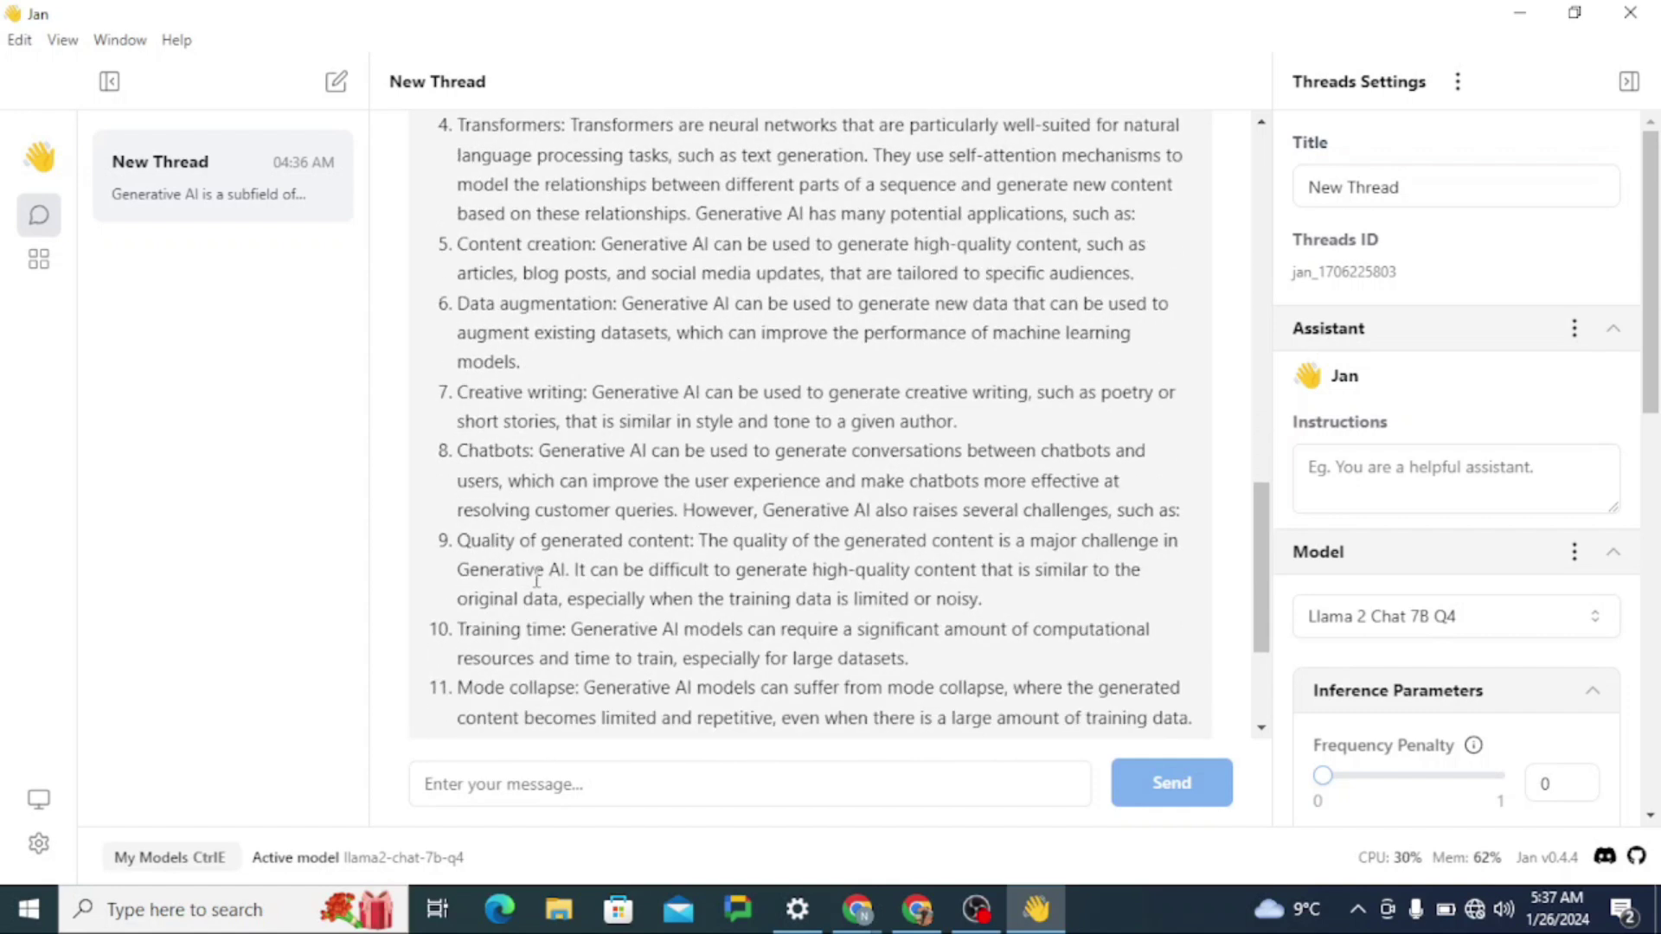
pyautogui.moveTo(763, 510); pyautogui.dragTo(1082, 510)
pyautogui.scroll(-5, 588, 346)
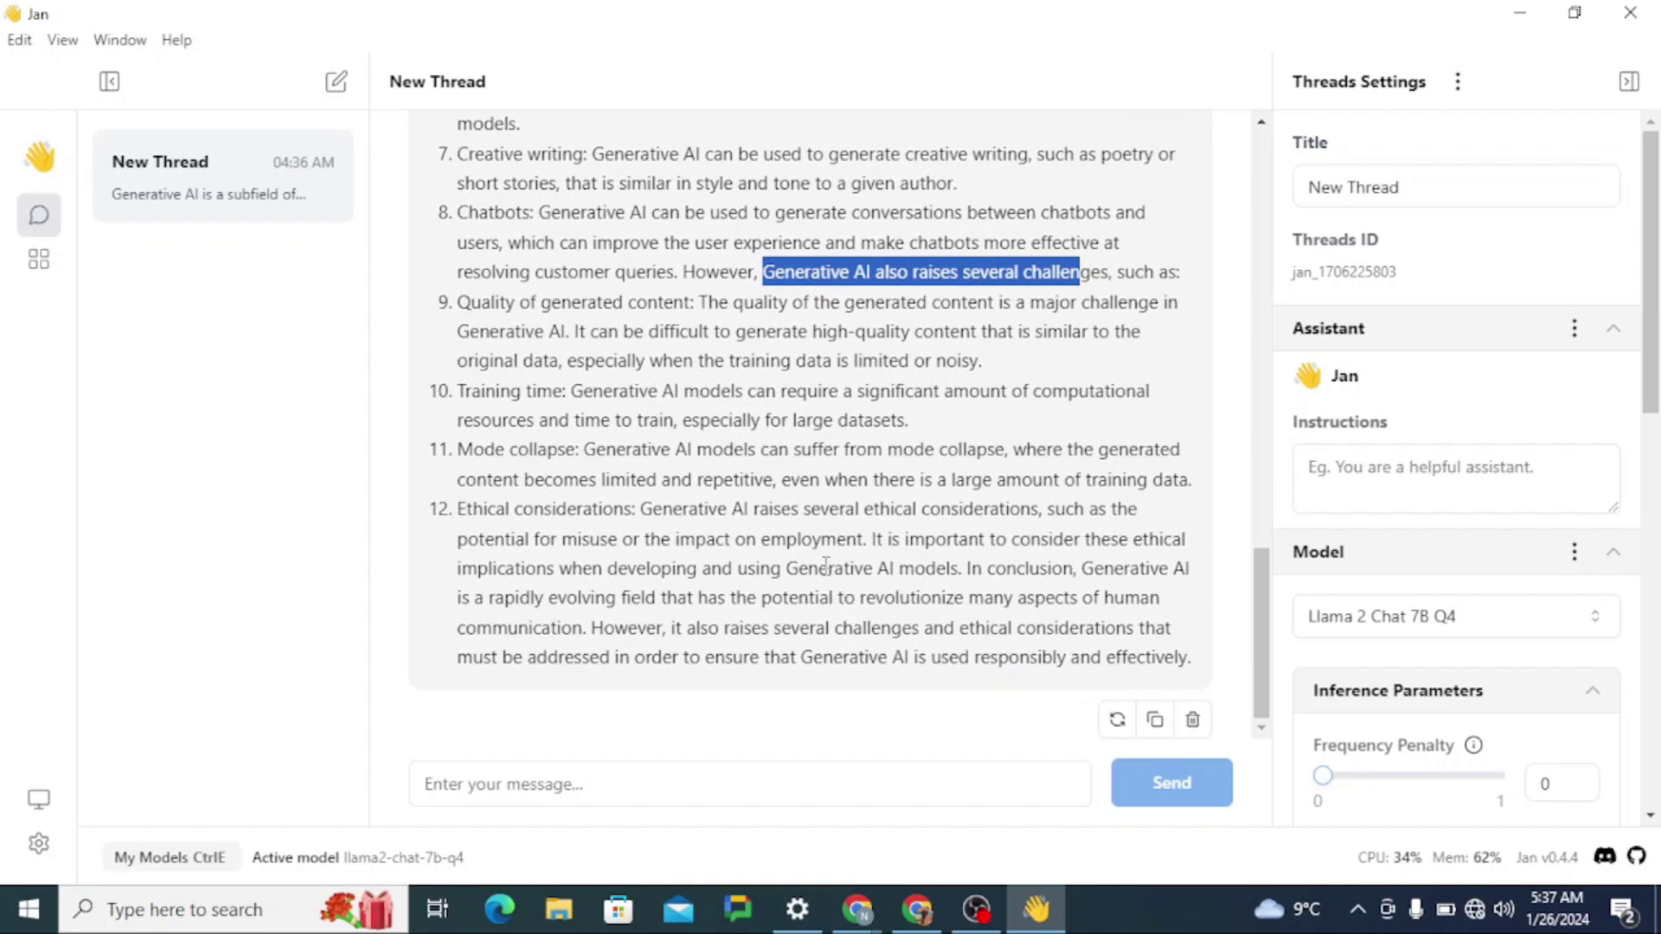
# Look back at the shorter TinyLlama answer at the start of the thread and compare it with the Llama 2 answer
pyautogui.scroll(15, 824, 562)
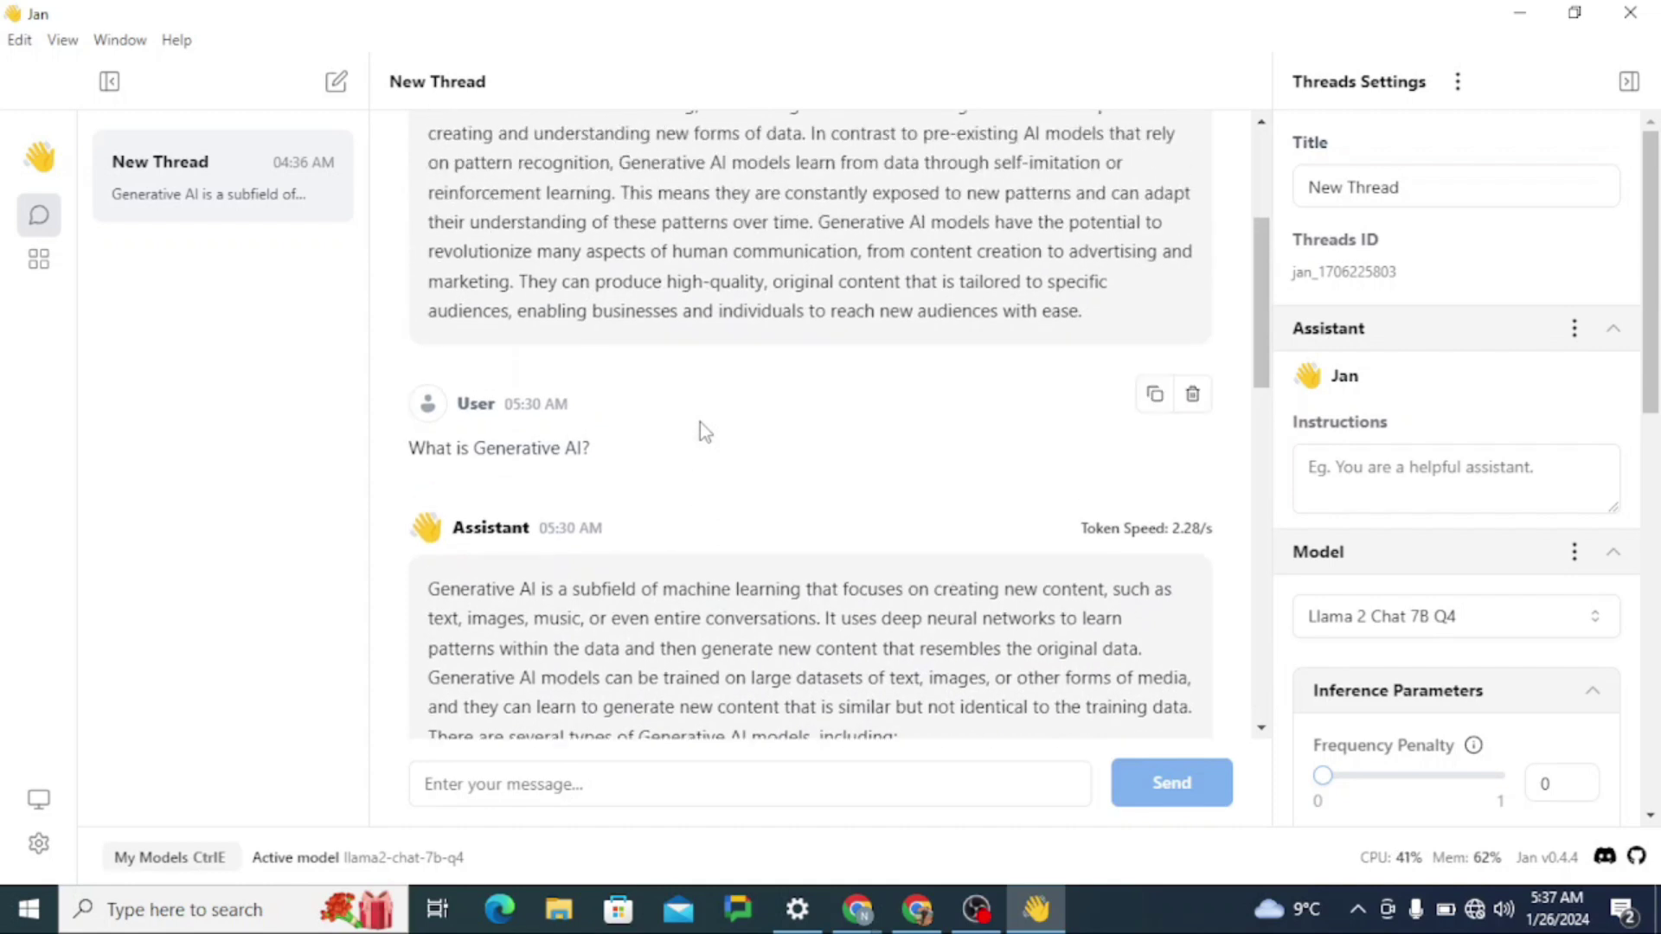
pyautogui.scroll(5, 705, 433)
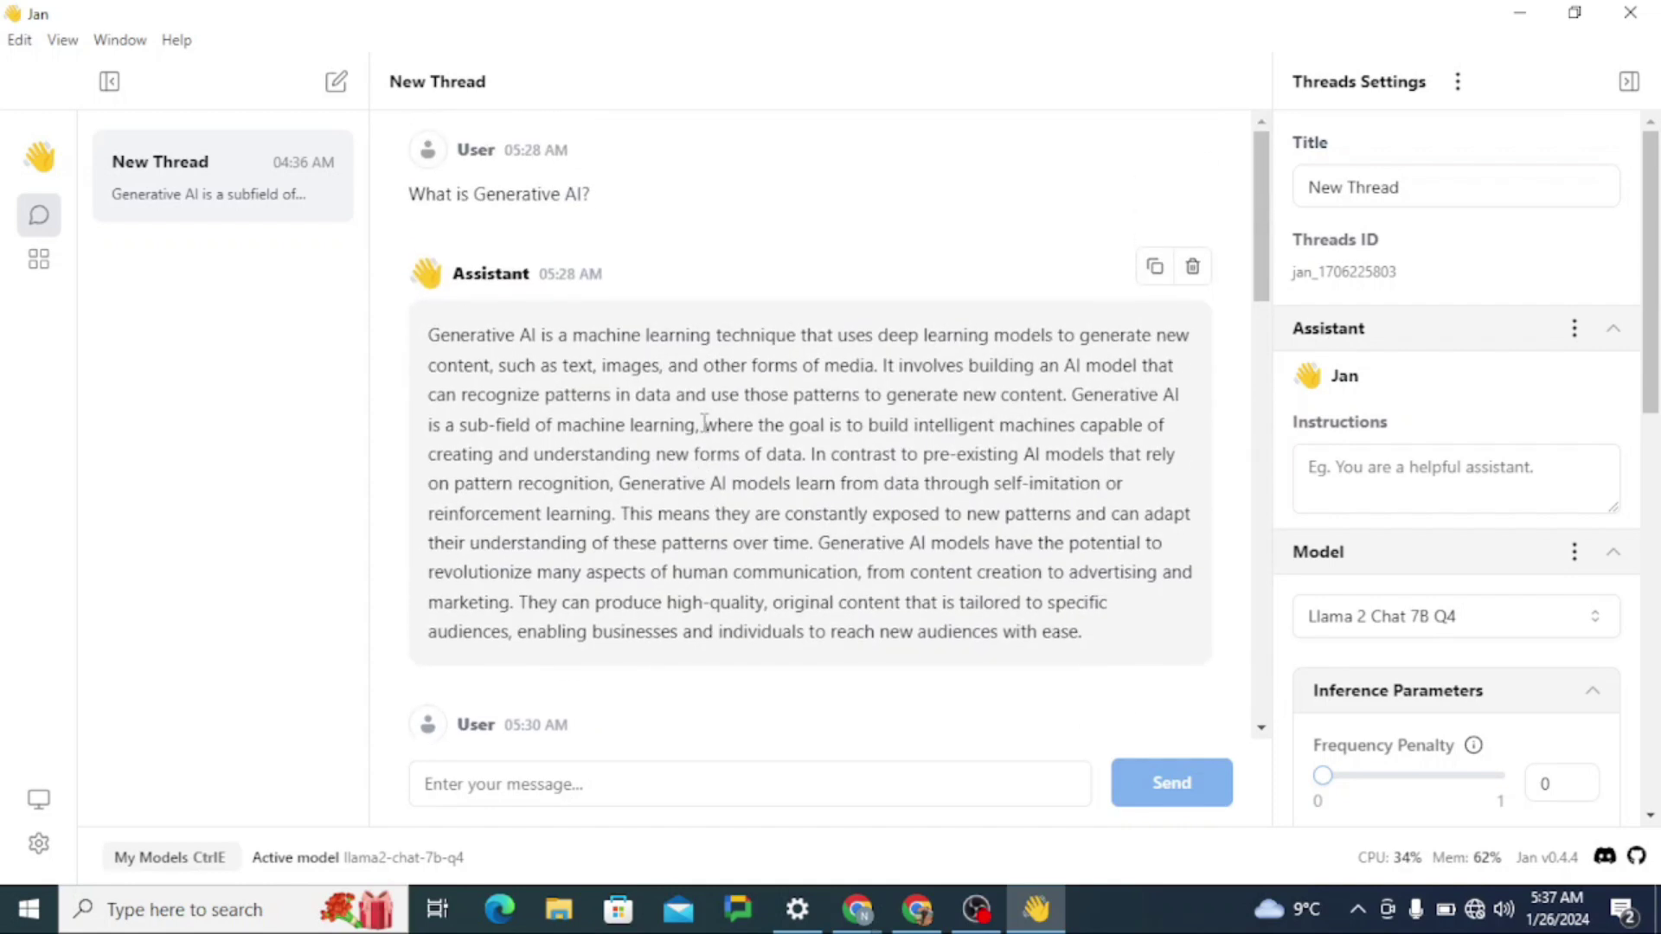
pyautogui.scroll(-8, 704, 424)
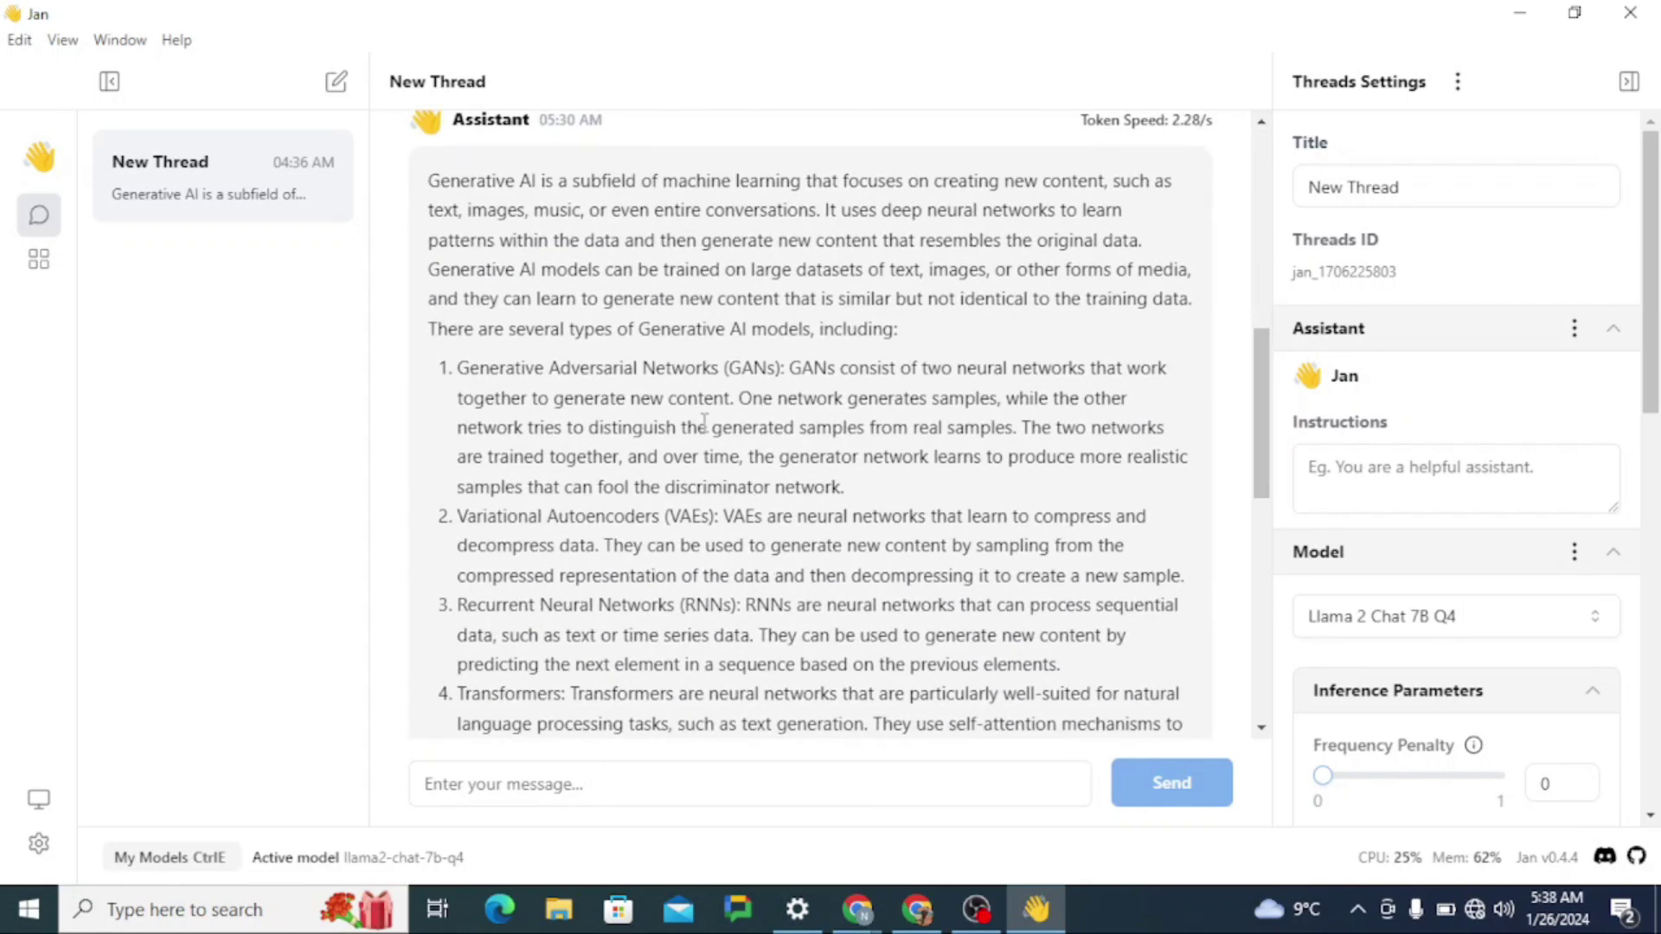
pyautogui.scroll(-4, 704, 421)
pyautogui.moveTo(761, 714); pyautogui.dragTo(1079, 714)
pyautogui.scroll(-5, 855, 516)
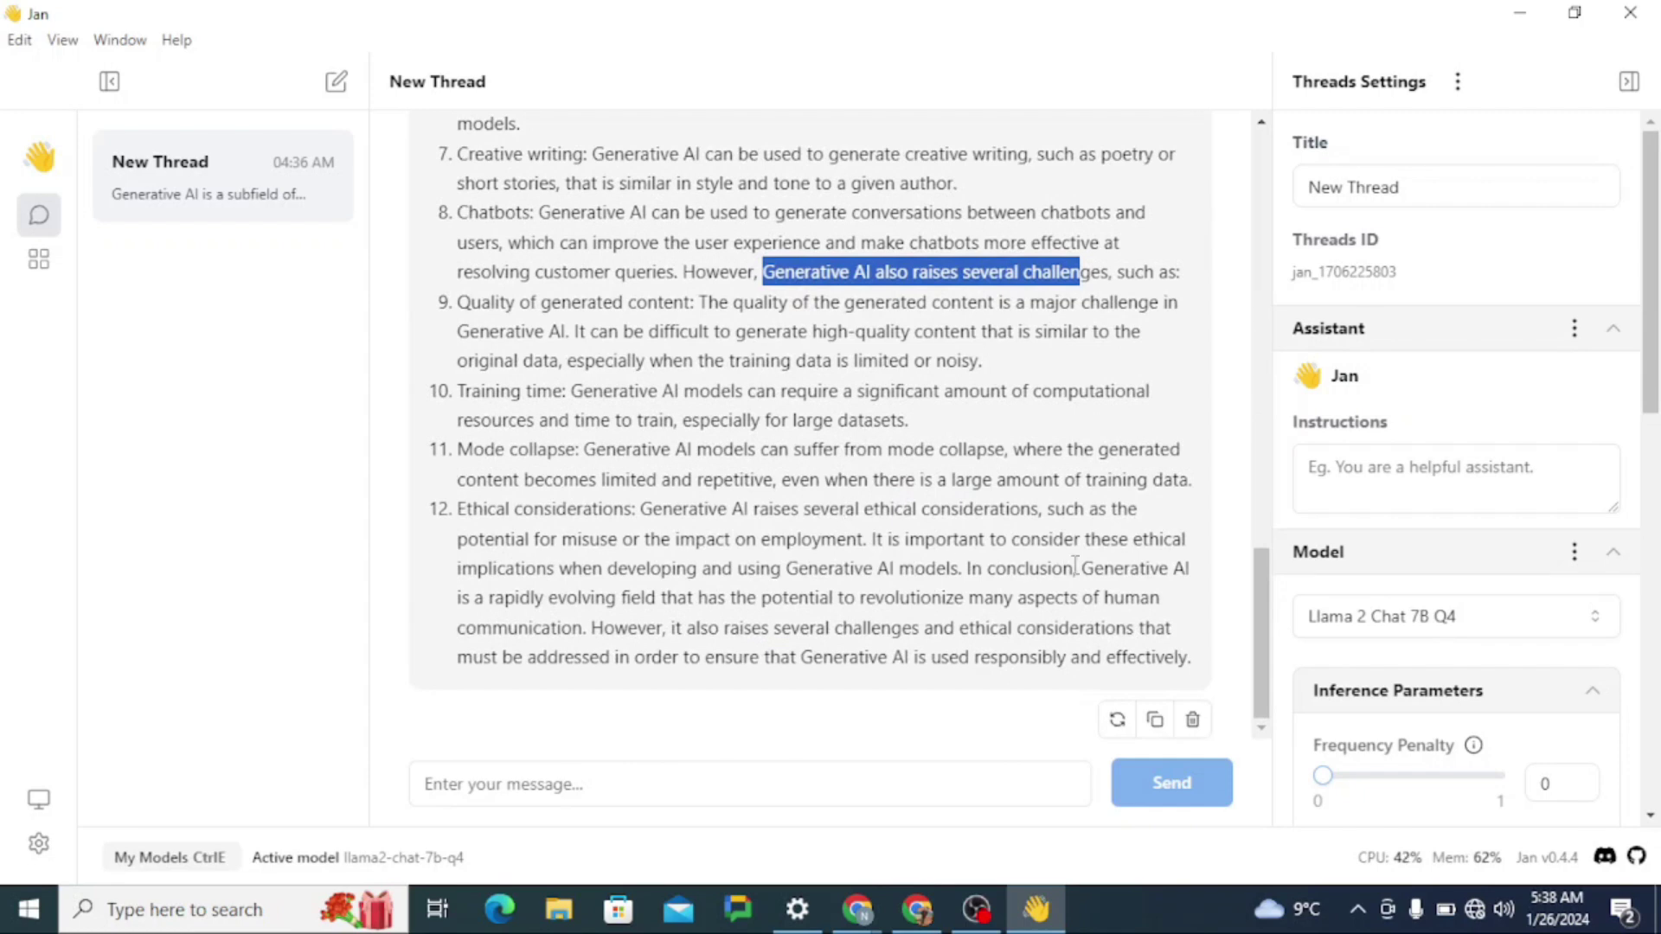
# Switch the thread's model to Deepseek Coder 1.3B Q8 and send it "Write a function in python to generate prime numbers."
pyautogui.click(1345, 616)
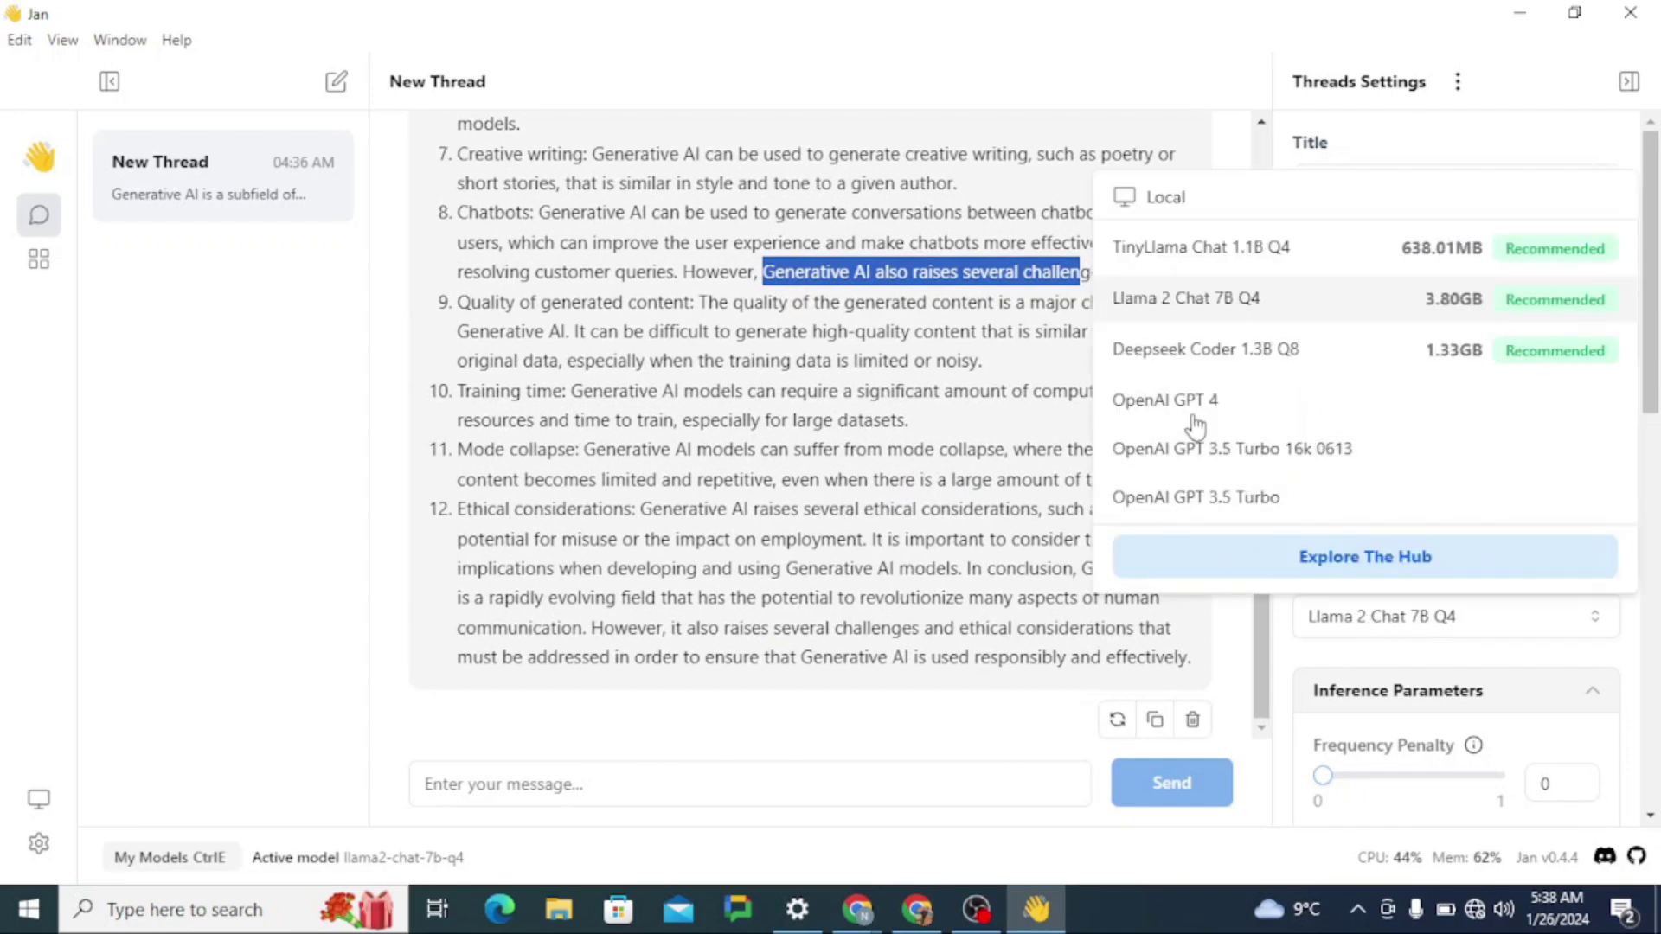
pyautogui.click(1195, 370)
pyautogui.click(666, 763)
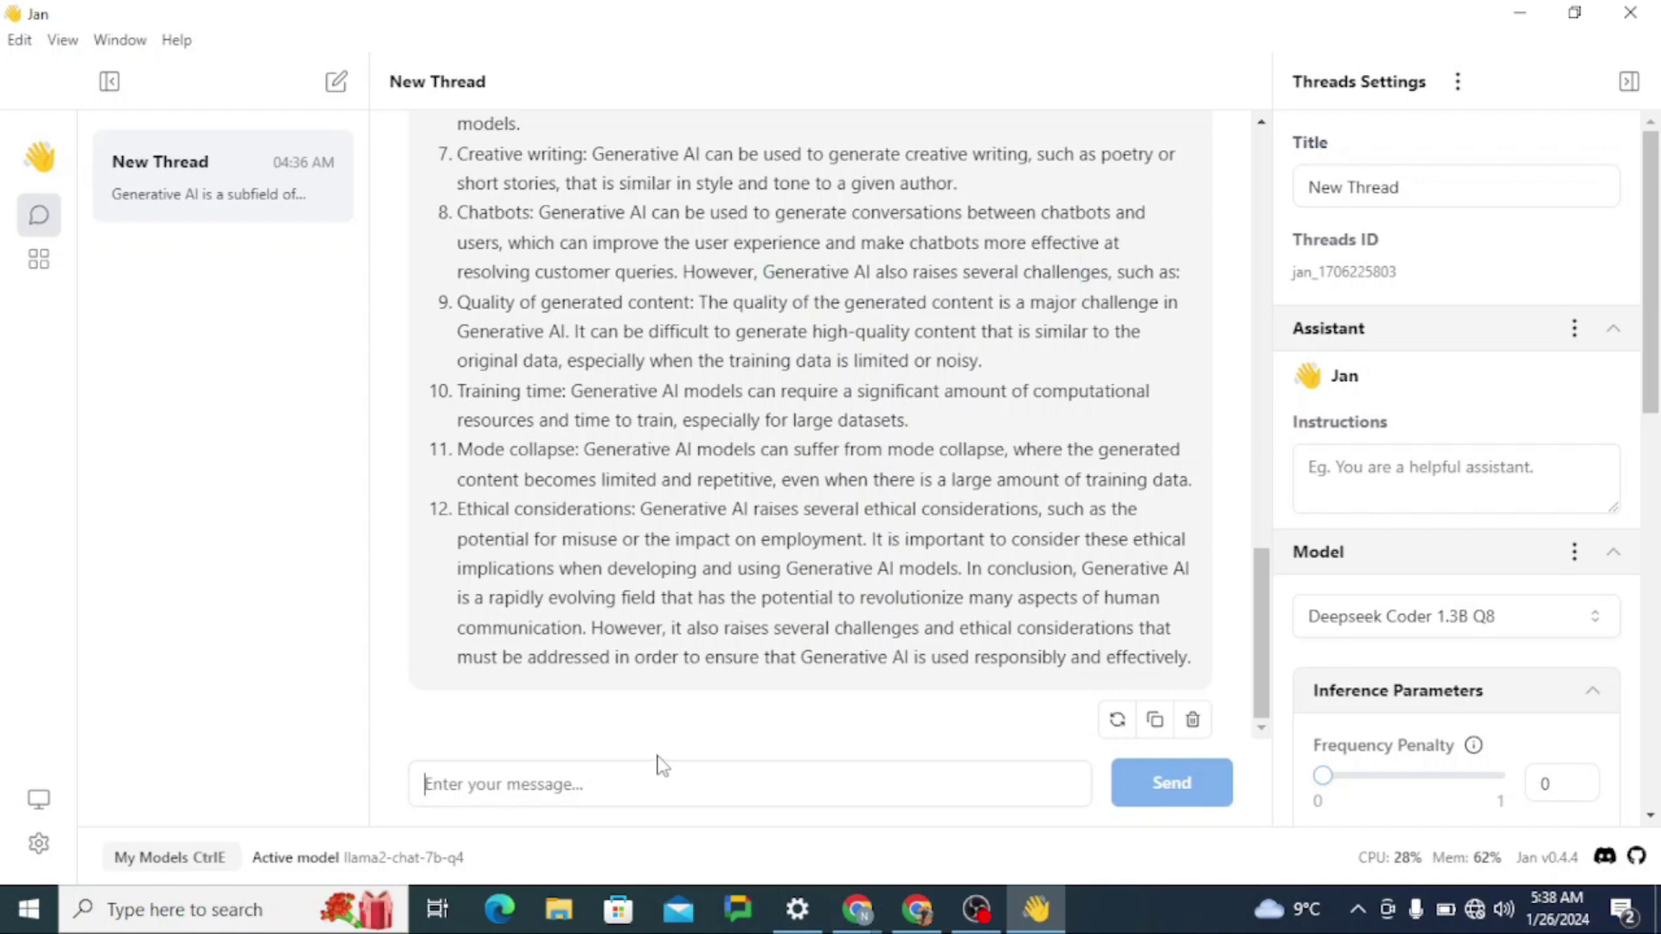
pyautogui.write('Write a function in python to generate prime numbers.')
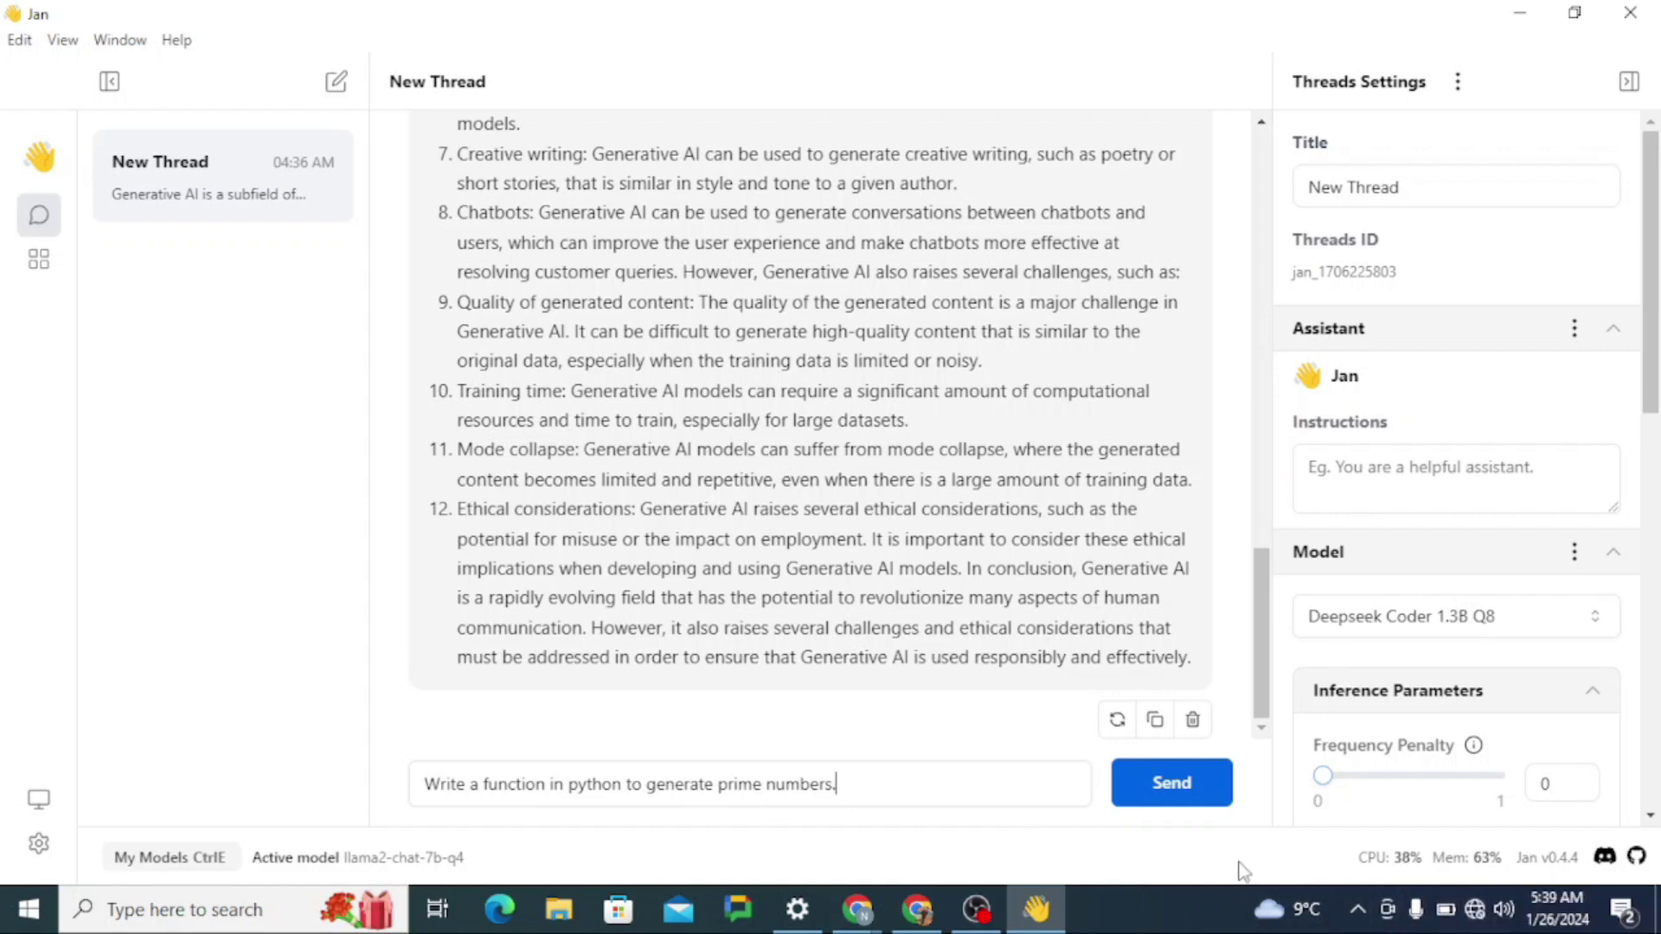
pyautogui.click(1179, 809)
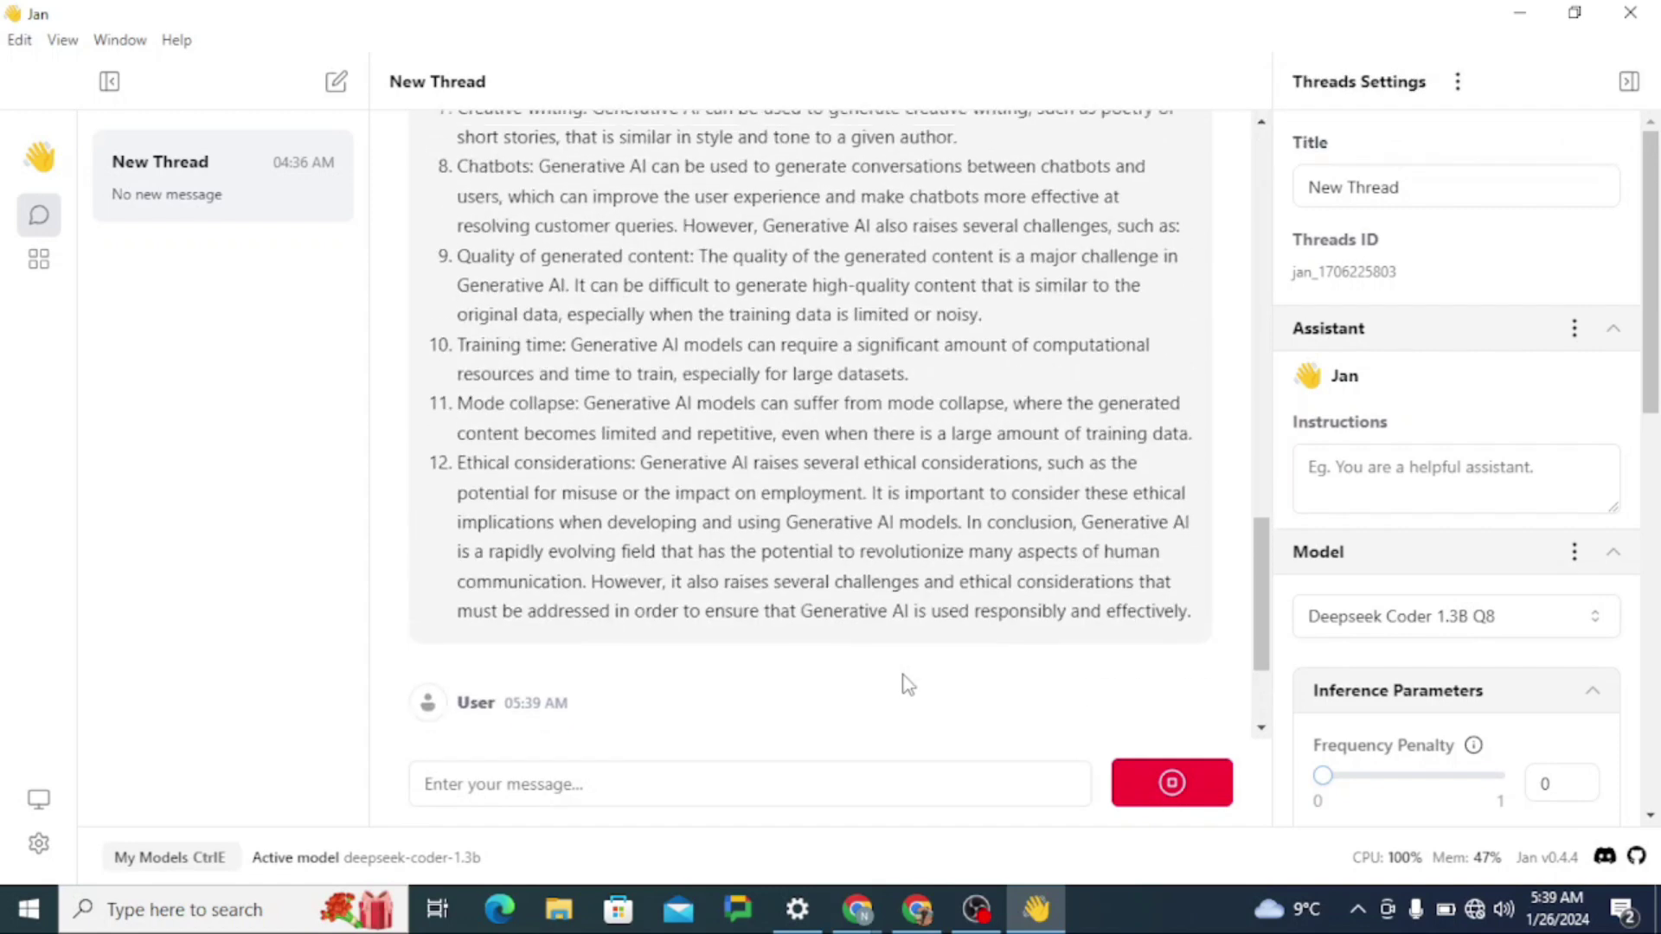
# Review Deepseek Coder's prime number function and its explanation, and glance back over the earlier answers in the thread
pyautogui.scroll(3, 902, 683)
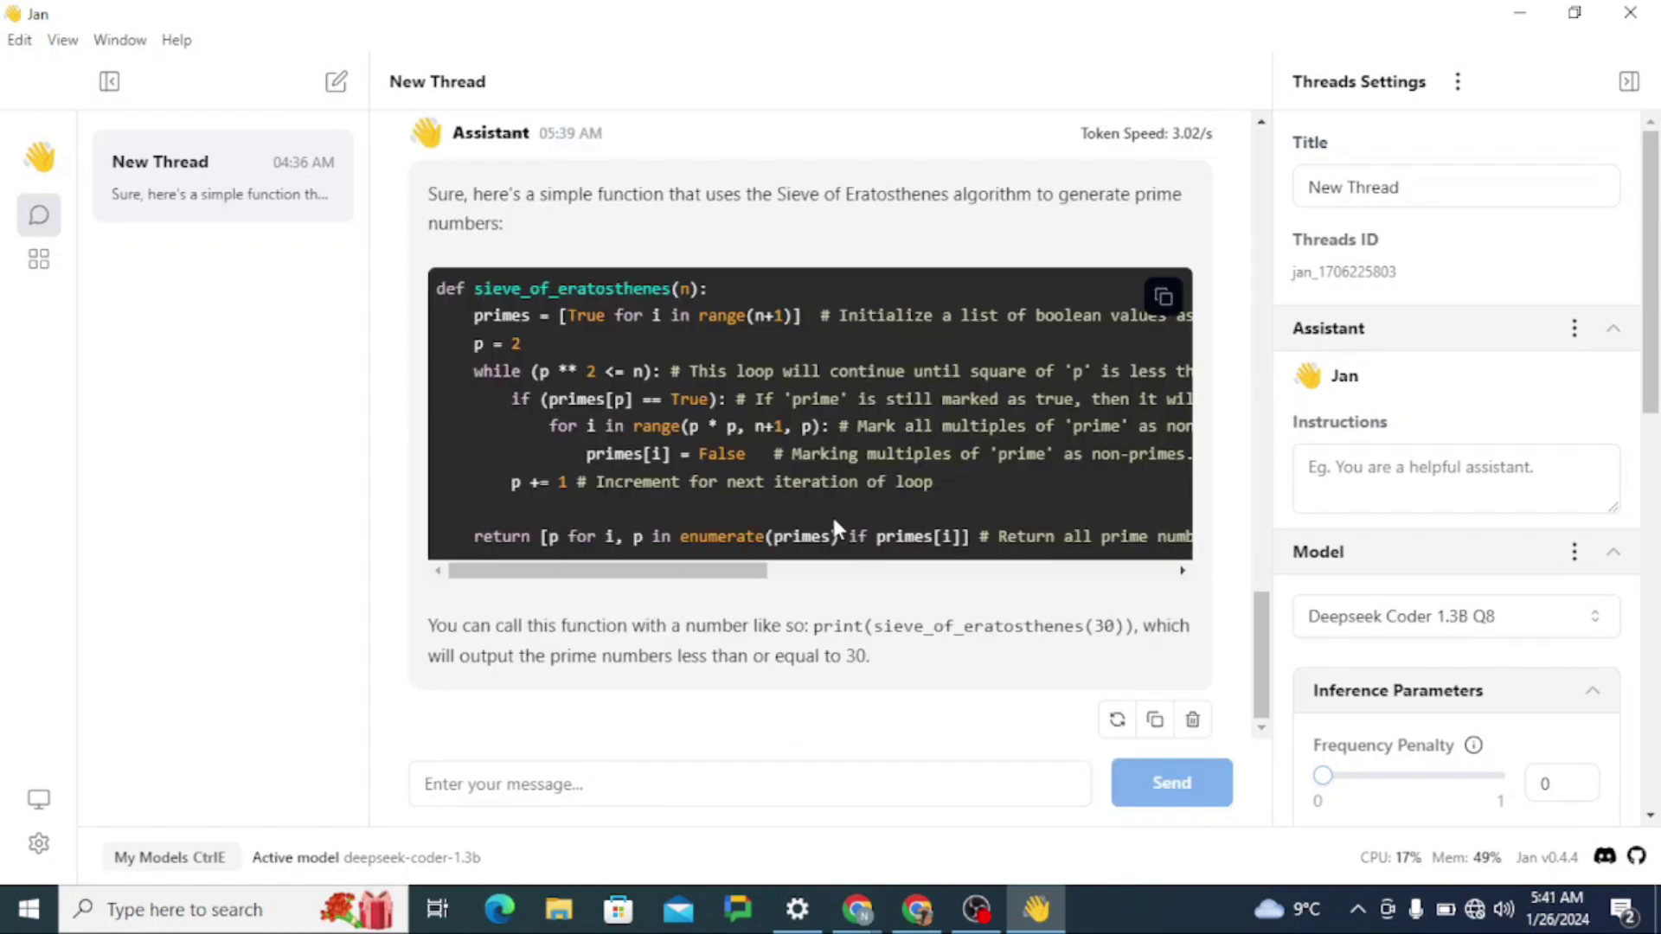
pyautogui.scroll(2, 832, 514)
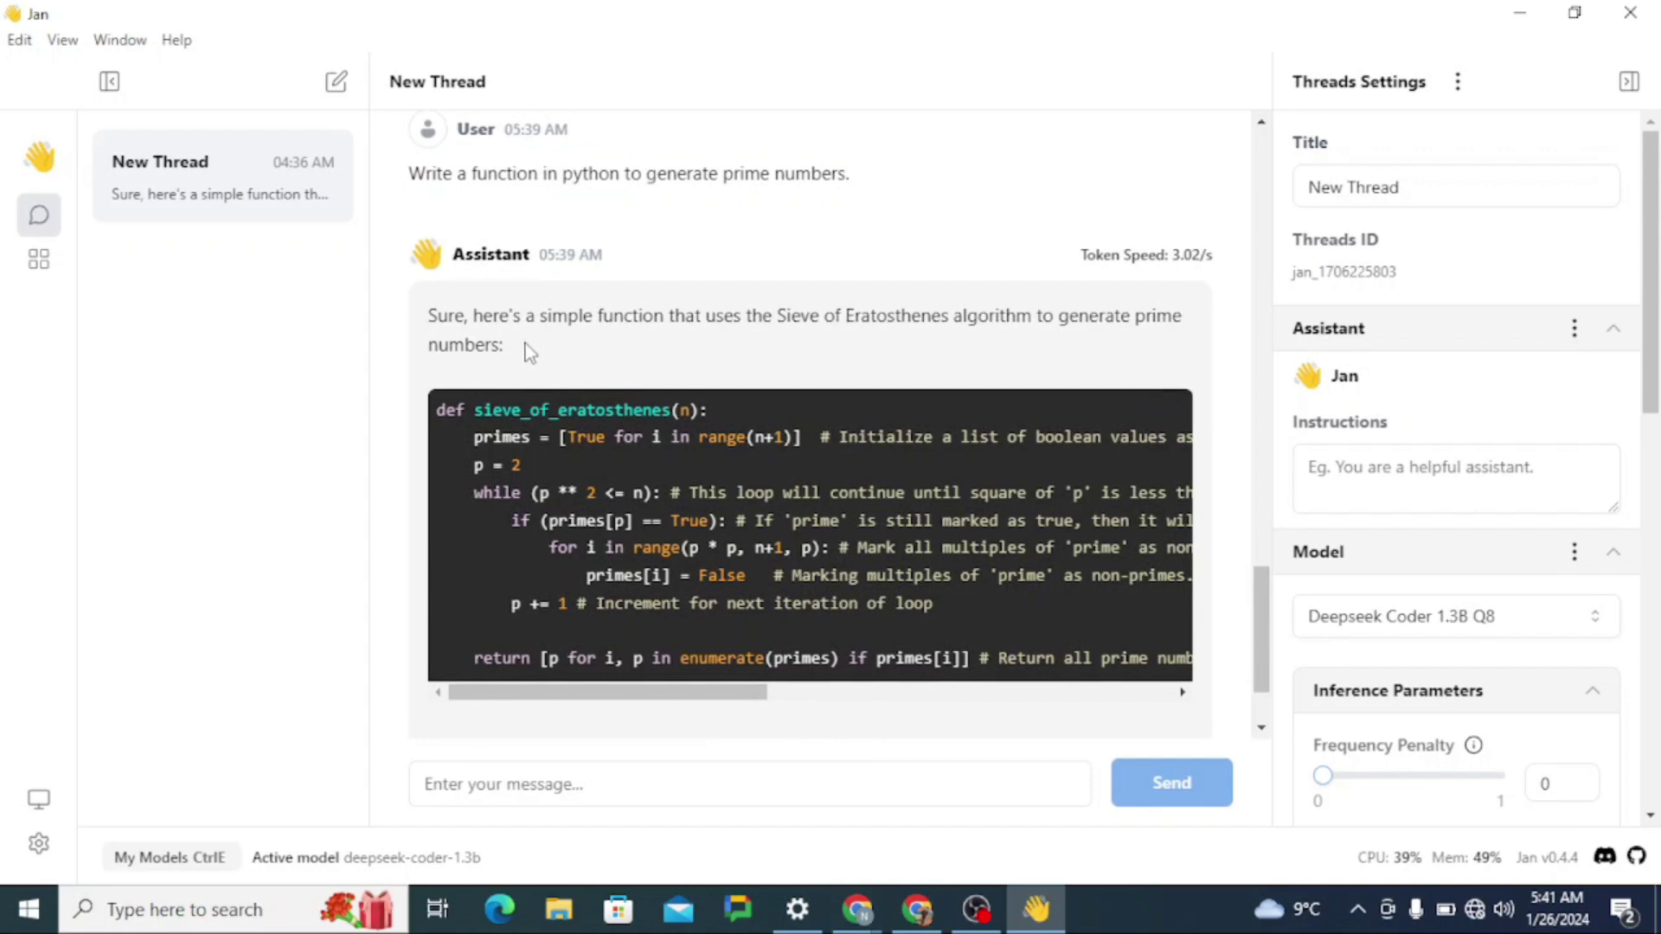
pyautogui.moveTo(600, 319); pyautogui.dragTo(749, 317)
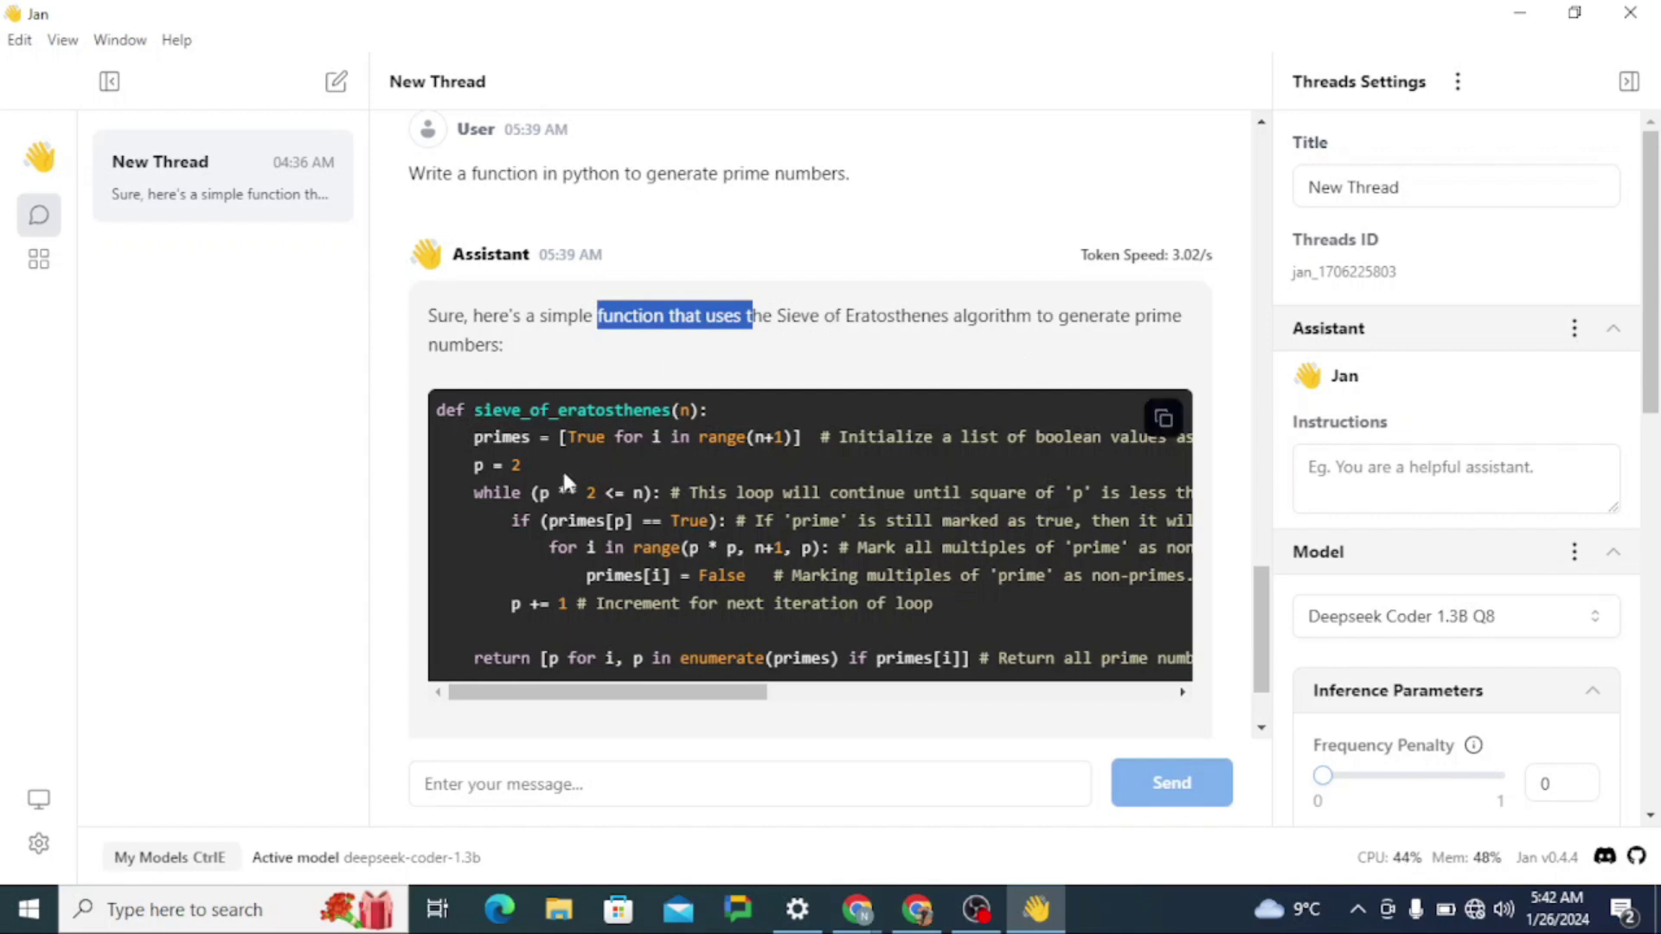
pyautogui.scroll(-1, 567, 481)
pyautogui.moveTo(606, 570)
pyautogui.mouseDown()
pyautogui.moveTo(1055, 596)
pyautogui.moveTo(606, 562)
pyautogui.mouseUp()
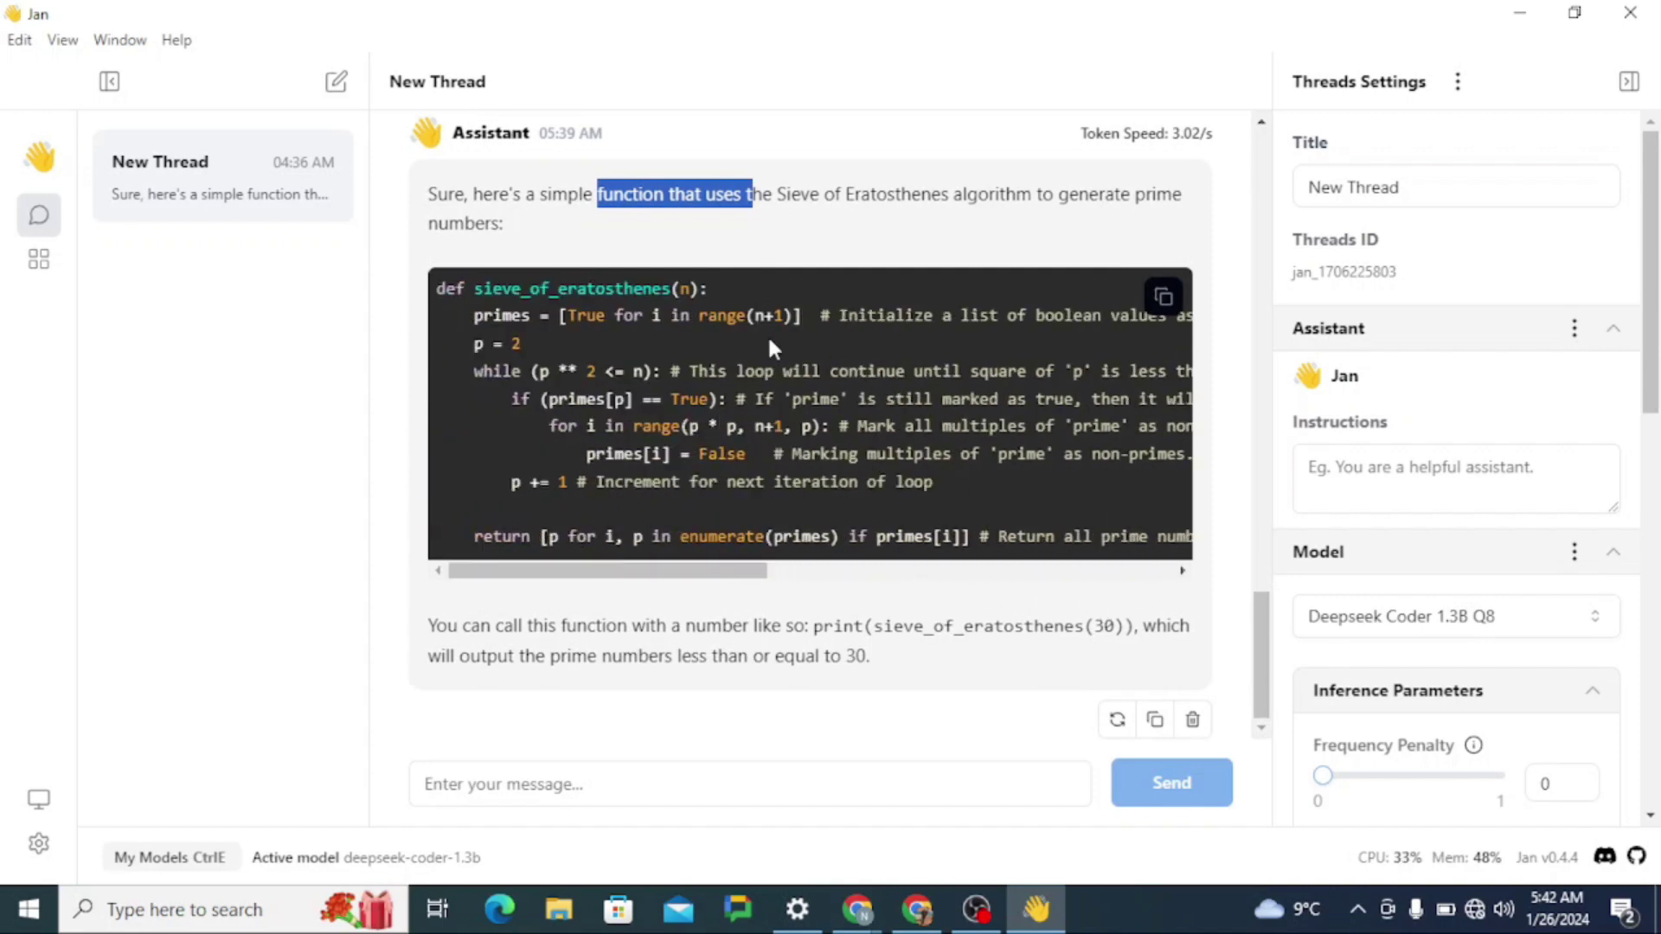
pyautogui.moveTo(438, 286); pyautogui.dragTo(463, 426)
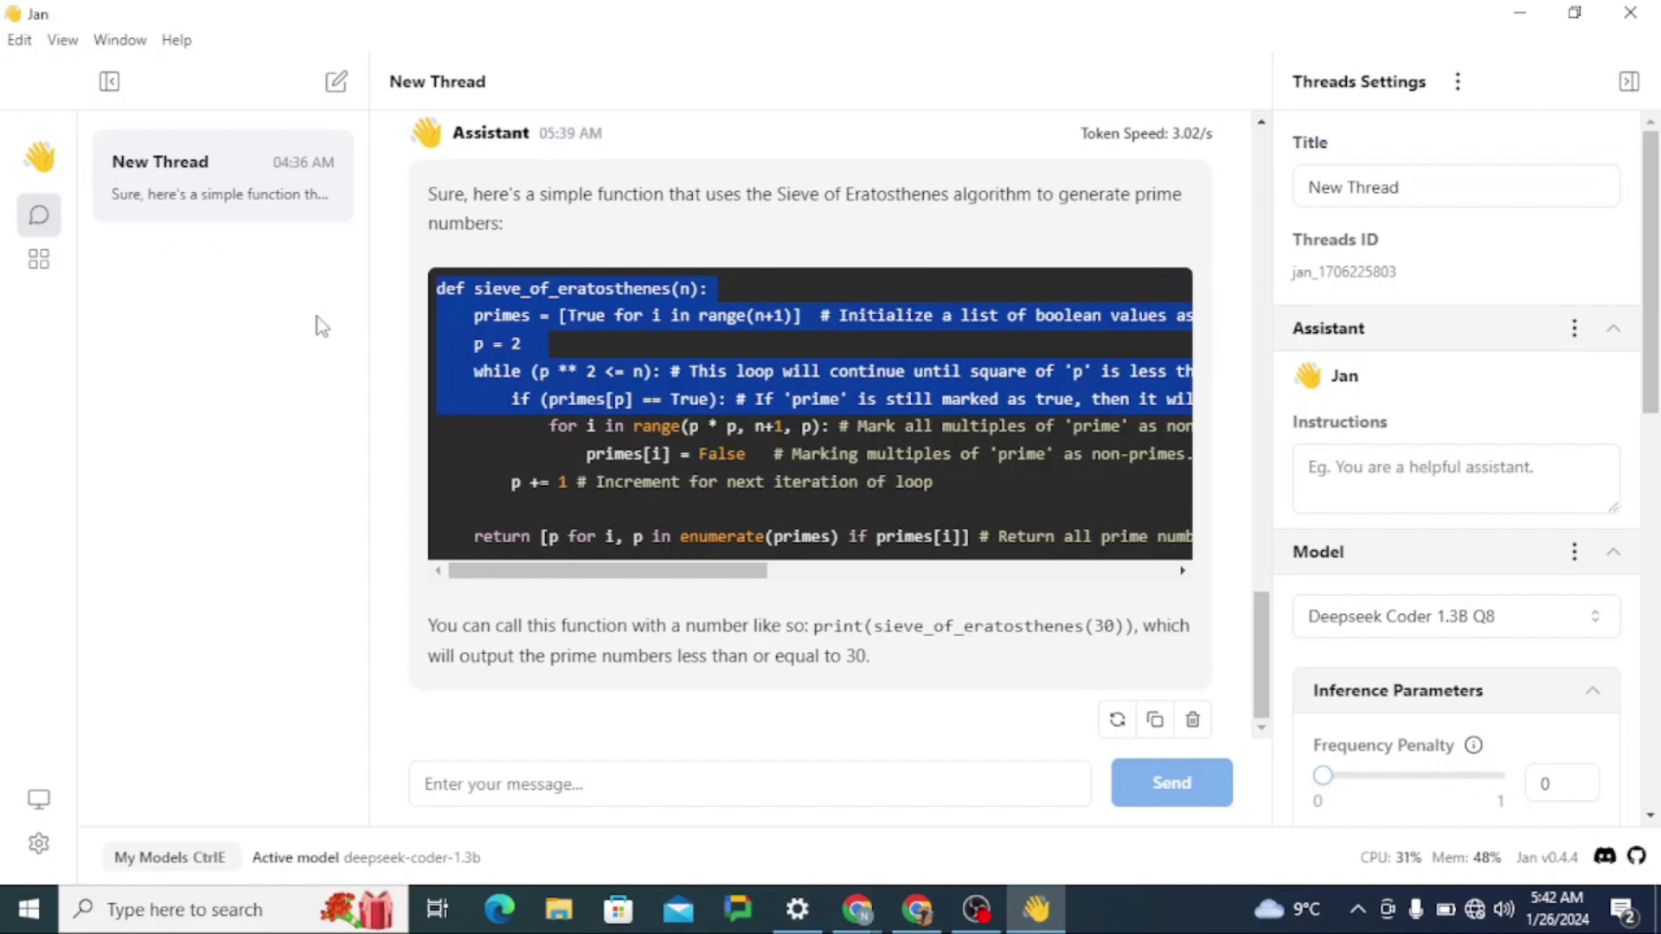
pyautogui.scroll(15, 776, 467)
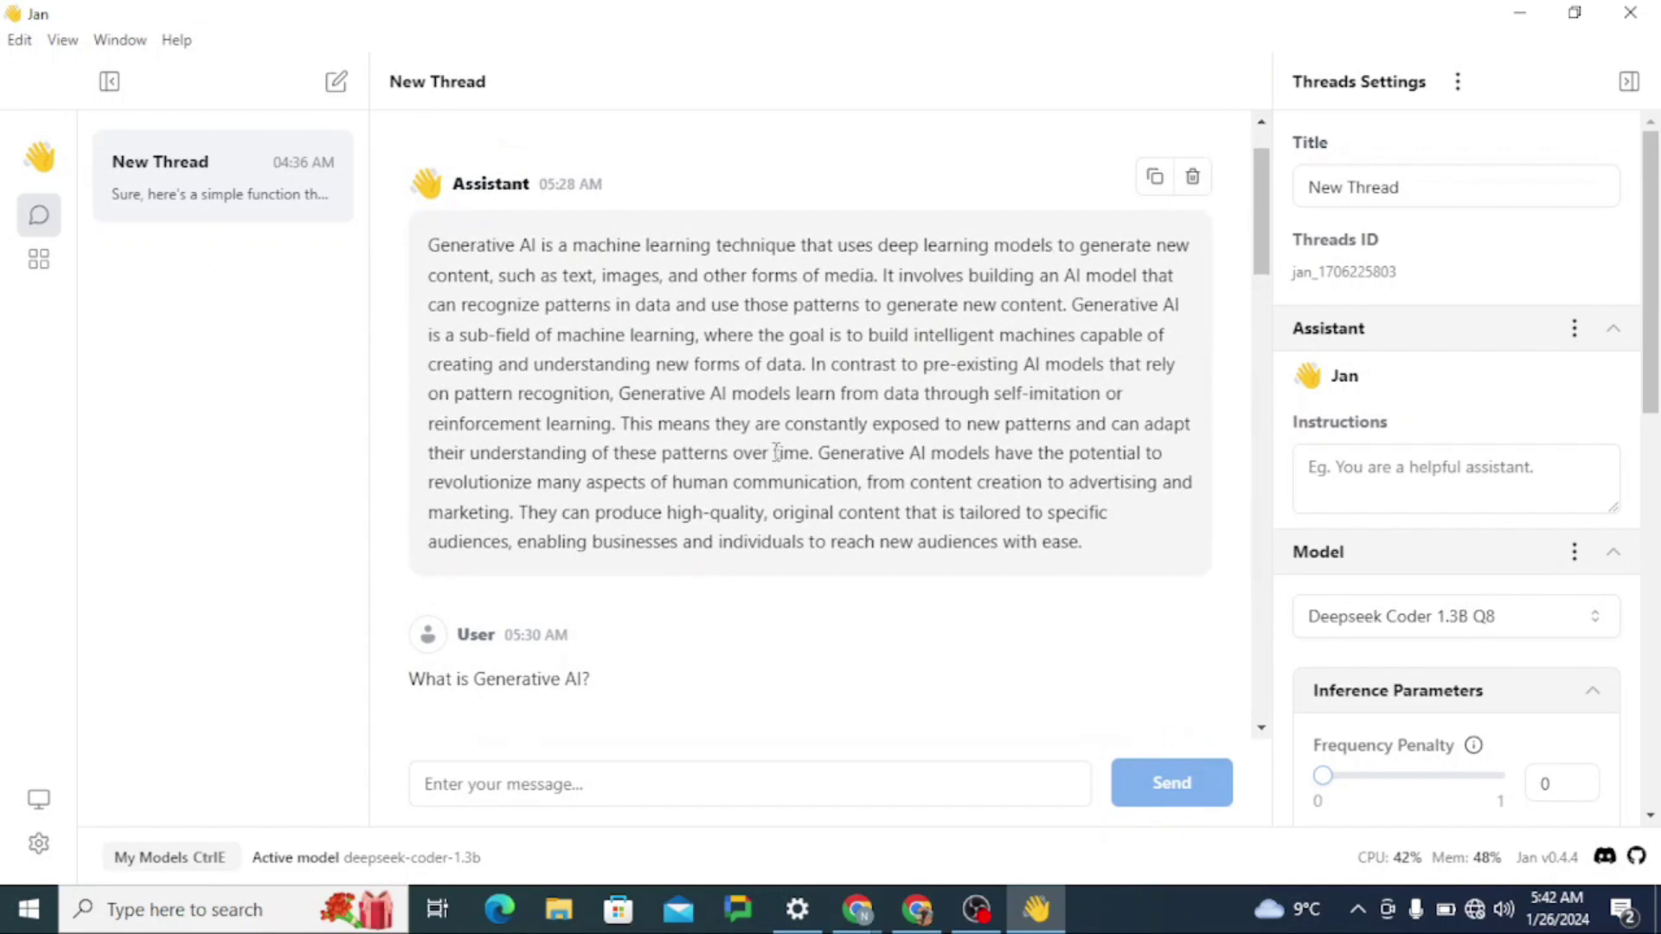
pyautogui.scroll(-15, 776, 451)
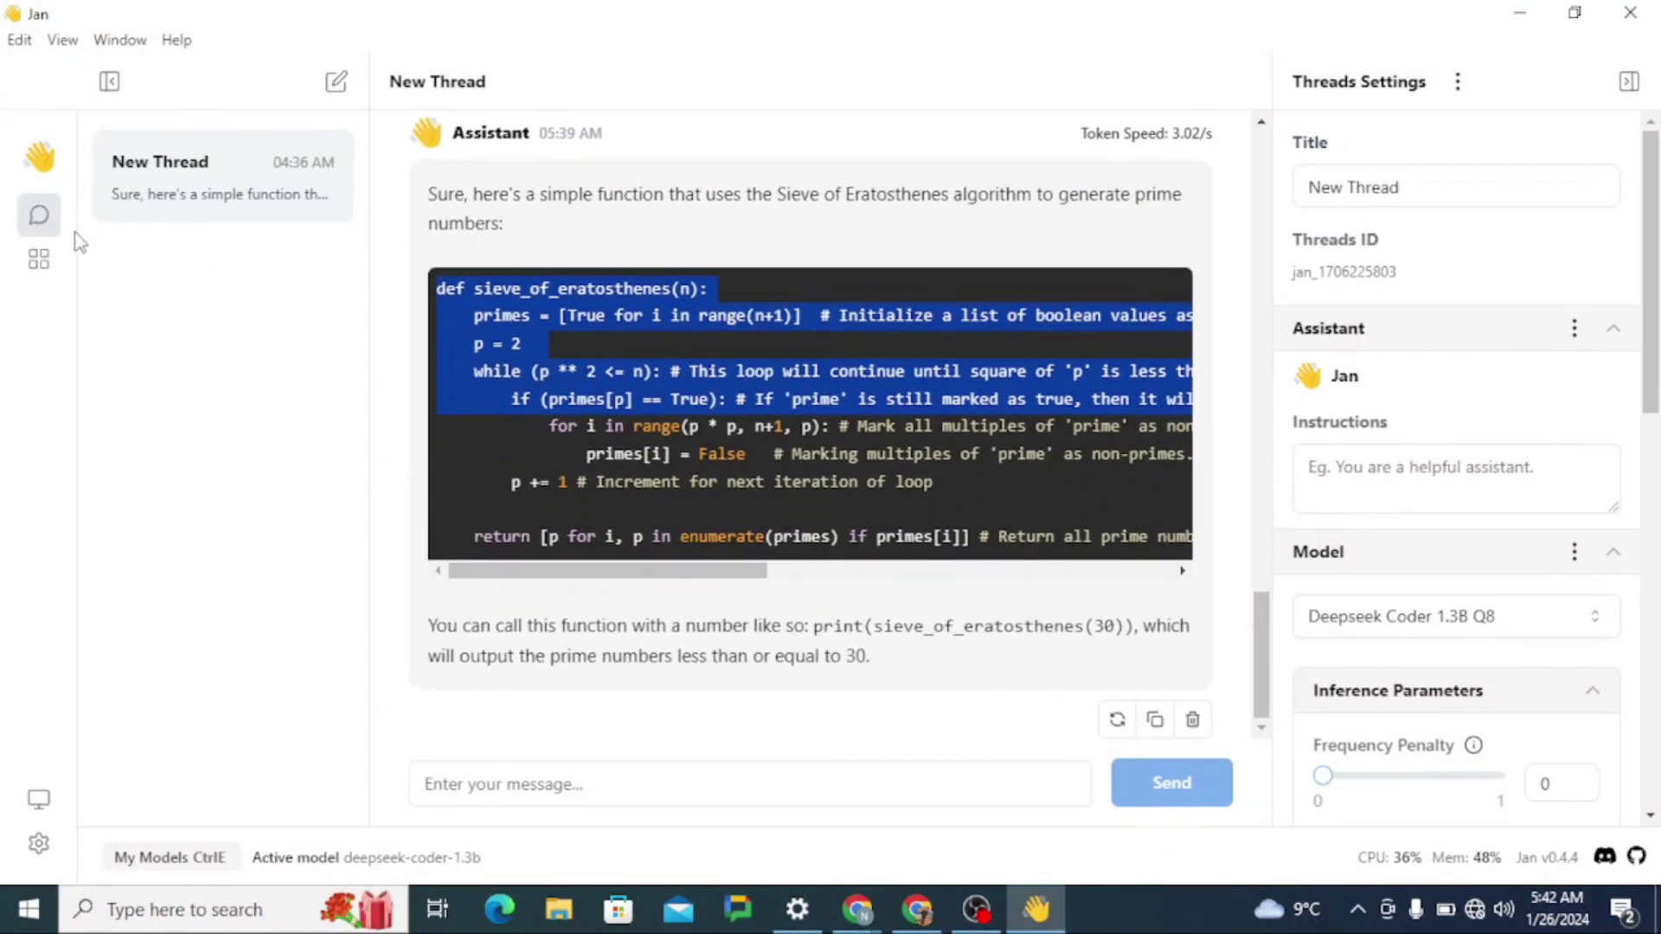
# Browse the Hub's model list and its model search, and return to the chat thread
pyautogui.click(38, 259)
pyautogui.scroll(-3, 658, 457)
pyautogui.scroll(-3, 720, 459)
pyautogui.scroll(6, 718, 460)
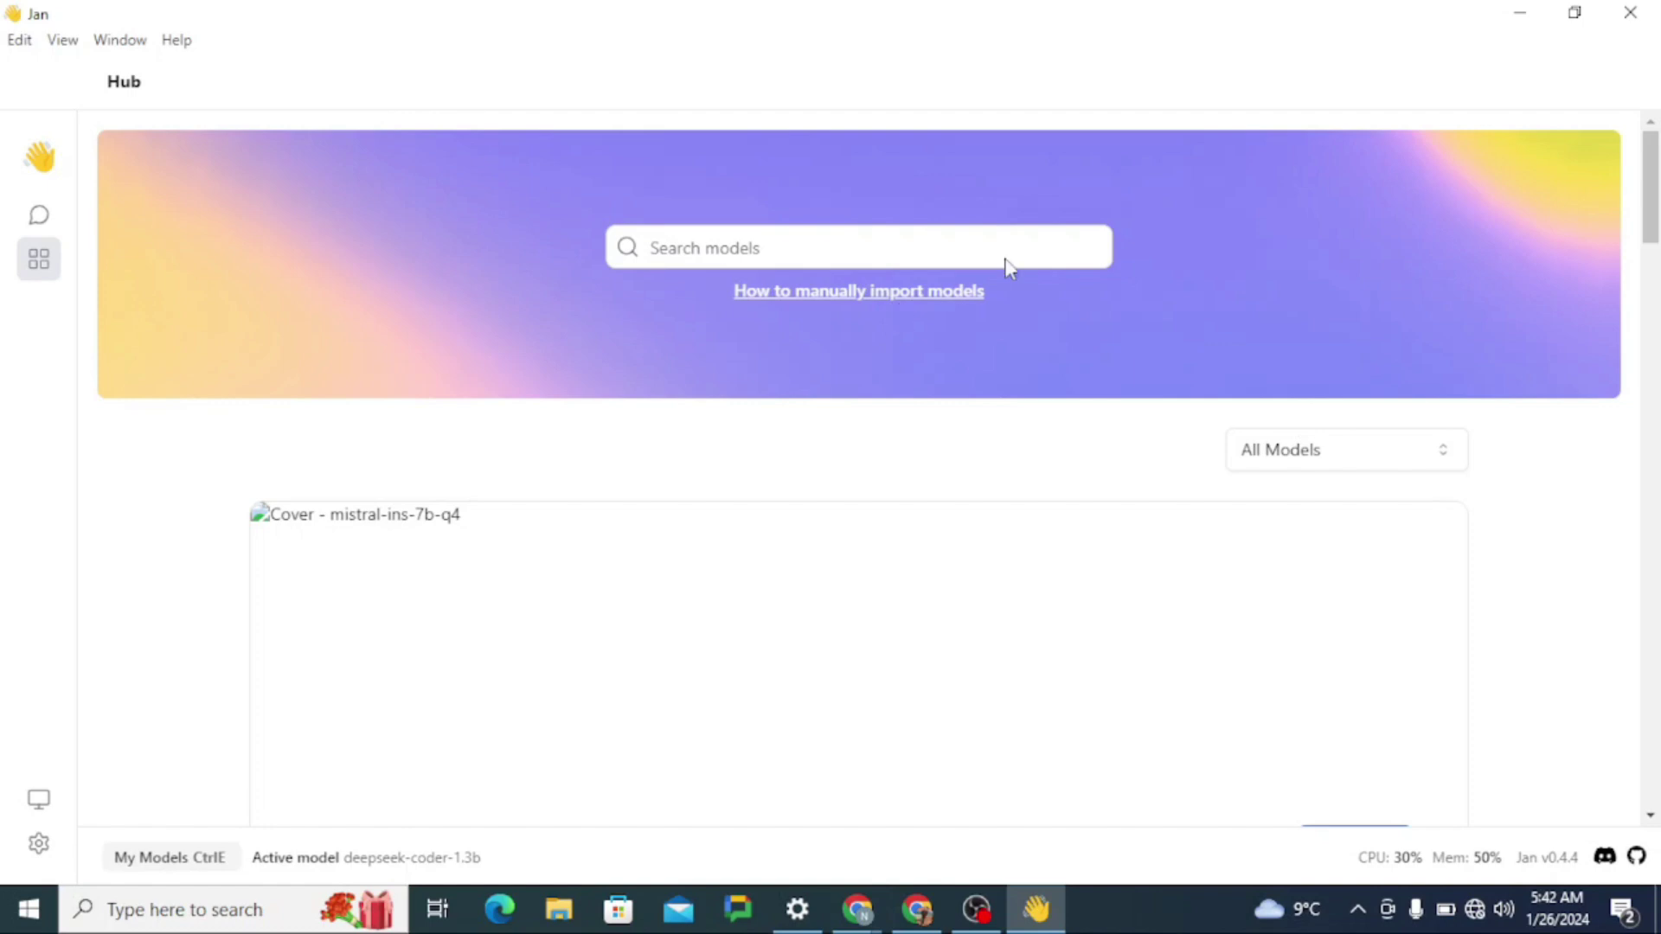
pyautogui.click(774, 247)
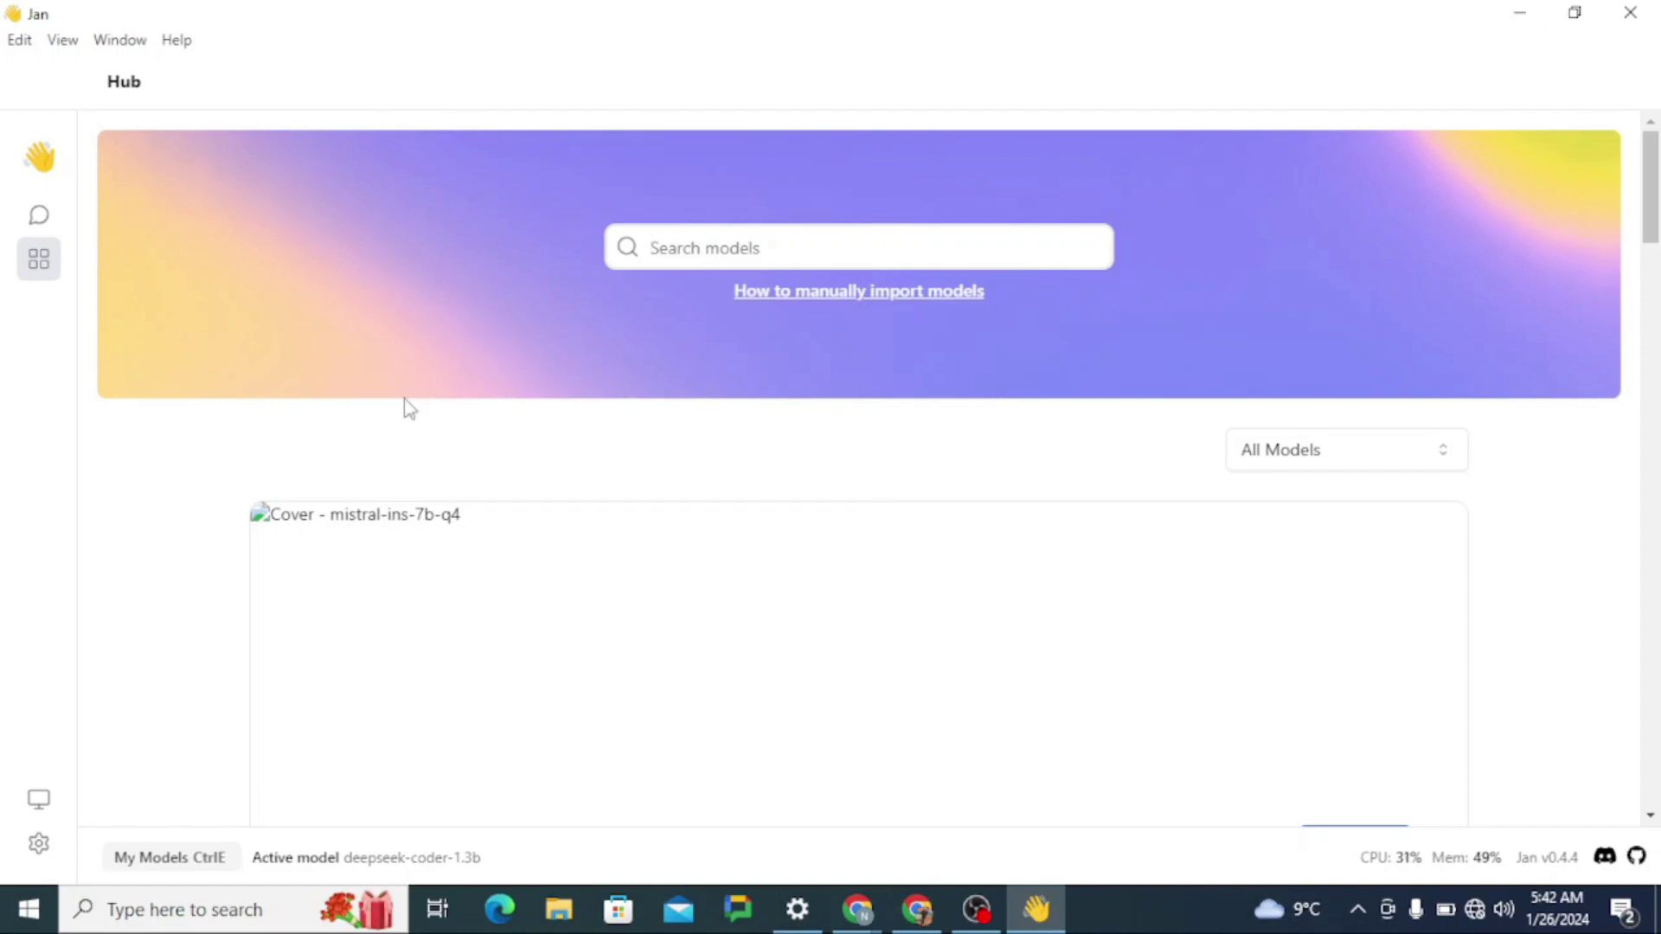
pyautogui.click(39, 215)
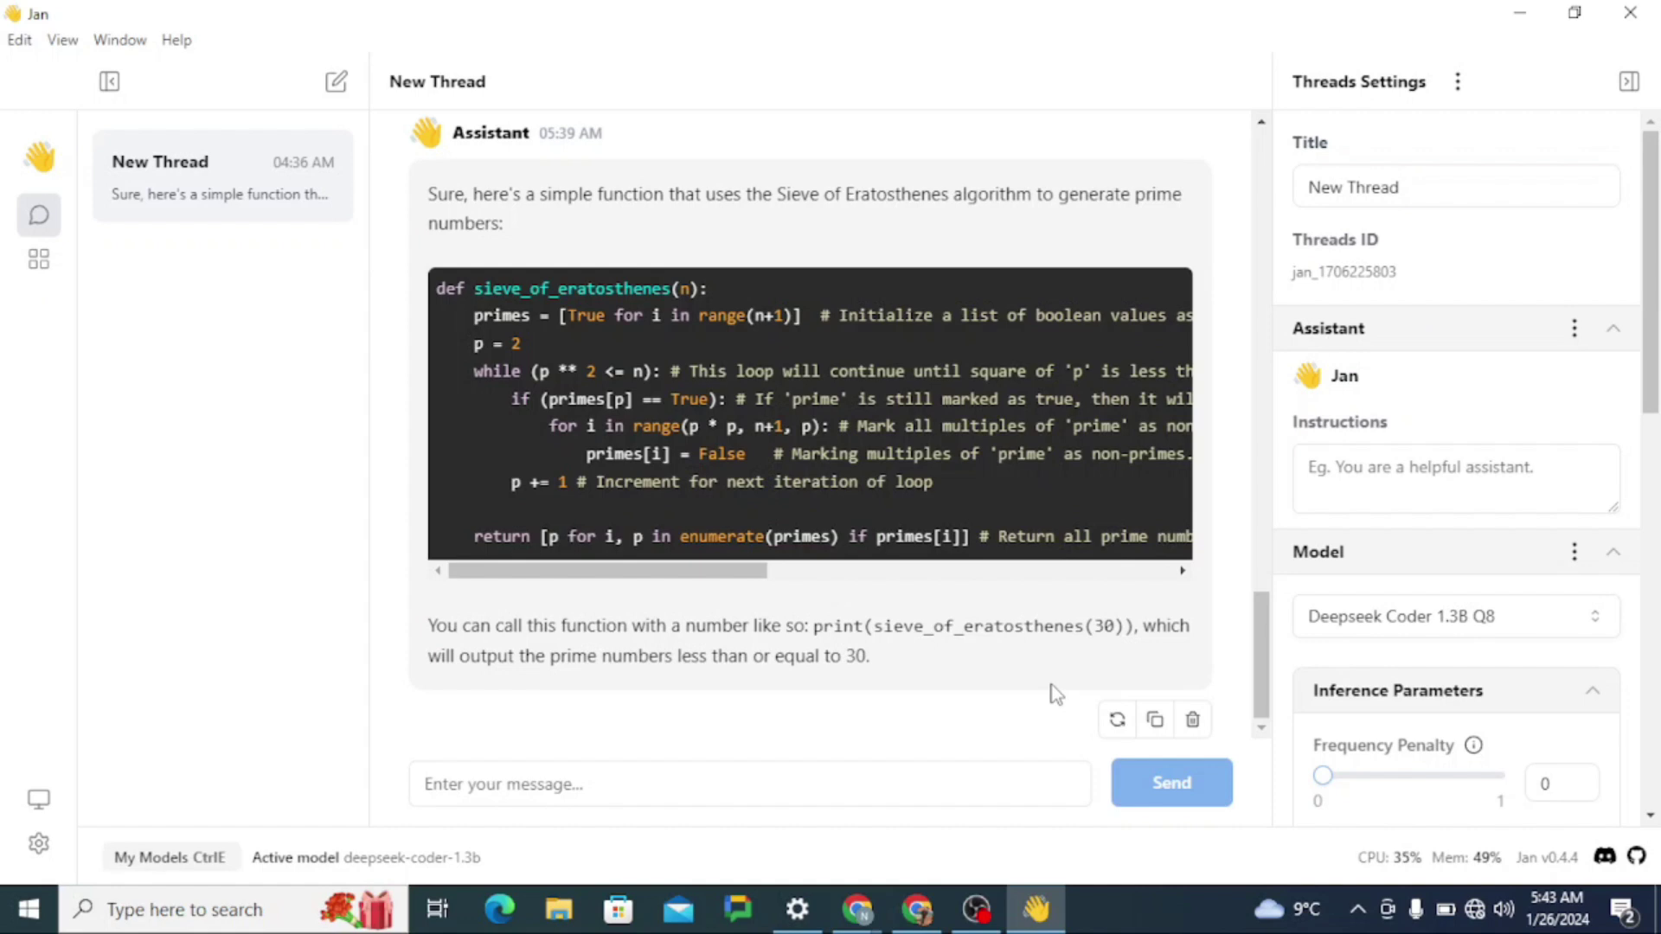
# Check the computer's network connection status and look over the answers generated in the thread
pyautogui.click(1481, 910)
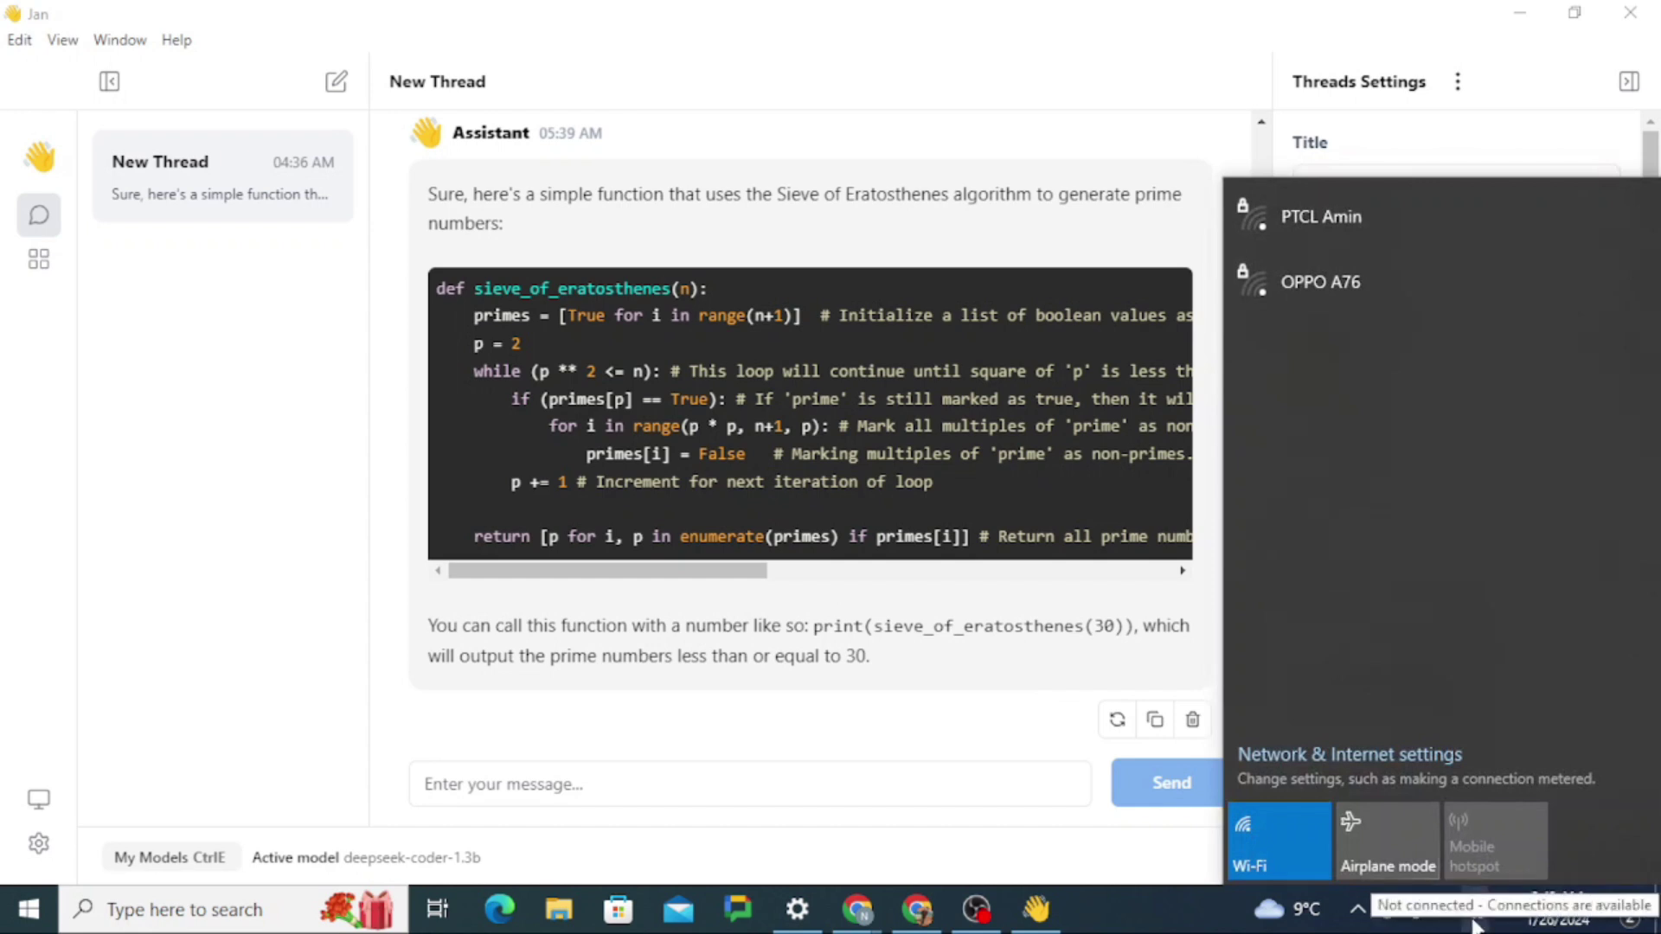
pyautogui.click(1473, 922)
pyautogui.scroll(10, 884, 664)
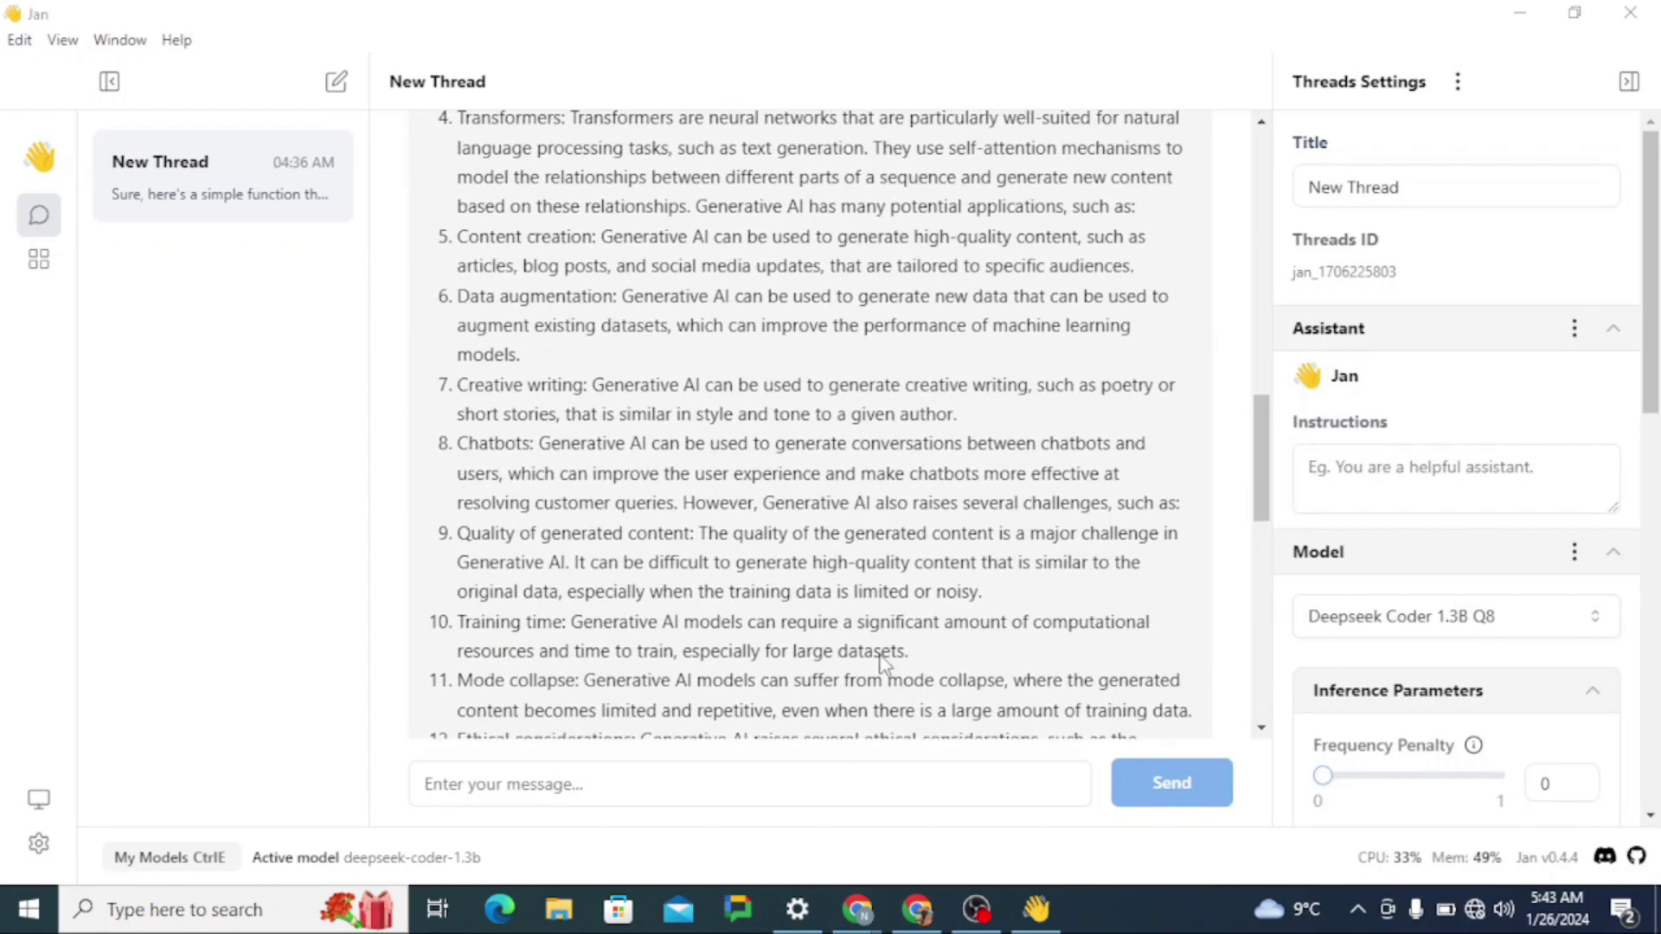
pyautogui.scroll(10, 882, 663)
pyautogui.scroll(-20, 880, 652)
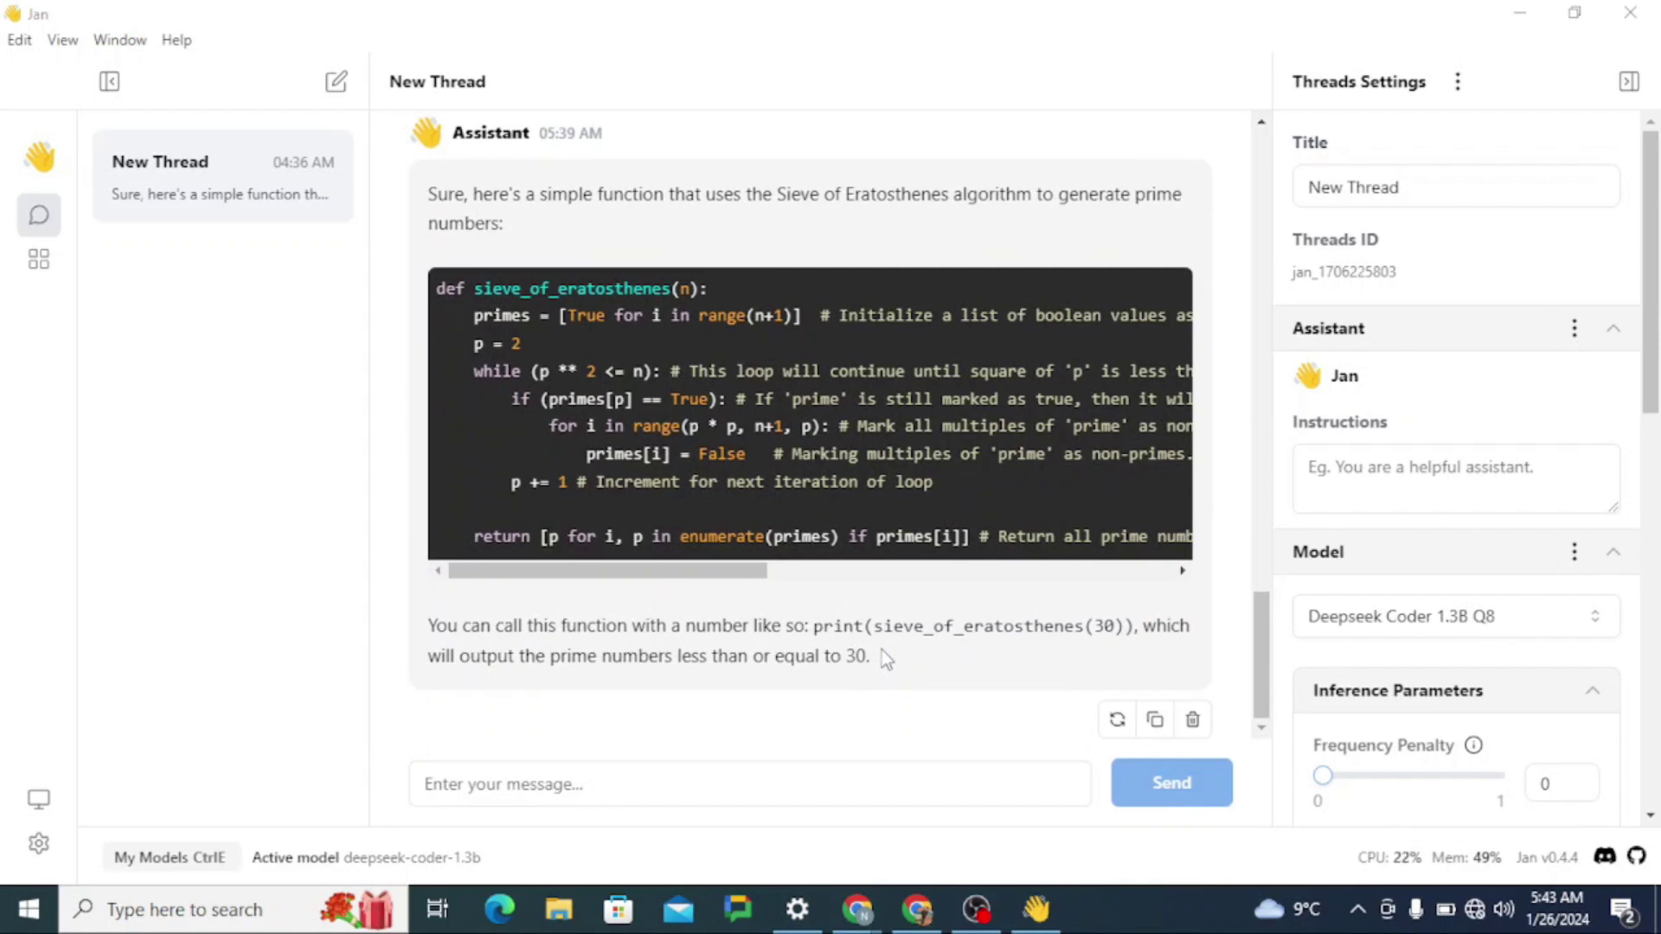
# Switch to the jan.ai website in the browser and read the Mobile App section
pyautogui.hotkey('alt', 'Tab')
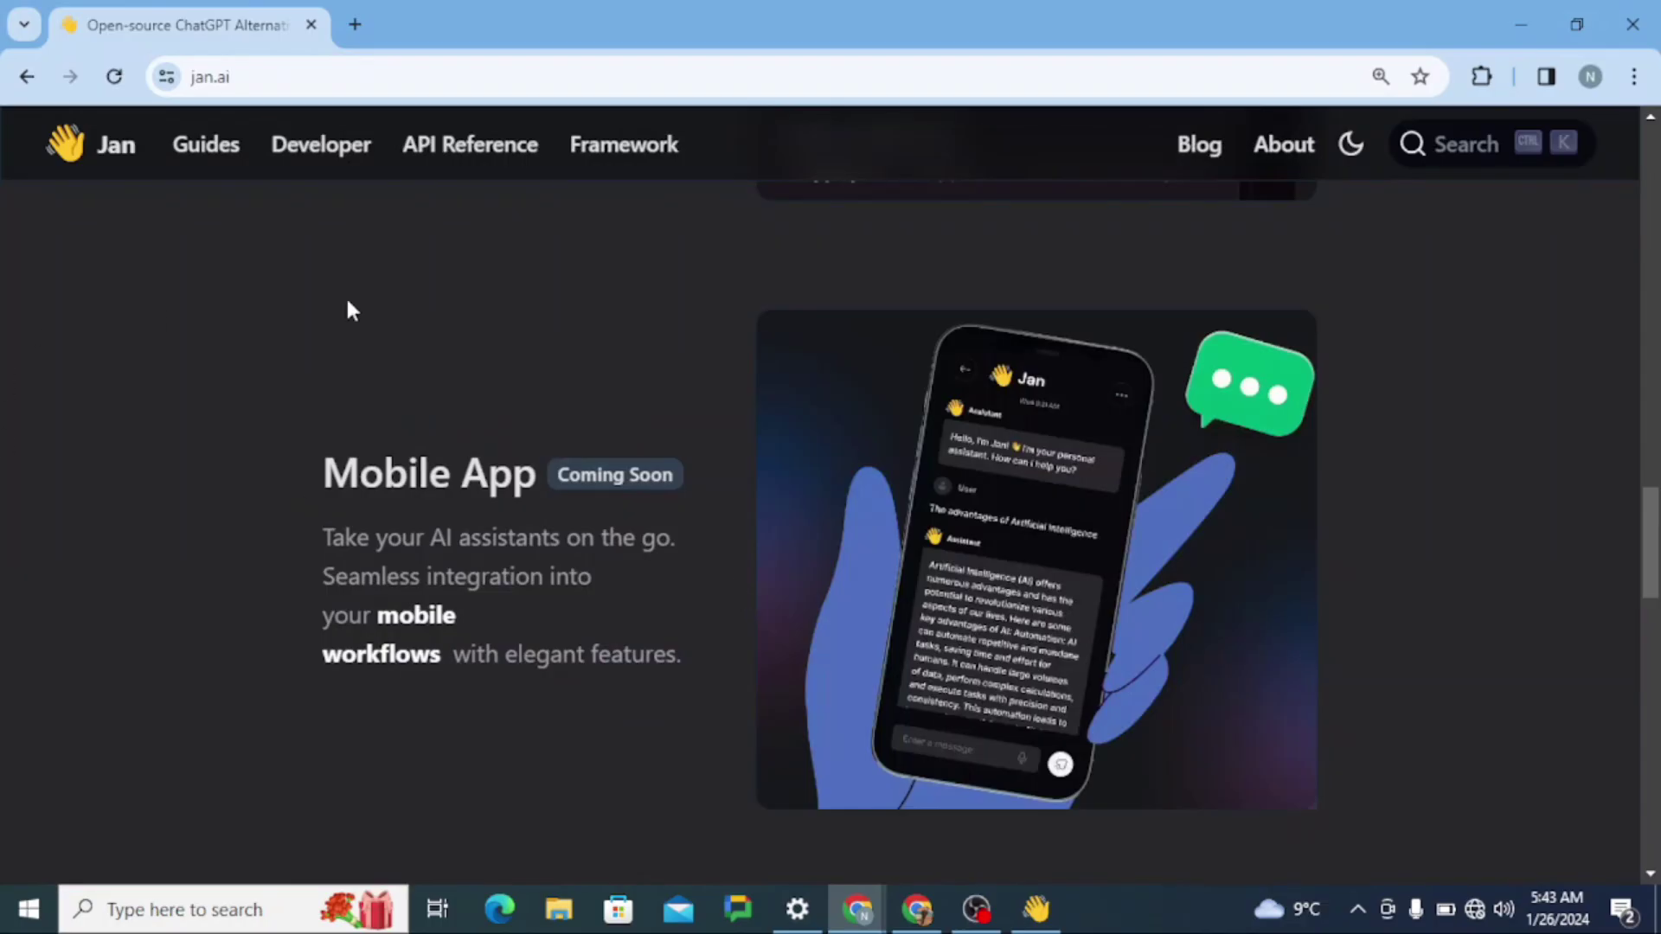
pyautogui.moveTo(308, 462); pyautogui.dragTo(536, 476)
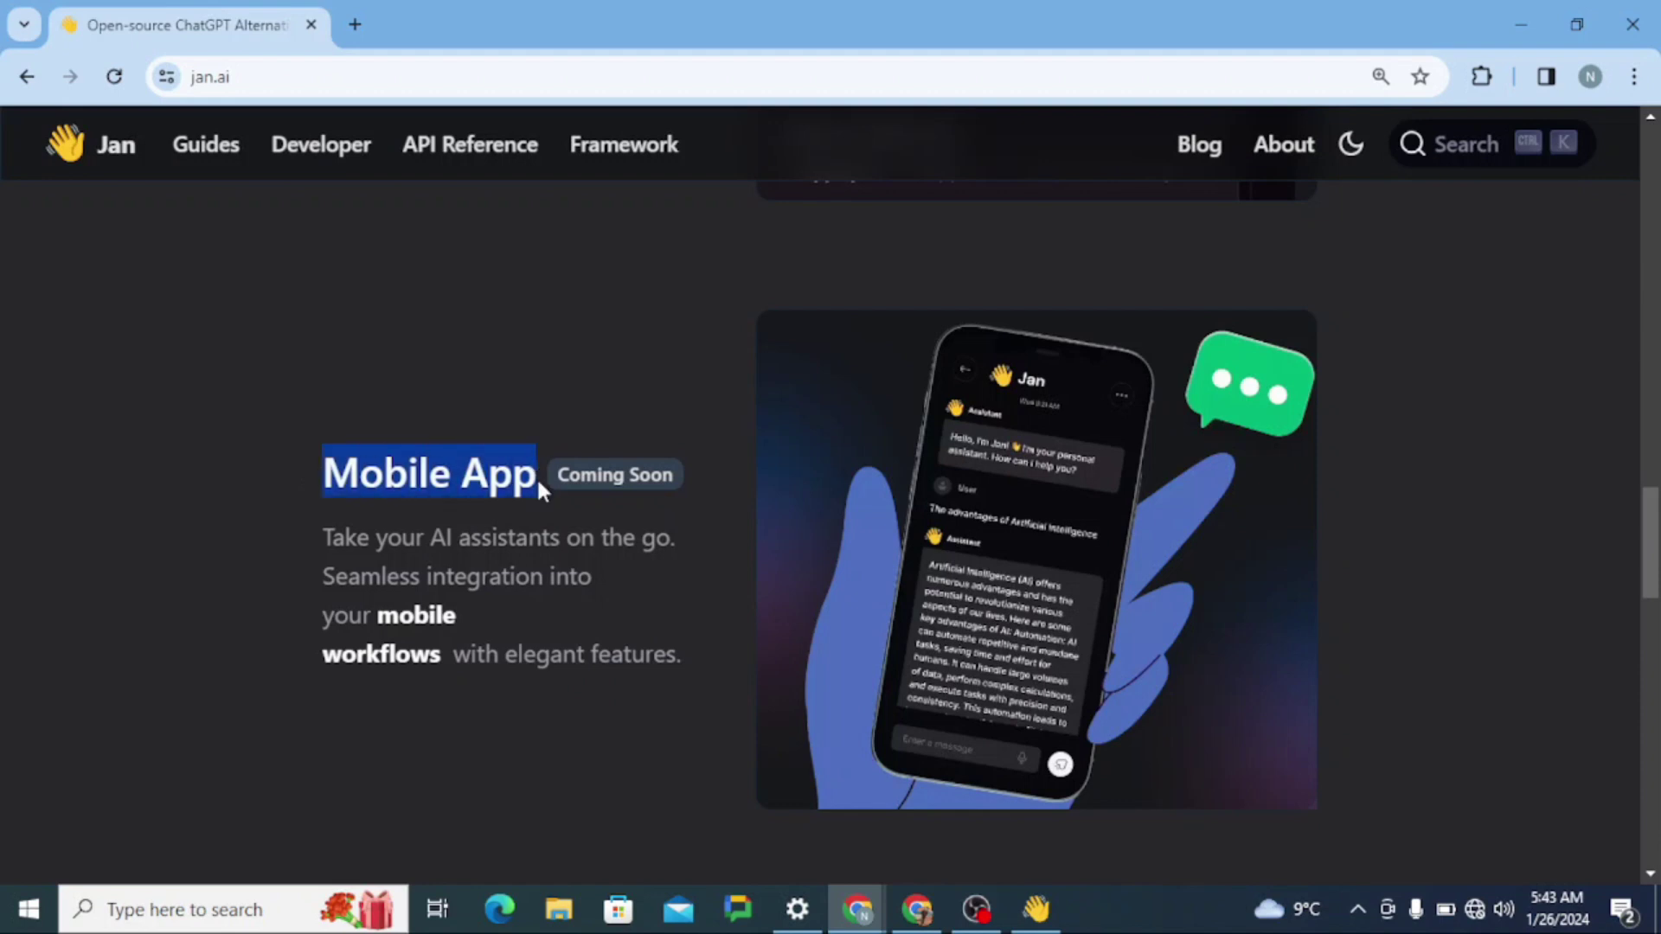
pyautogui.click(606, 395)
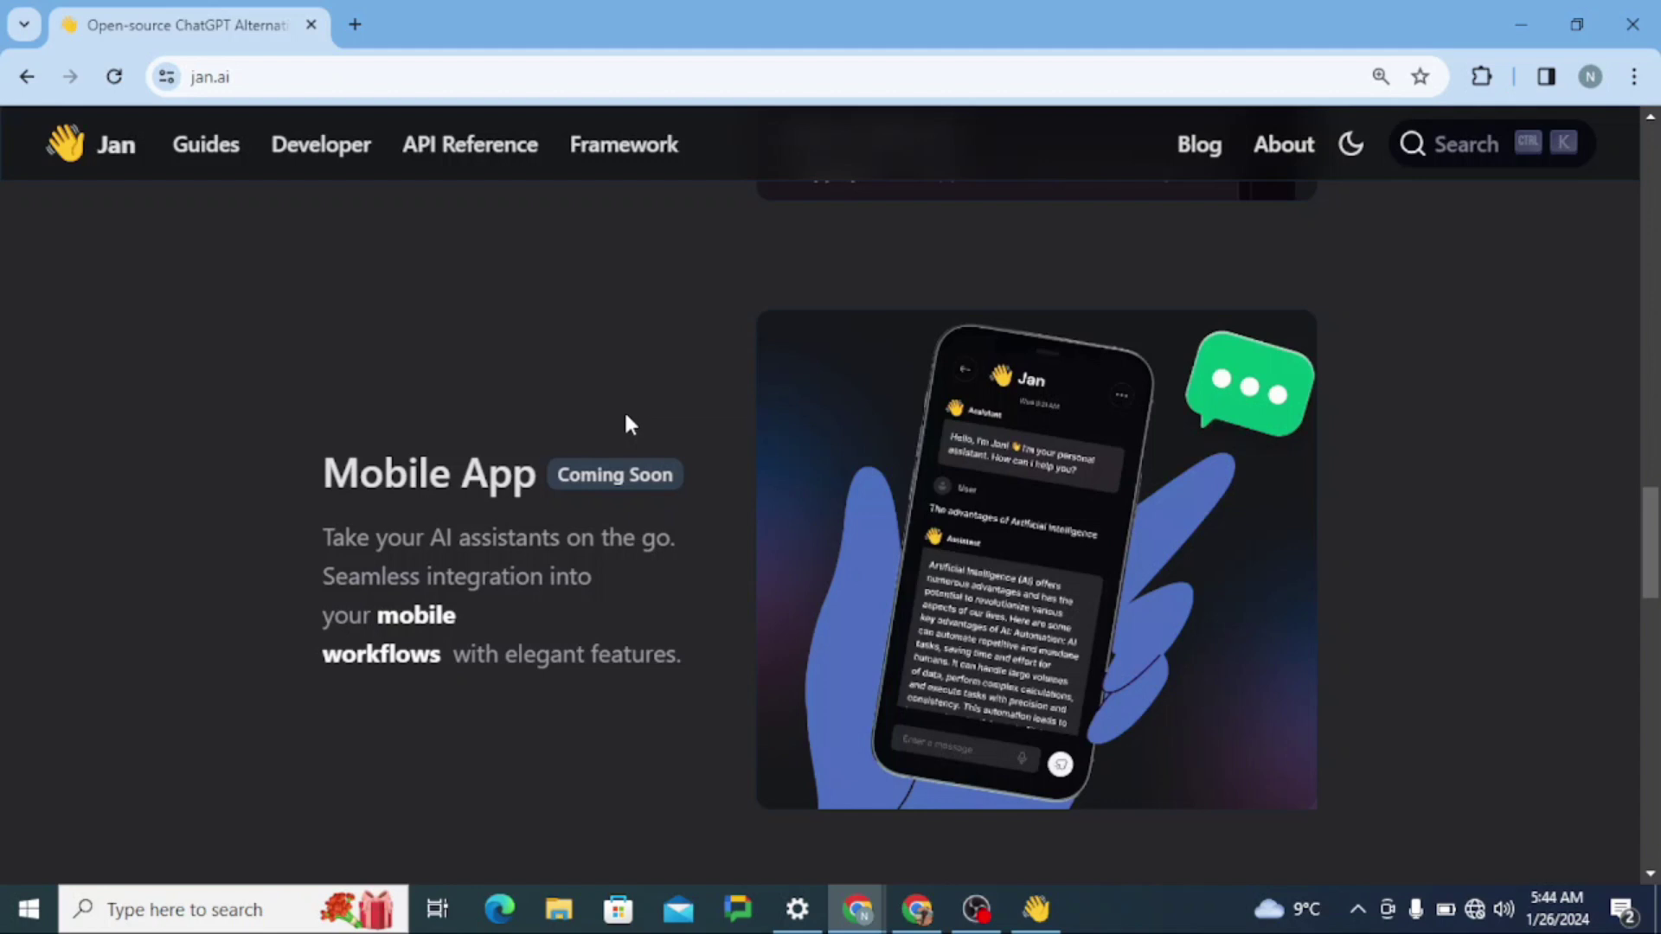
pyautogui.moveTo(317, 472); pyautogui.dragTo(699, 696)
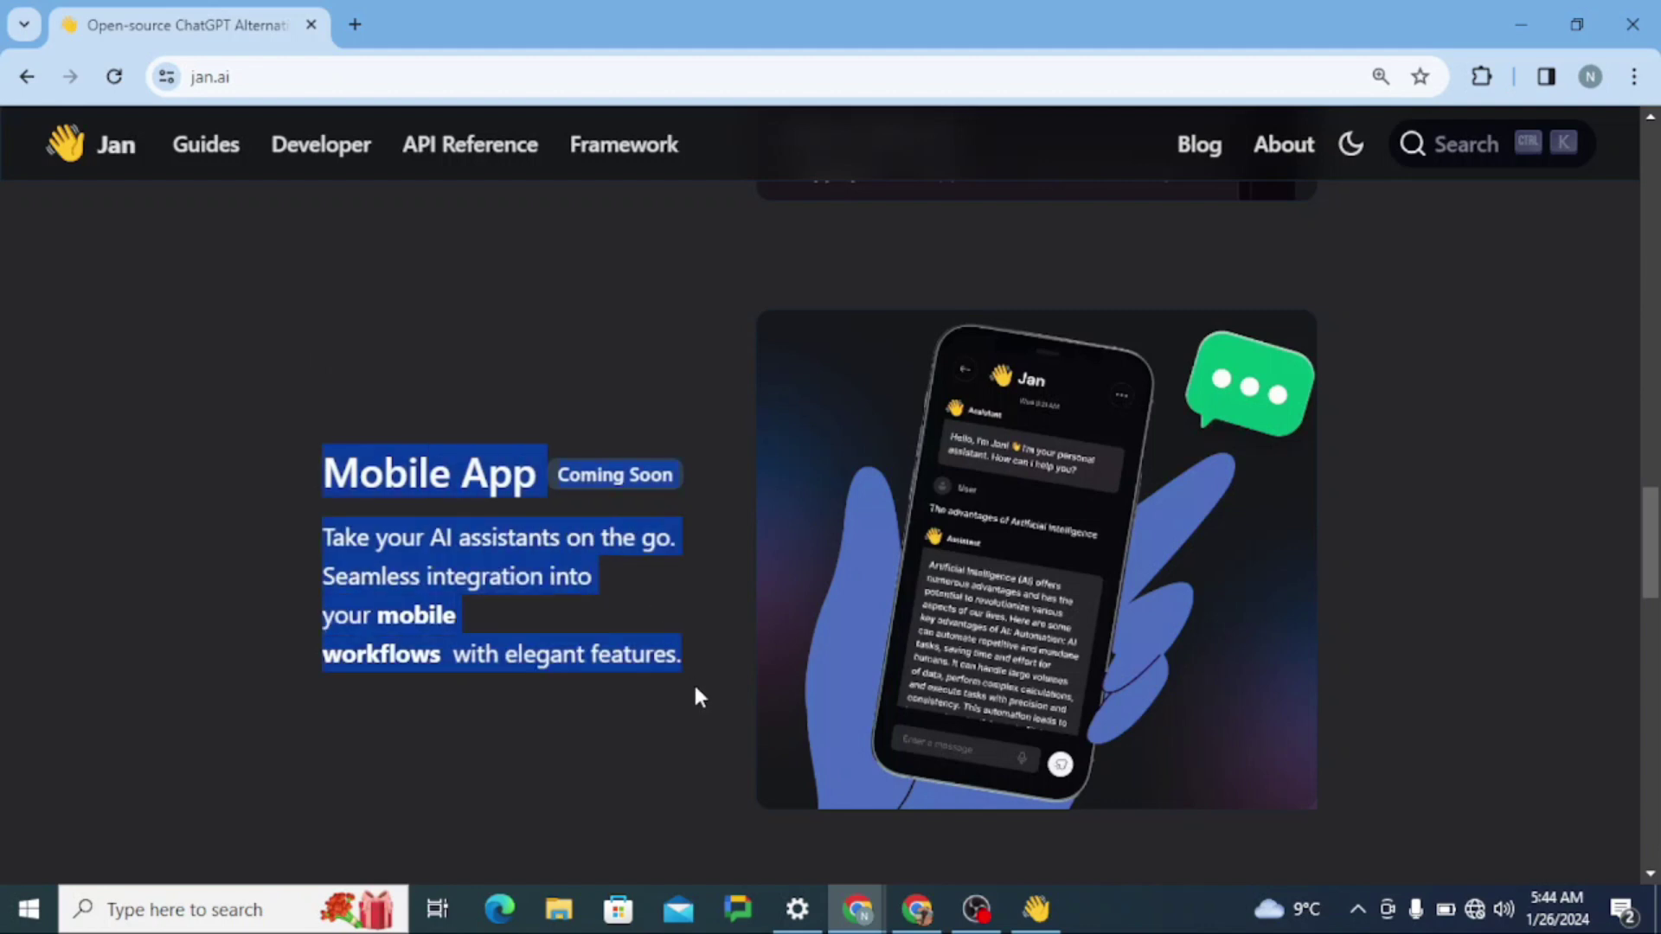
pyautogui.click(97, 463)
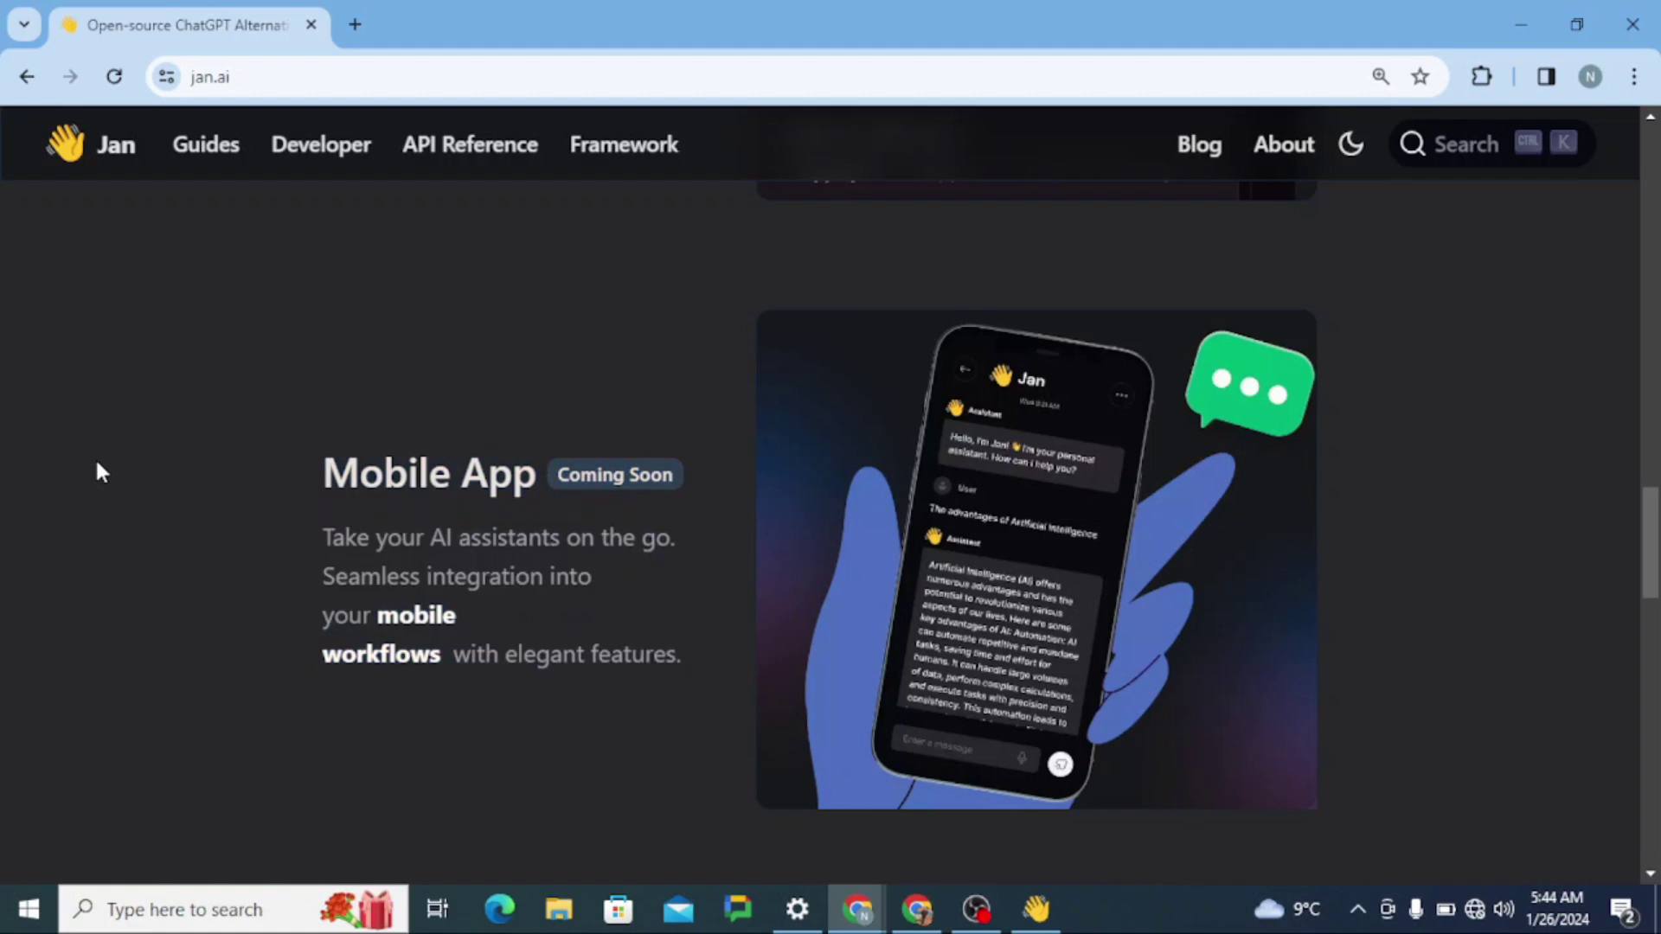